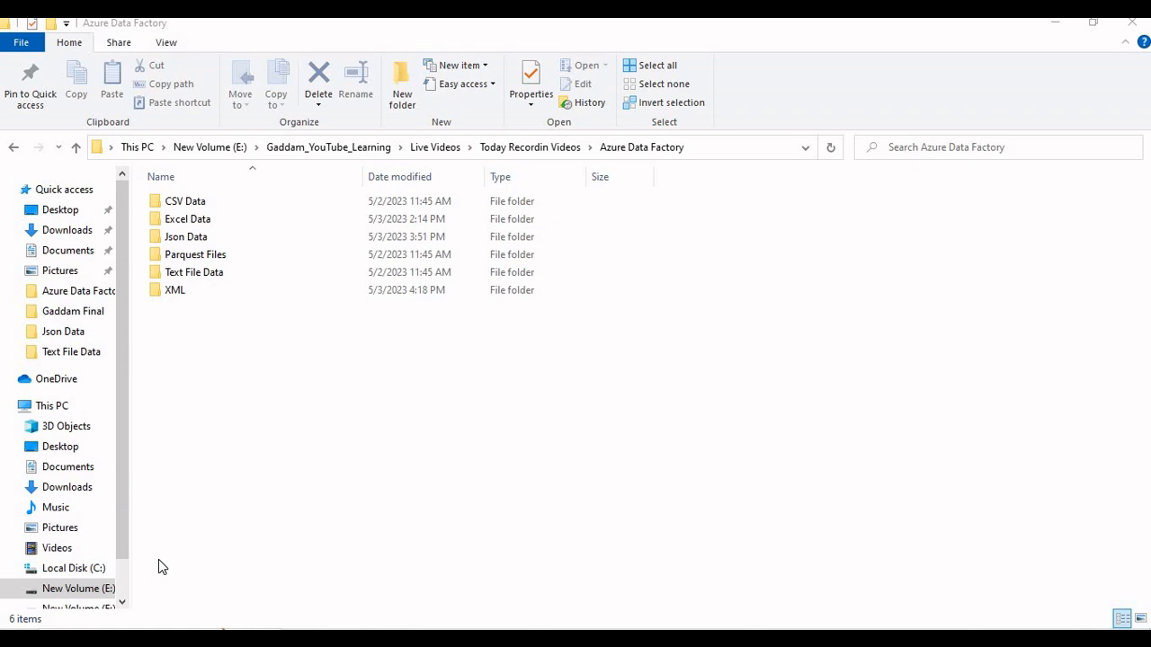
Open the Employee CSV file from the CSV Data folder and dismiss the Office activation wizard.
click(296, 437)
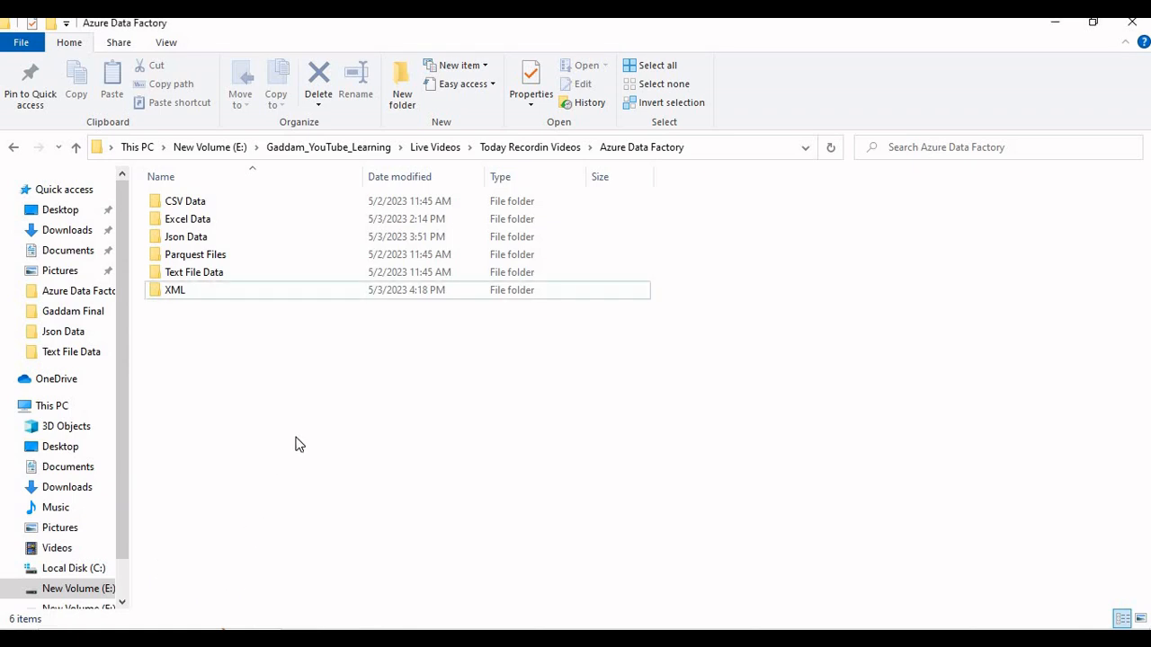
double_click(223, 205)
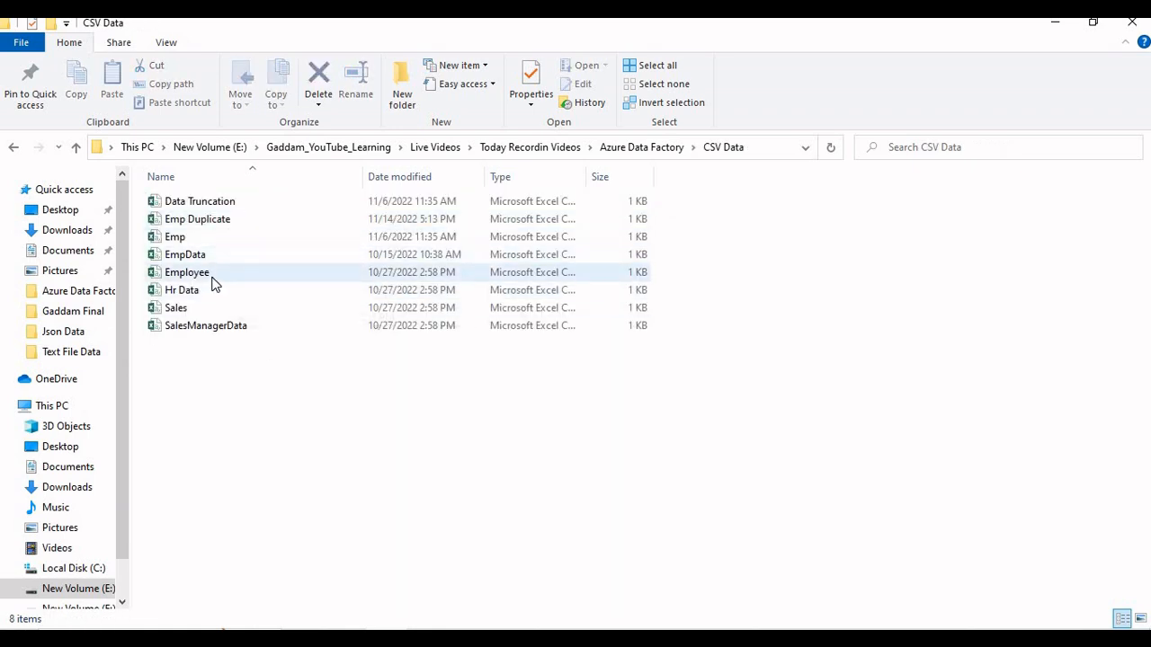
click(212, 278)
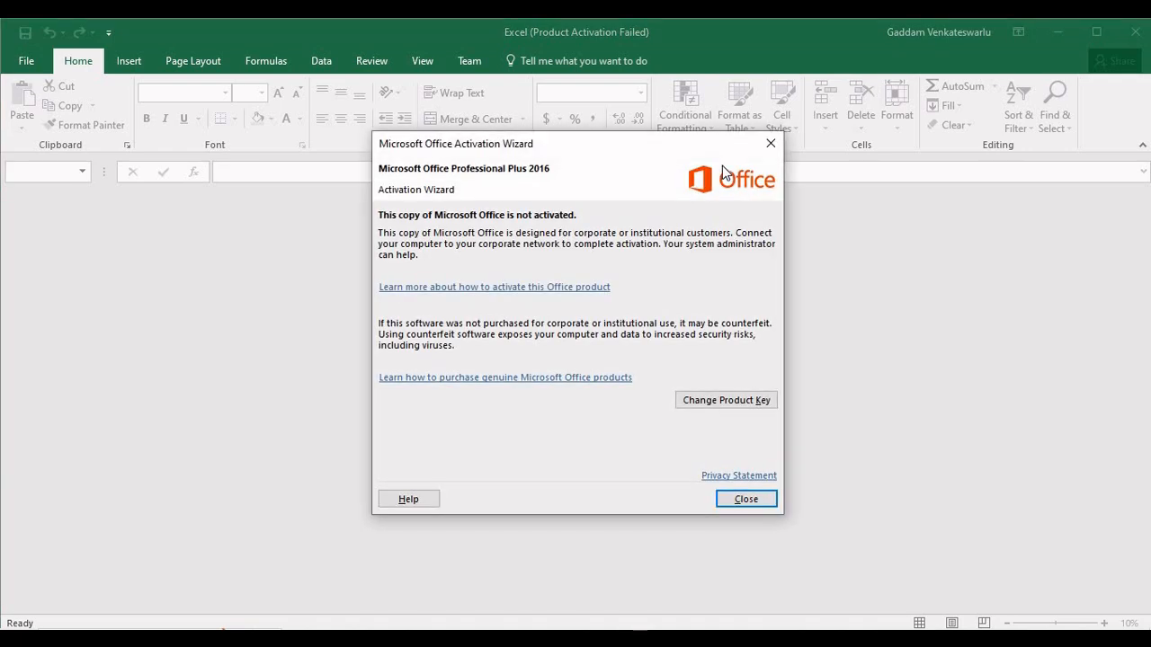
click(770, 143)
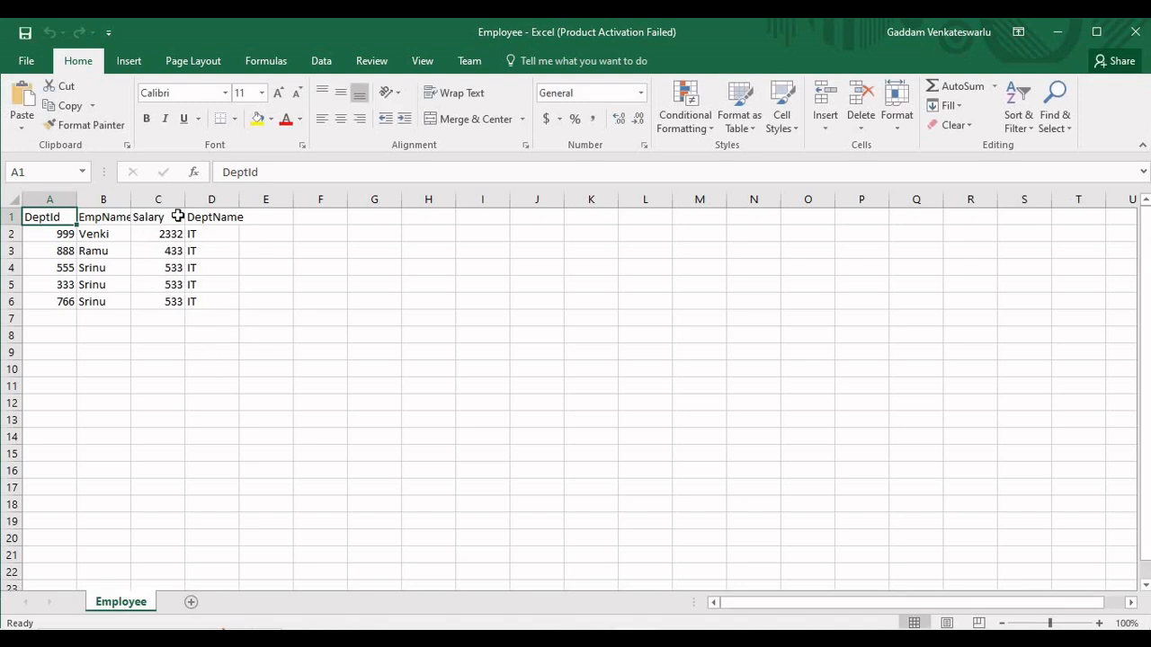
Review the header row and employee records in the Employee sheet, then return to the CSV Data folder.
click(132, 218)
drag(47, 219, 209, 220)
drag(51, 233, 181, 302)
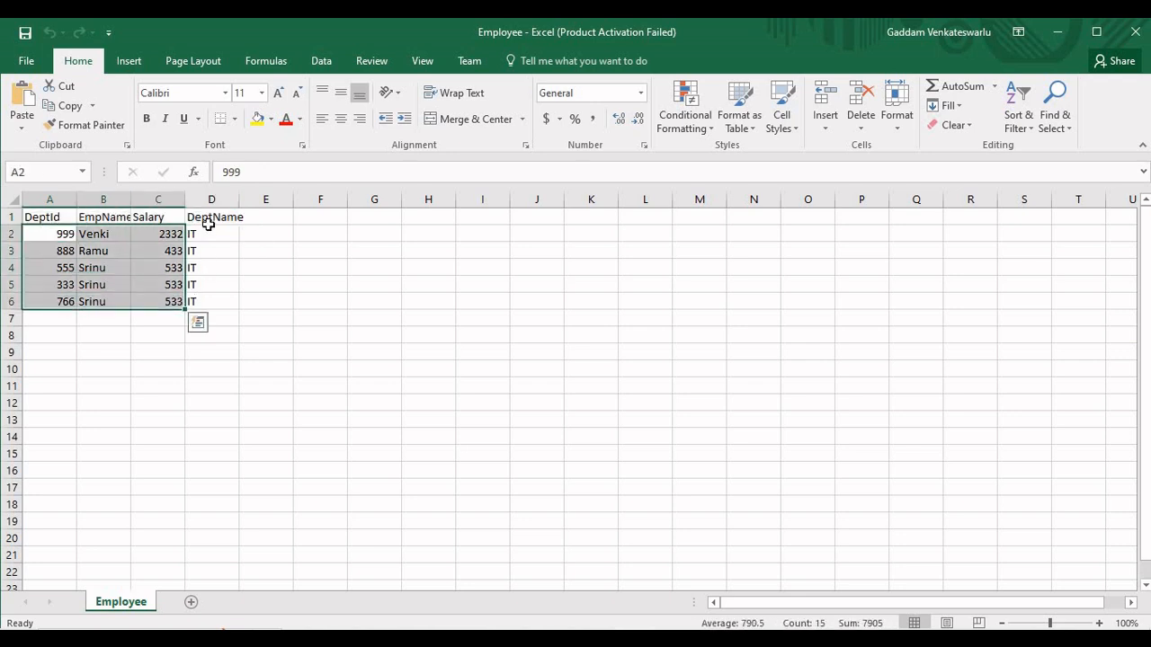
drag(224, 217, 79, 213)
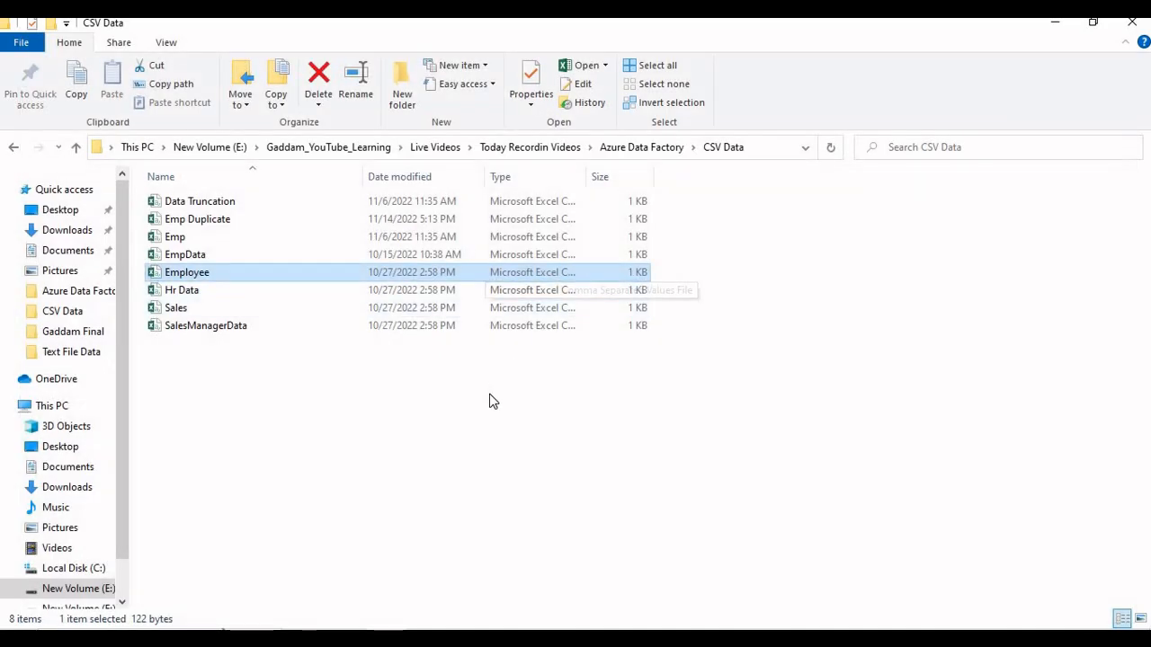
click(491, 401)
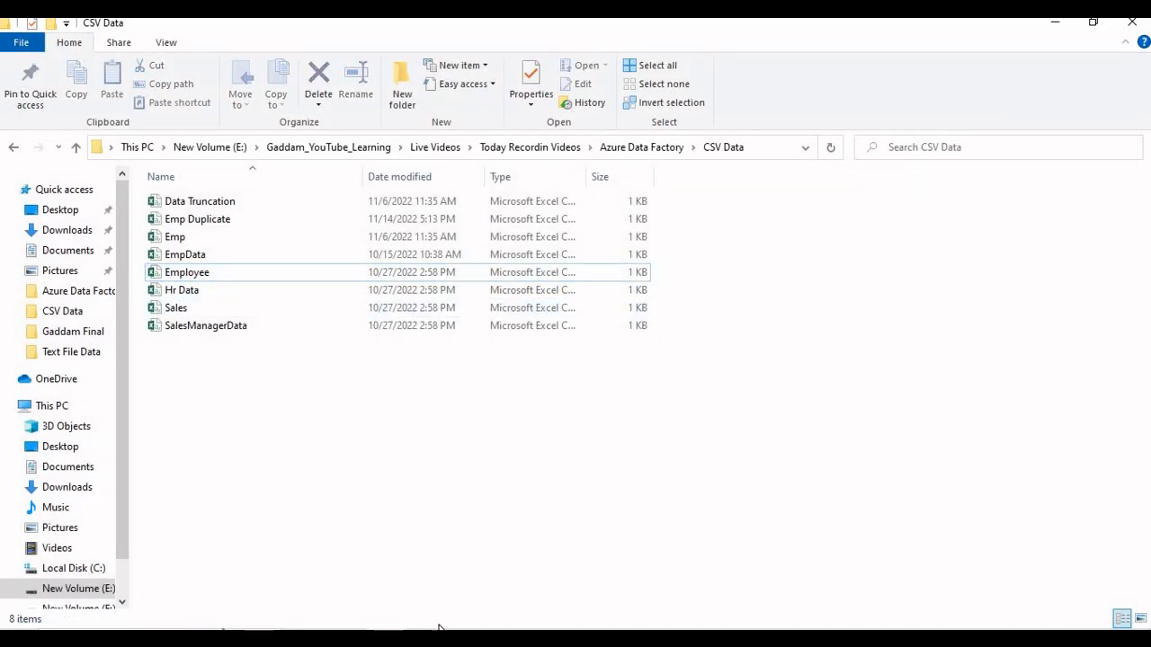
Switch to the Azure portal and select Employee.csv from the CSV Data folder for upload to the sourcedatafiles container.
click(424, 637)
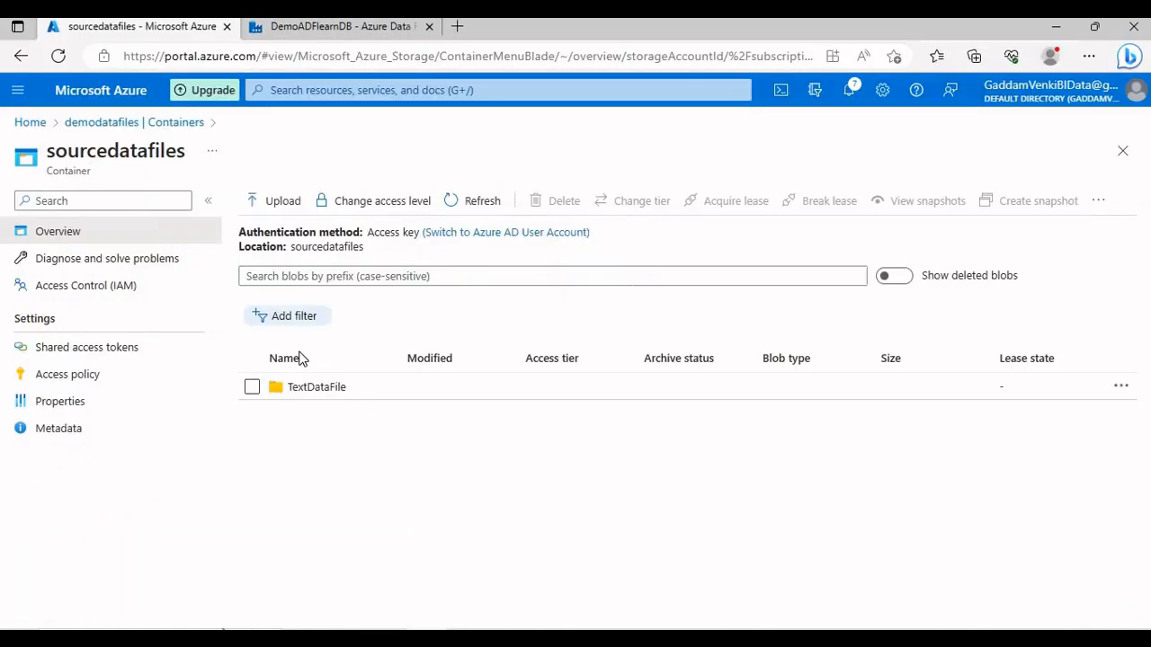
click(275, 200)
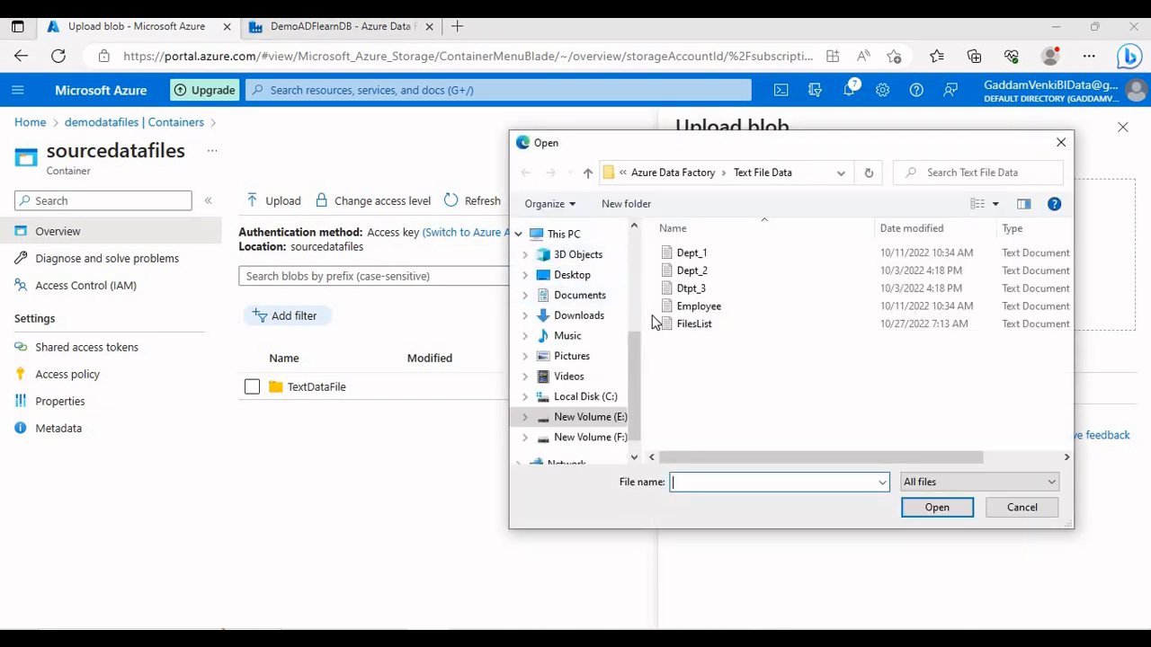
click(710, 173)
double_click(698, 253)
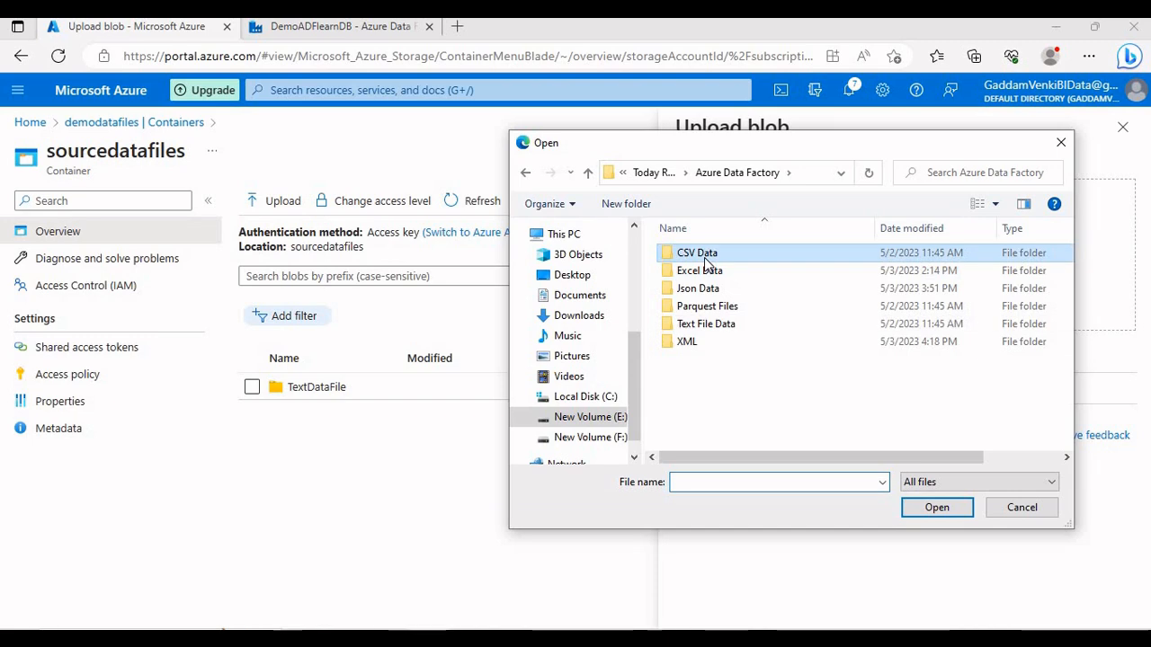
click(700, 325)
double_click(699, 325)
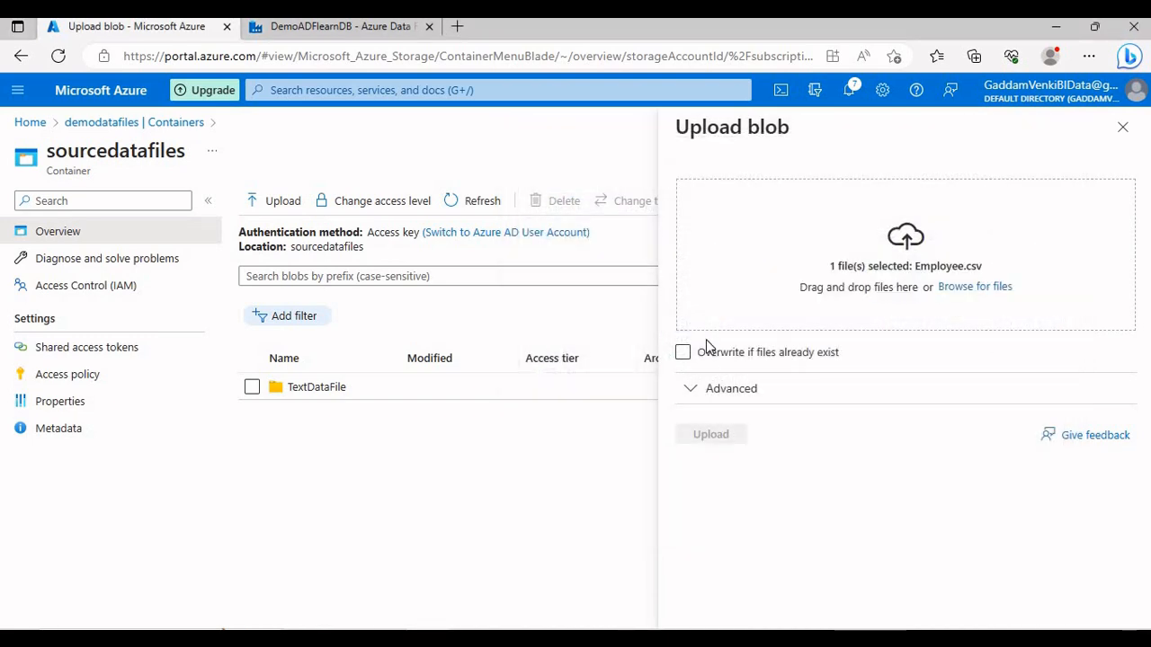
Upload the selected file into a folder named CSVDataFile and close the upload pane.
click(736, 392)
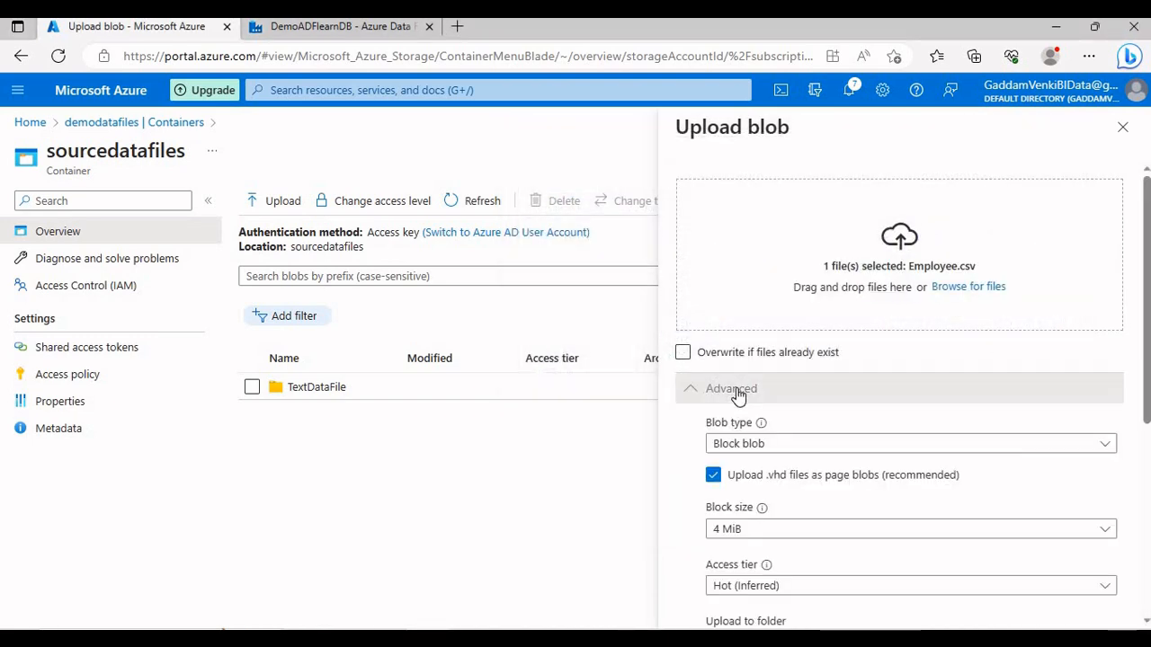
scroll(801, 423, down, 3)
click(779, 360)
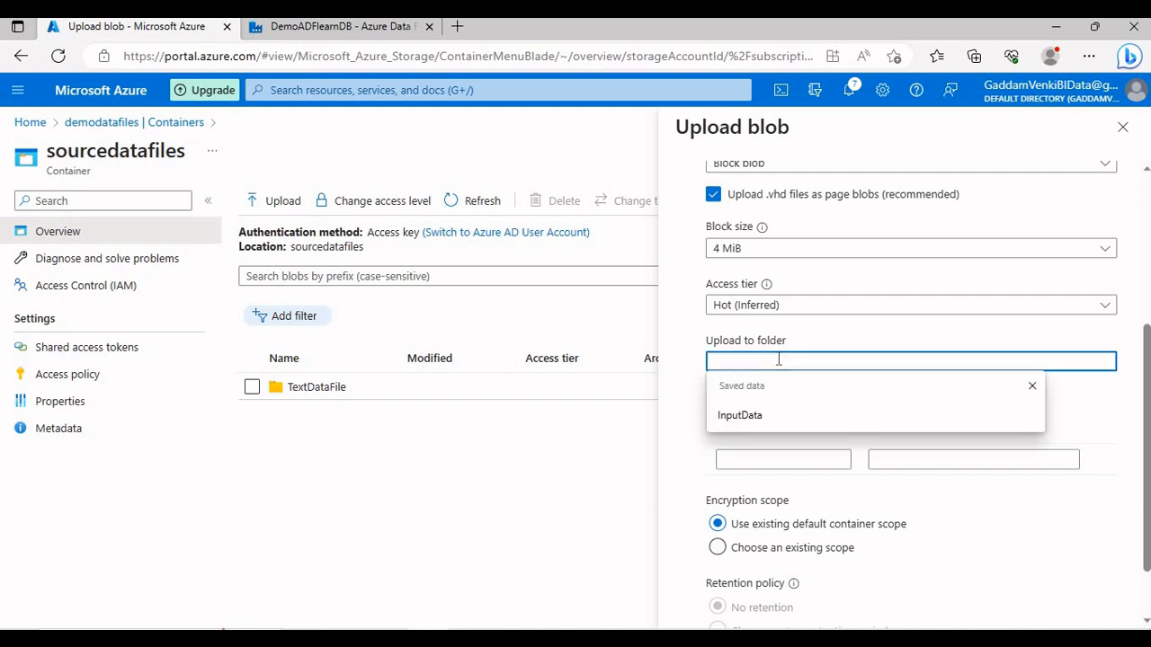
text(CSVDataFile)
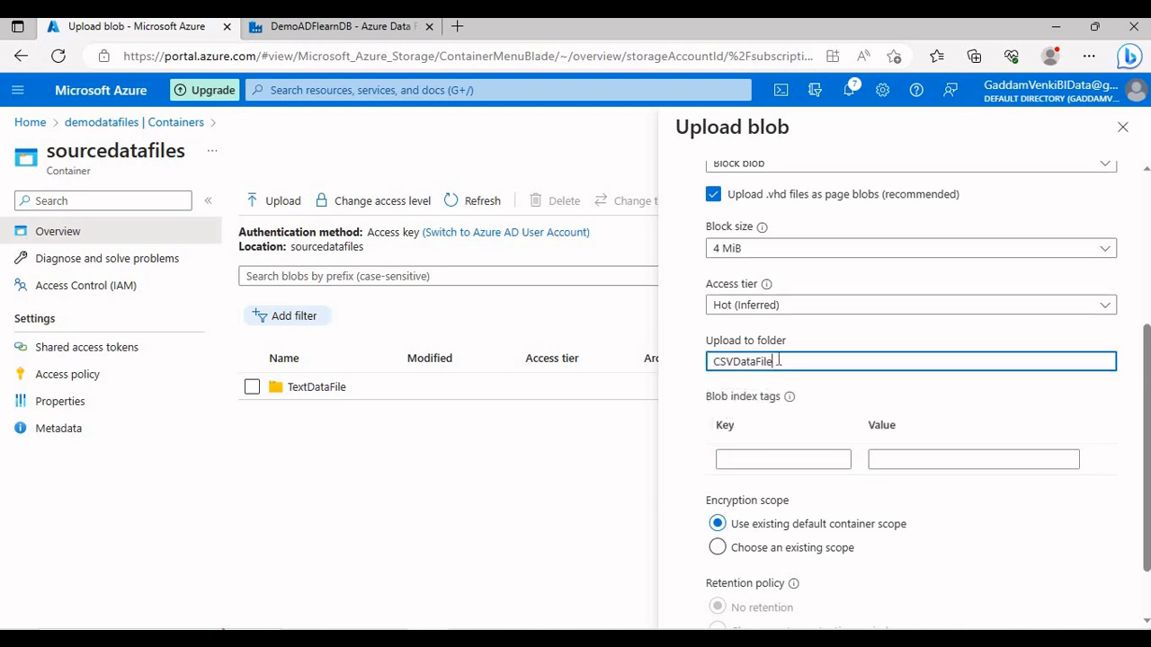
scroll(814, 387, down, 2)
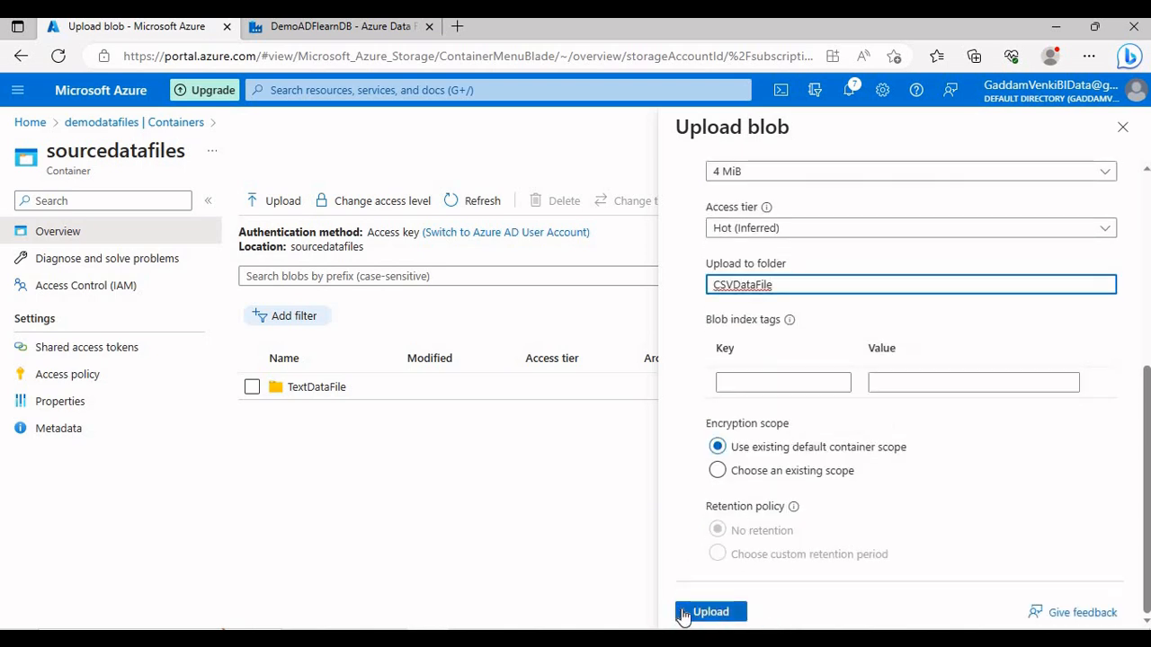
click(684, 613)
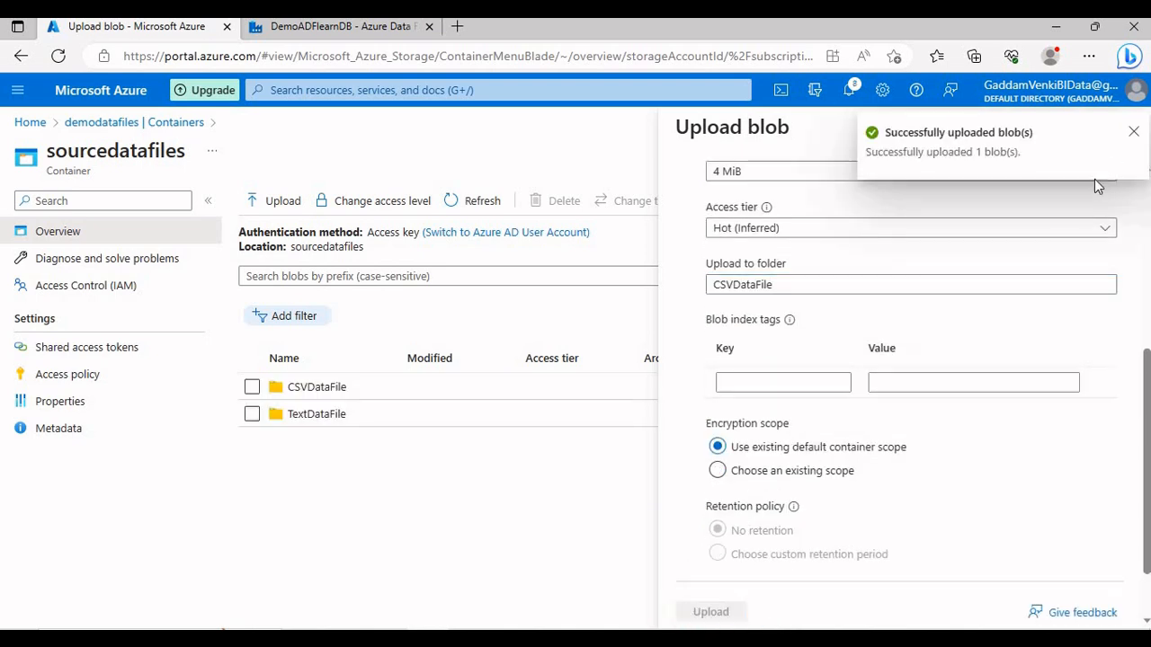
click(1131, 135)
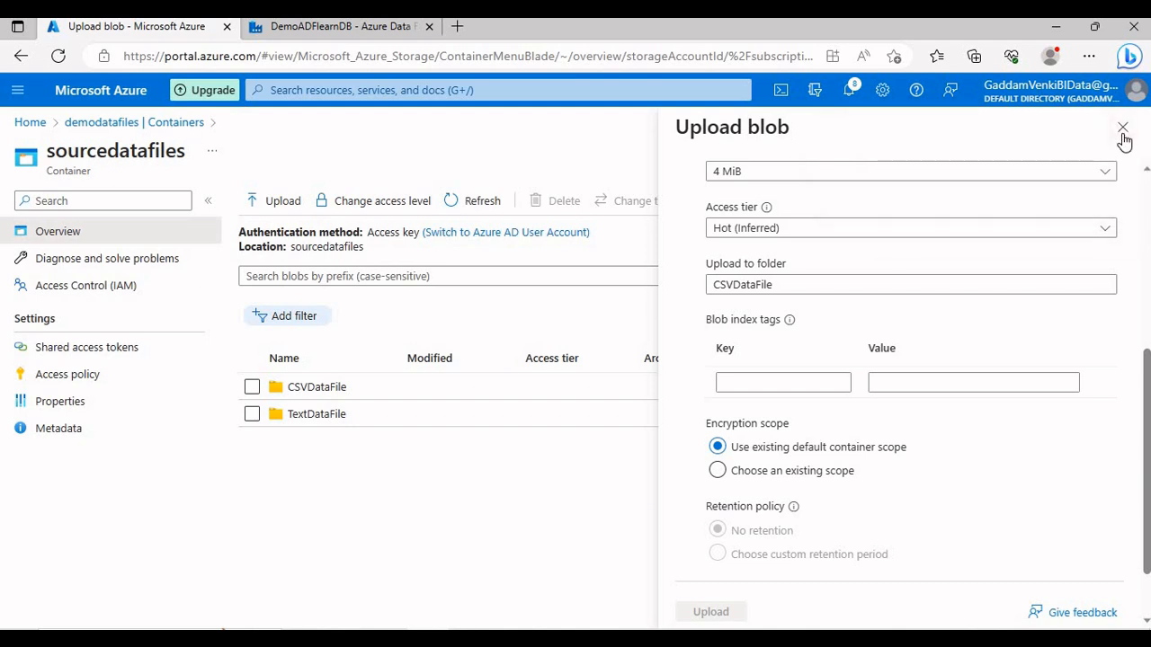
click(1125, 127)
Preview the contents of Employee.csv in the CSVDataFile folder as a table, and close the blob view.
click(322, 389)
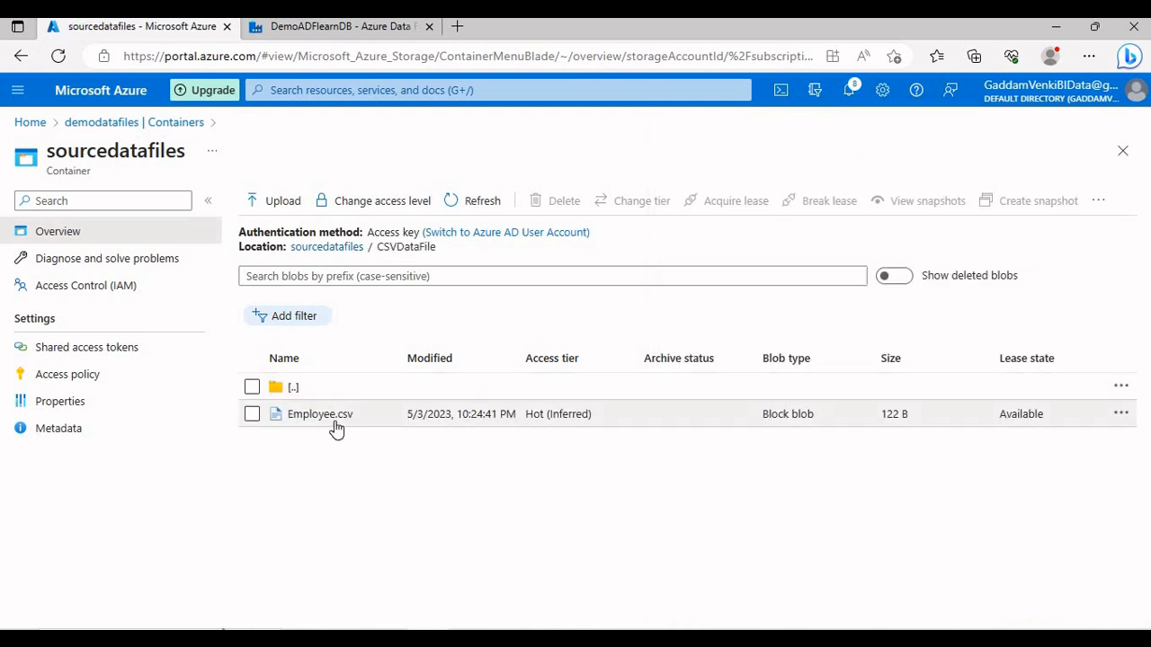
click(320, 414)
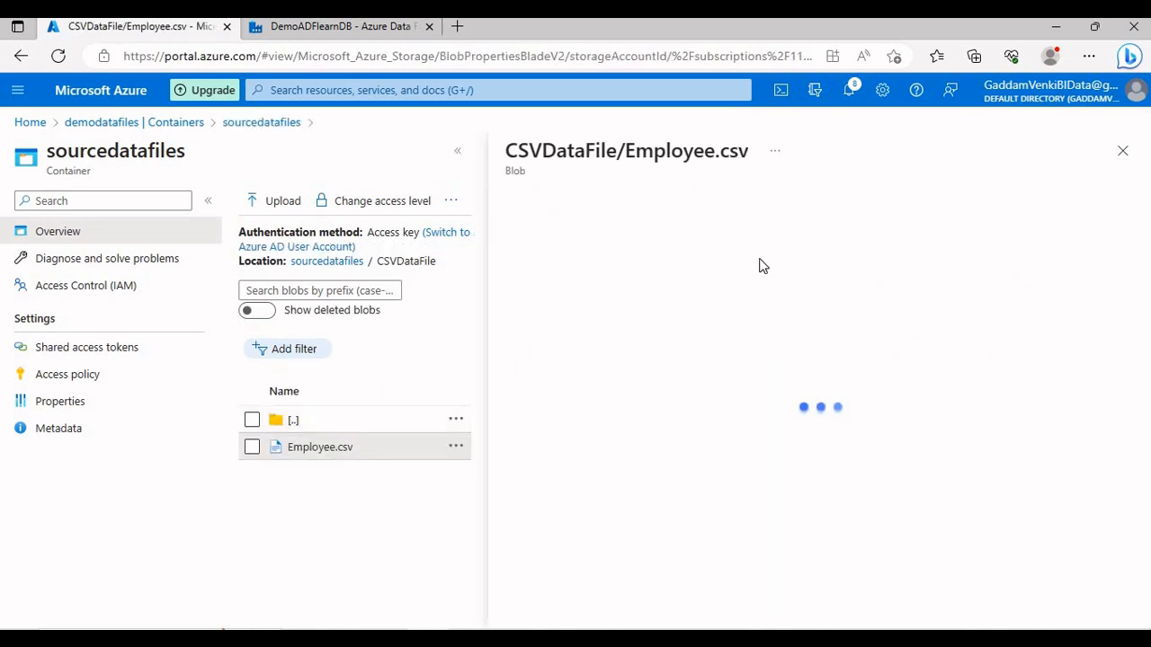
click(734, 242)
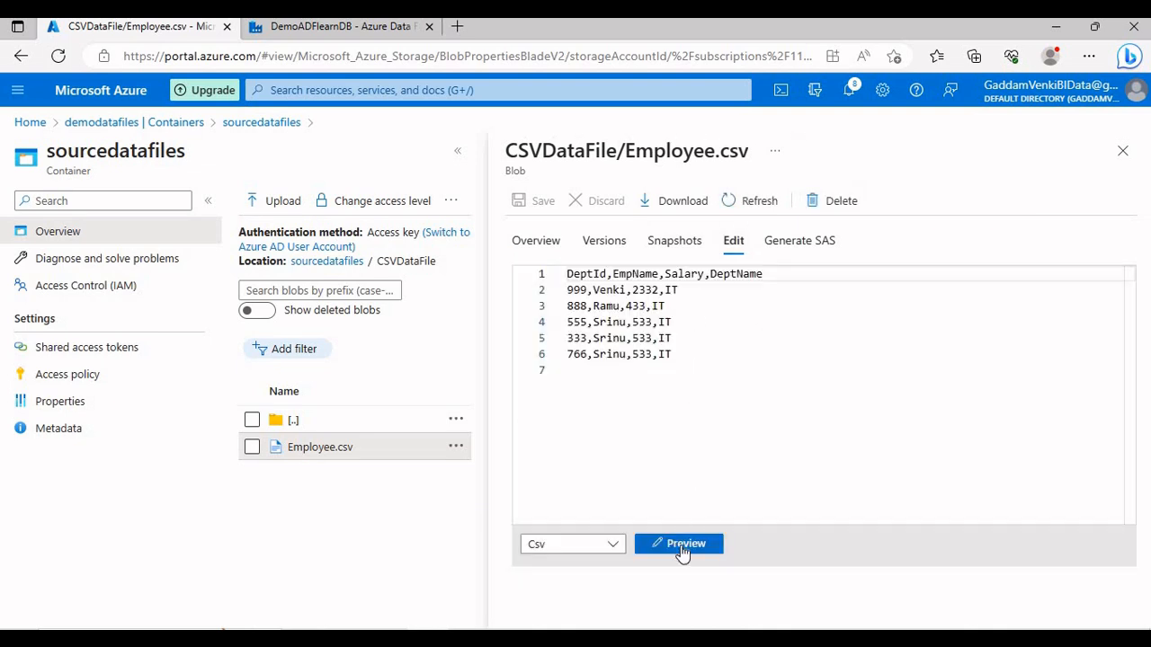
click(682, 548)
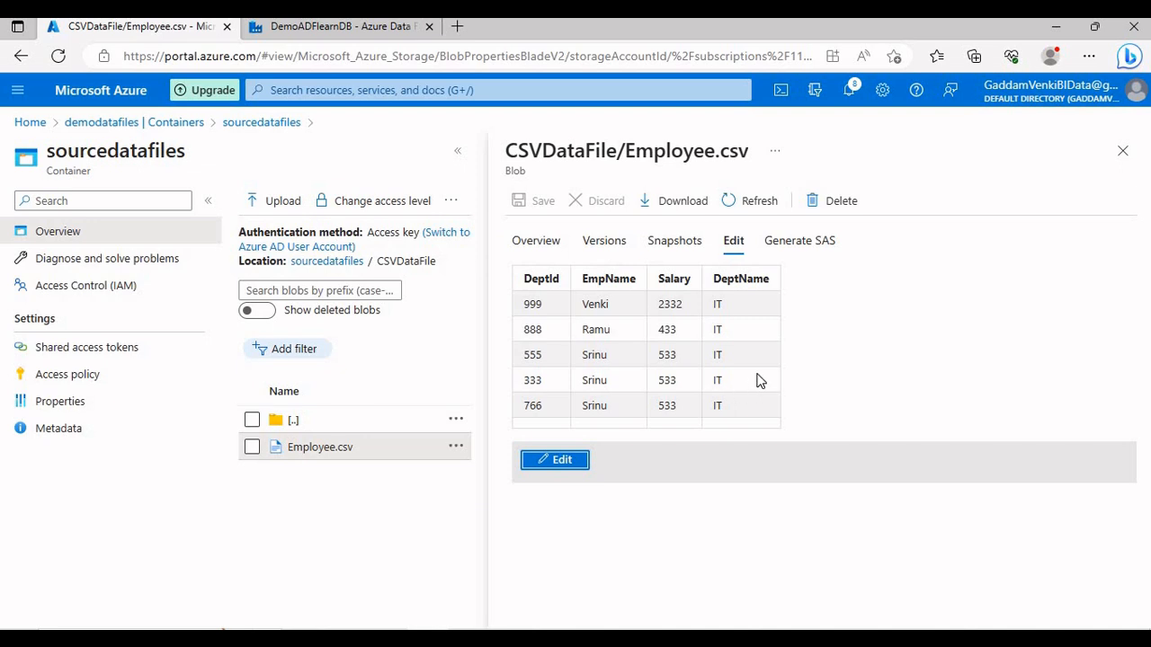
click(1122, 151)
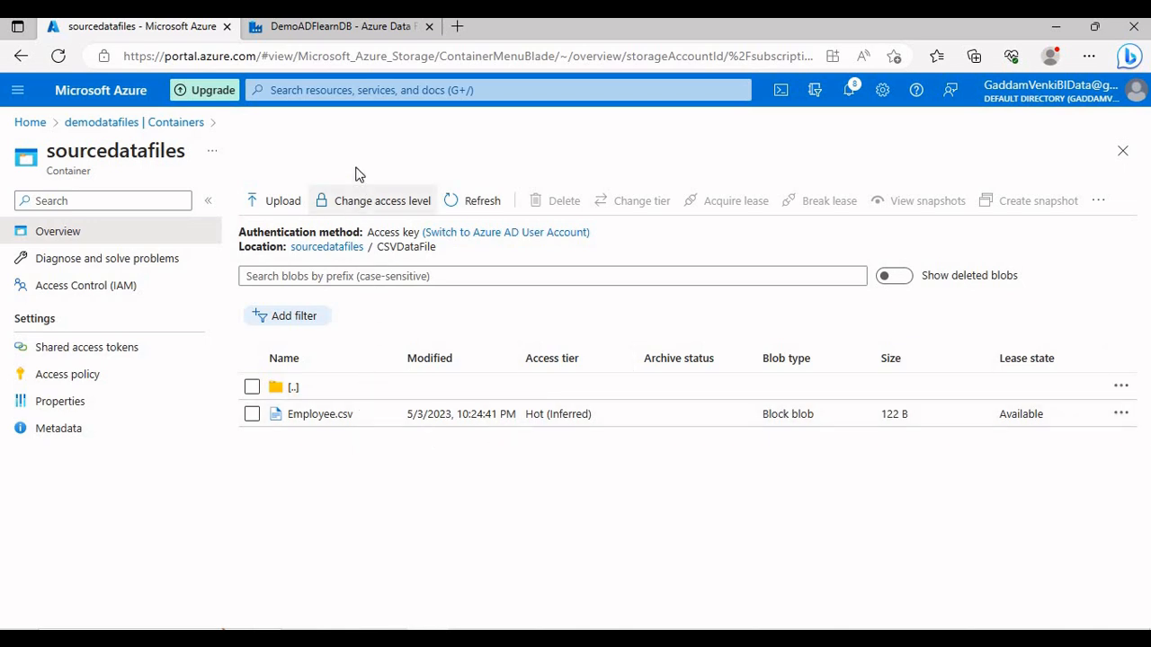
Switch to the DemoADFlearnDB data factory and start a new dataset in its authoring workspace.
click(358, 33)
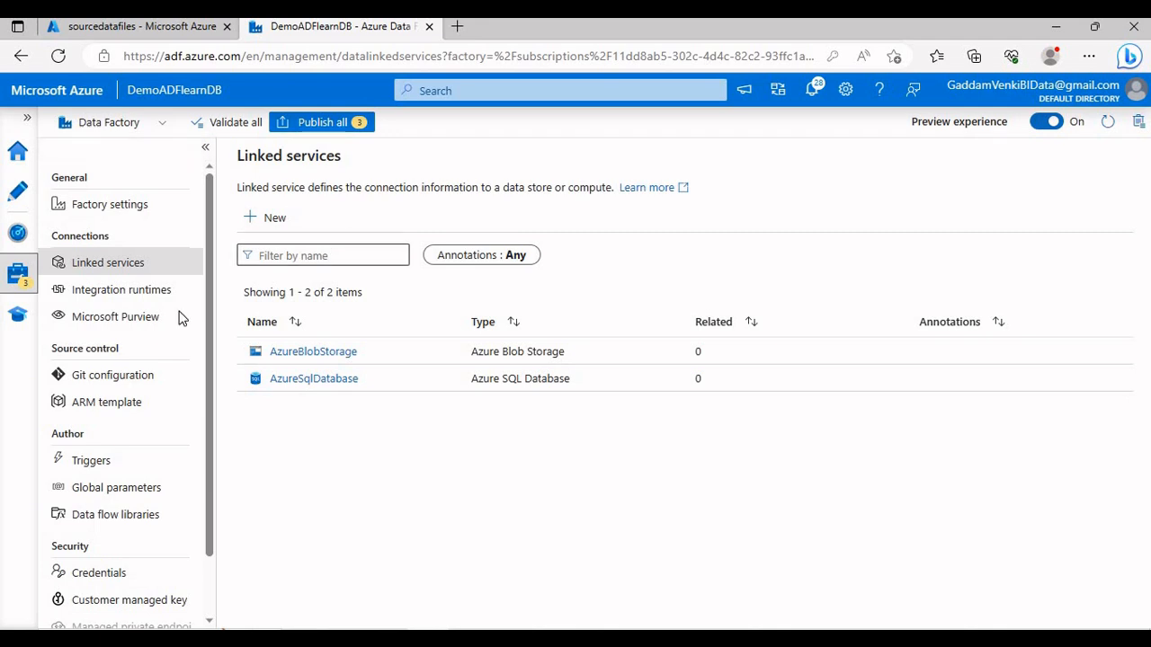
click(16, 194)
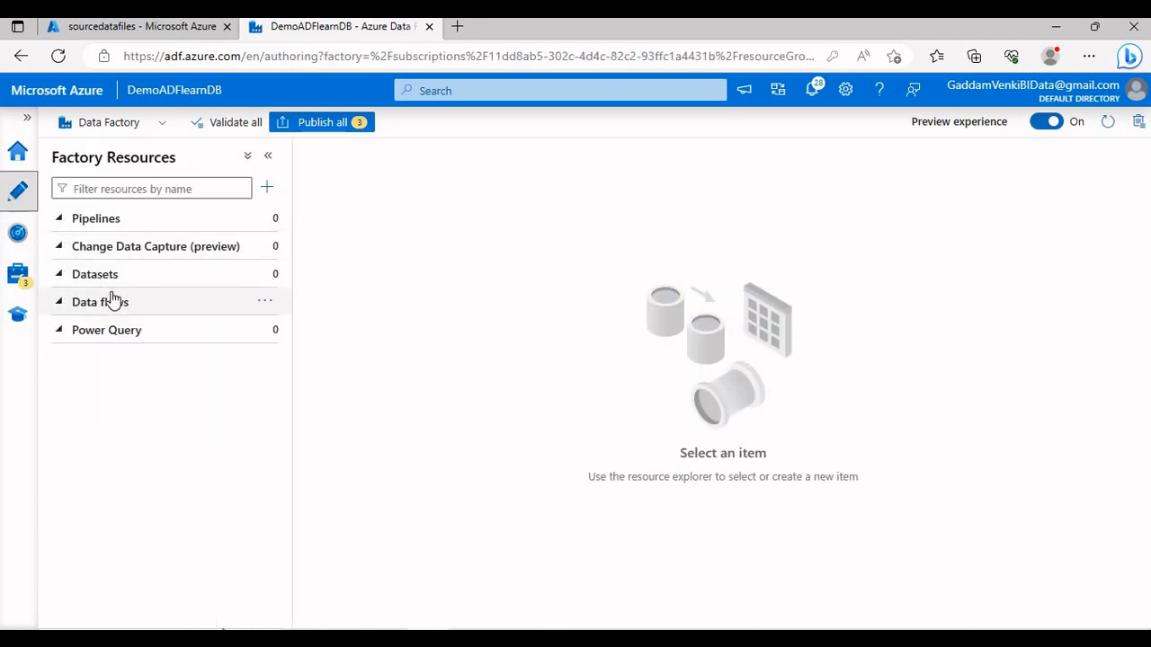
click(60, 280)
click(266, 275)
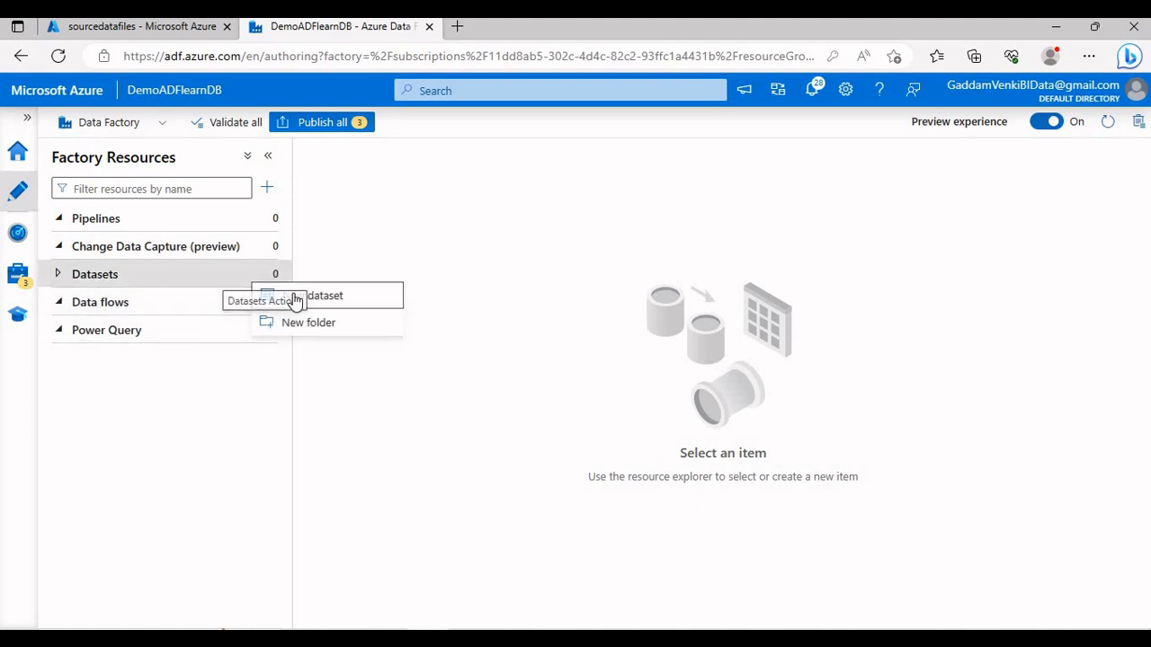
click(303, 296)
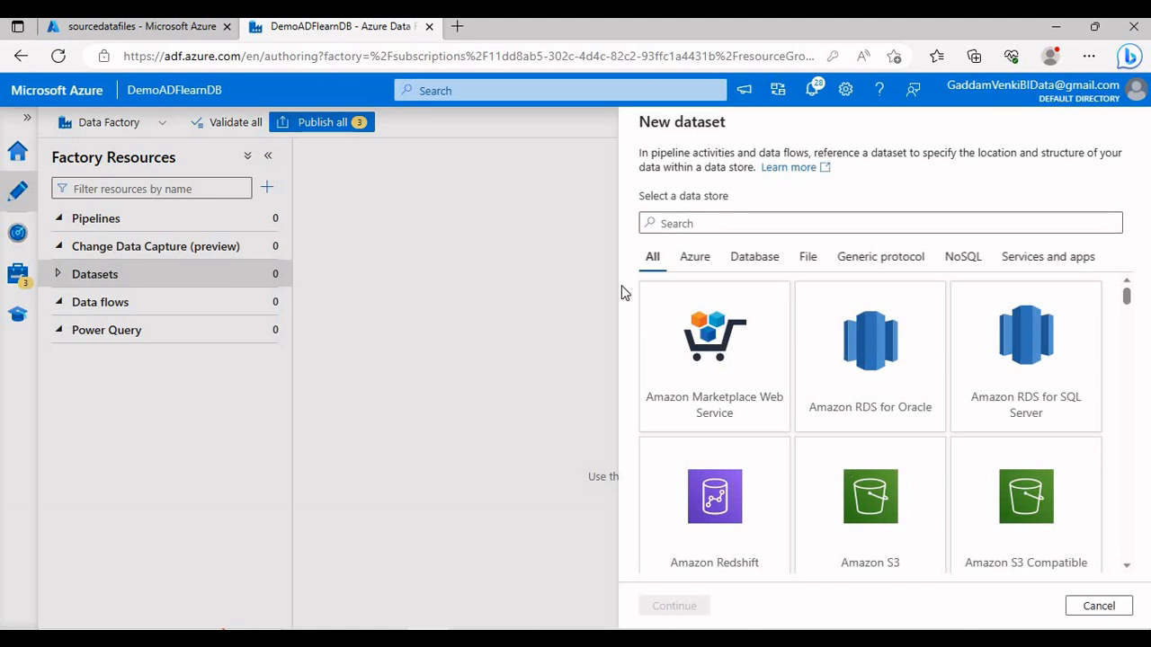
Choose Azure Blob Storage as the dataset's data store and DelimitedText as its format.
scroll(840, 387, down, 4)
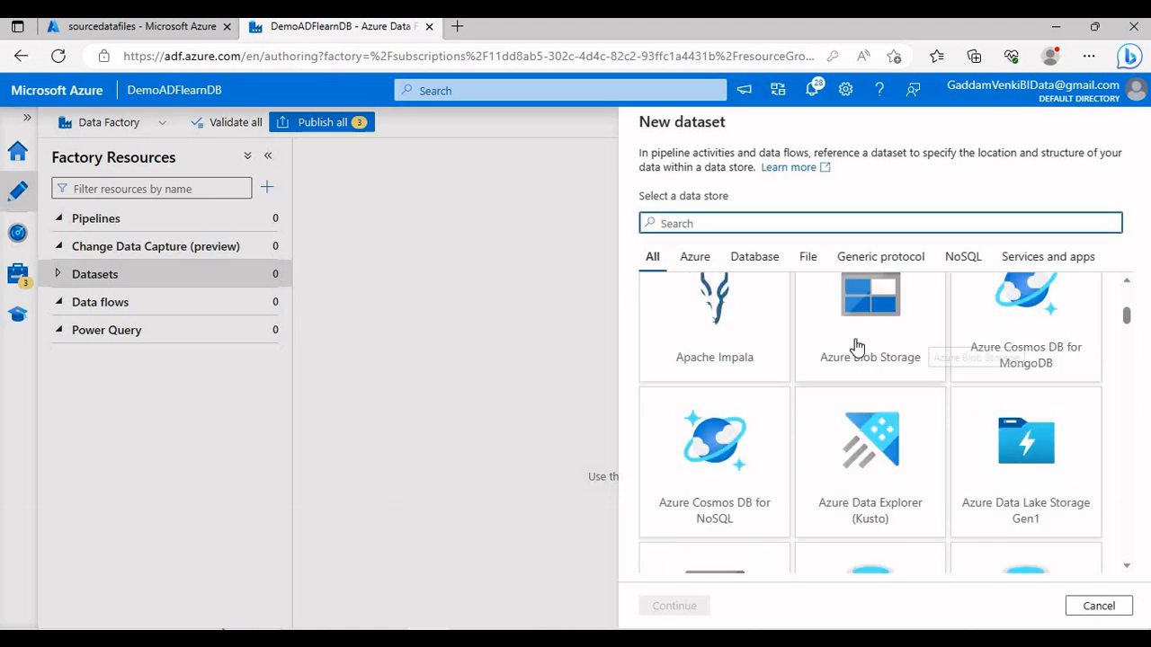
click(856, 347)
scroll(854, 360, up, 1)
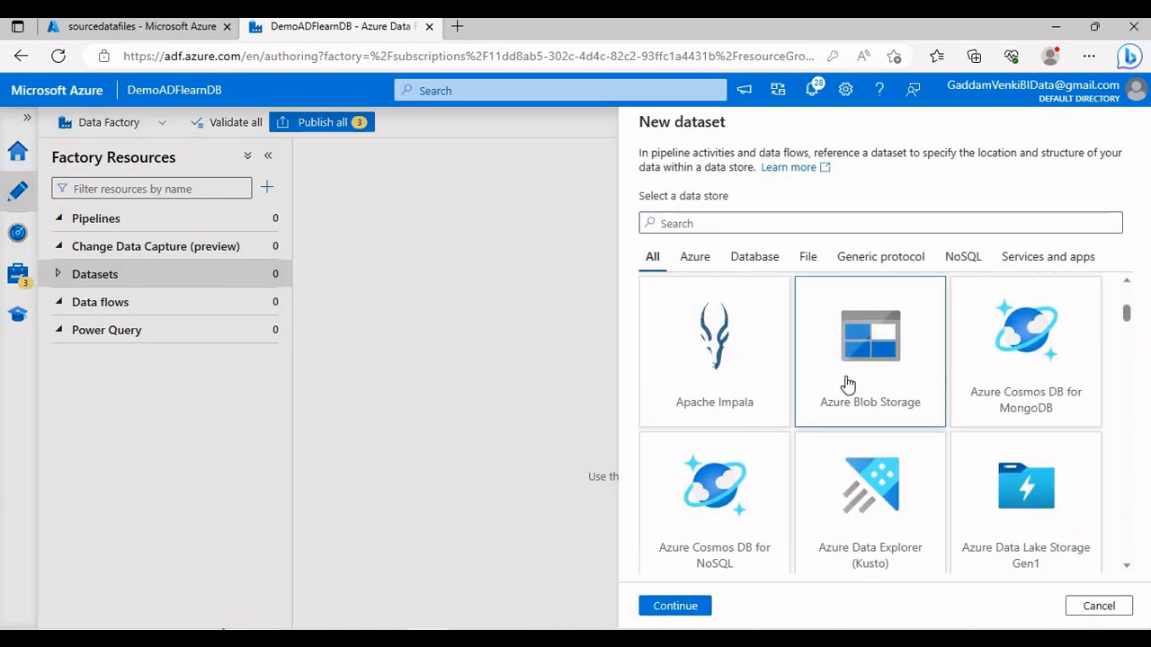
click(674, 606)
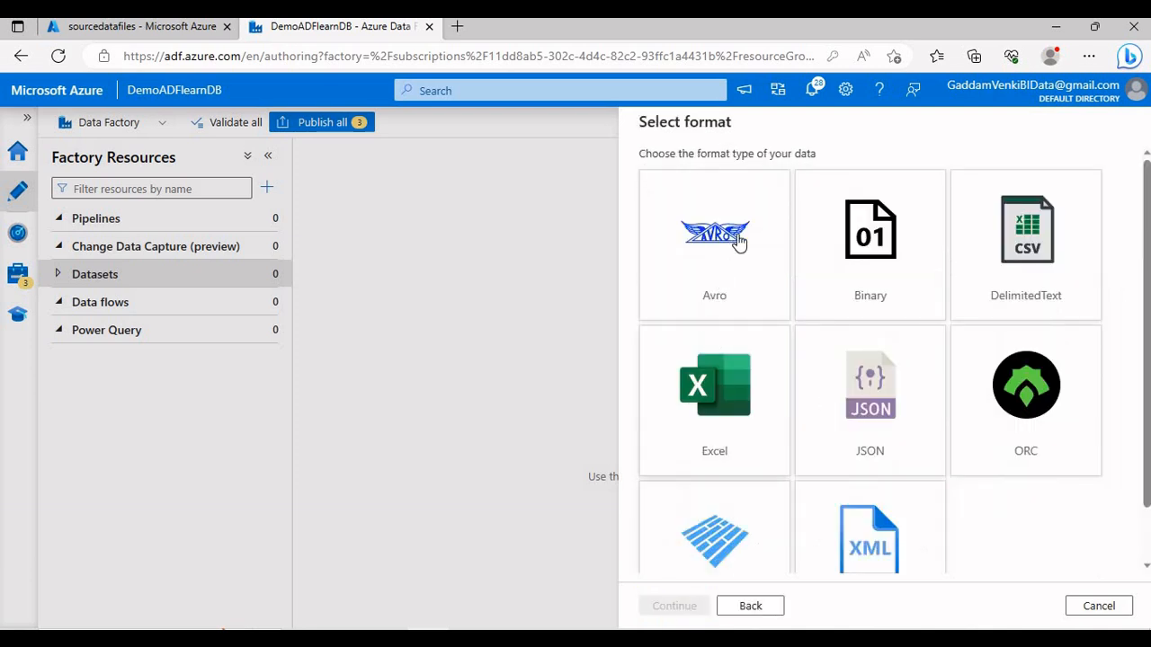
click(1008, 256)
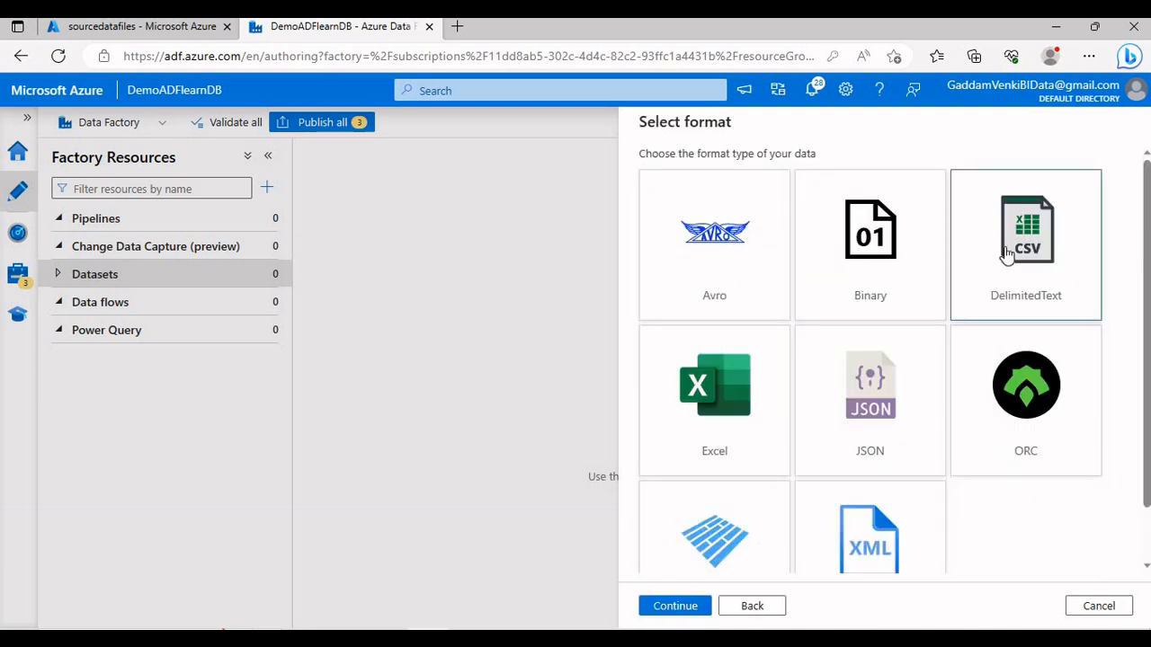
click(667, 608)
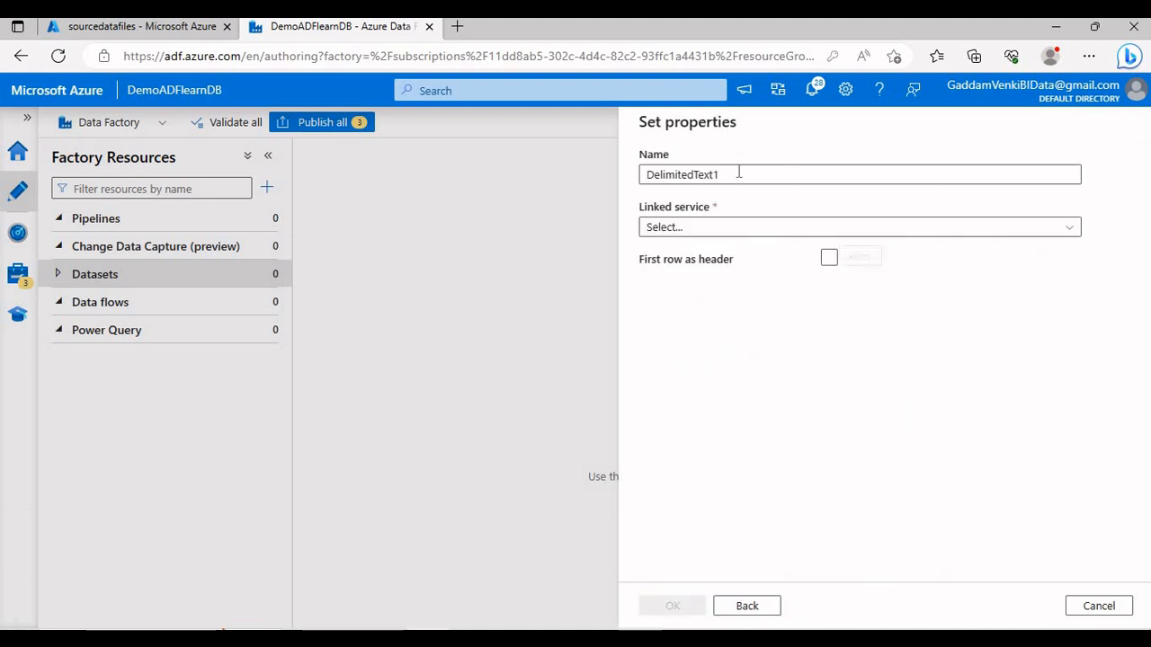
Name the dataset Source and assign it the AzureBlobStorage linked service.
double_click(738, 173)
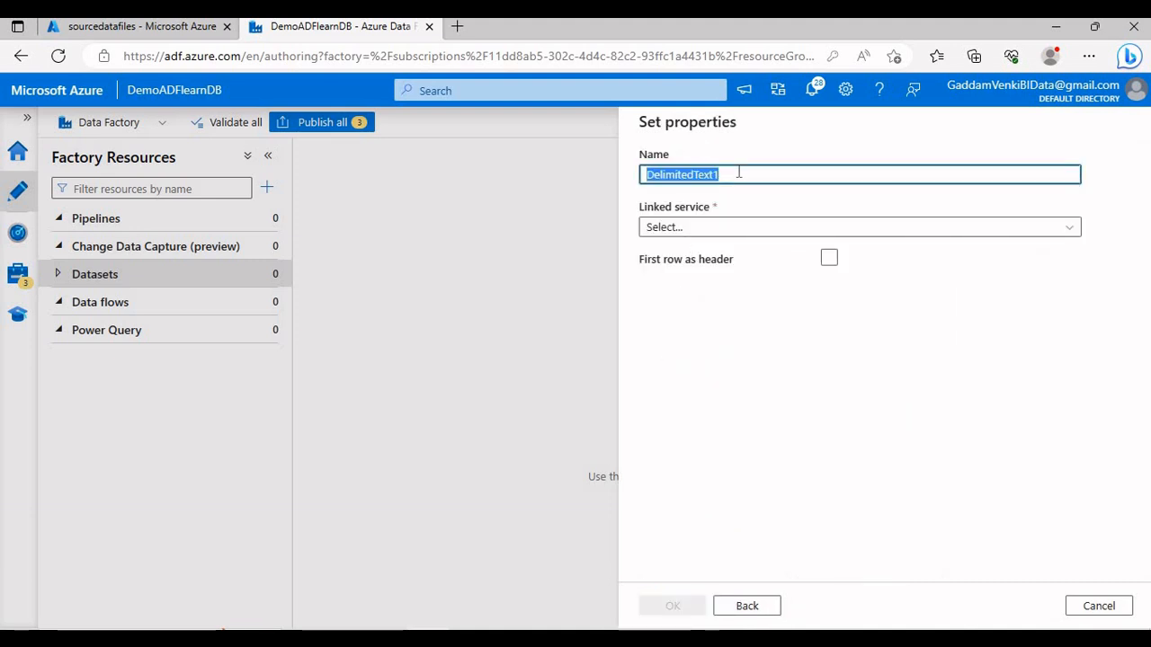
text(Source)
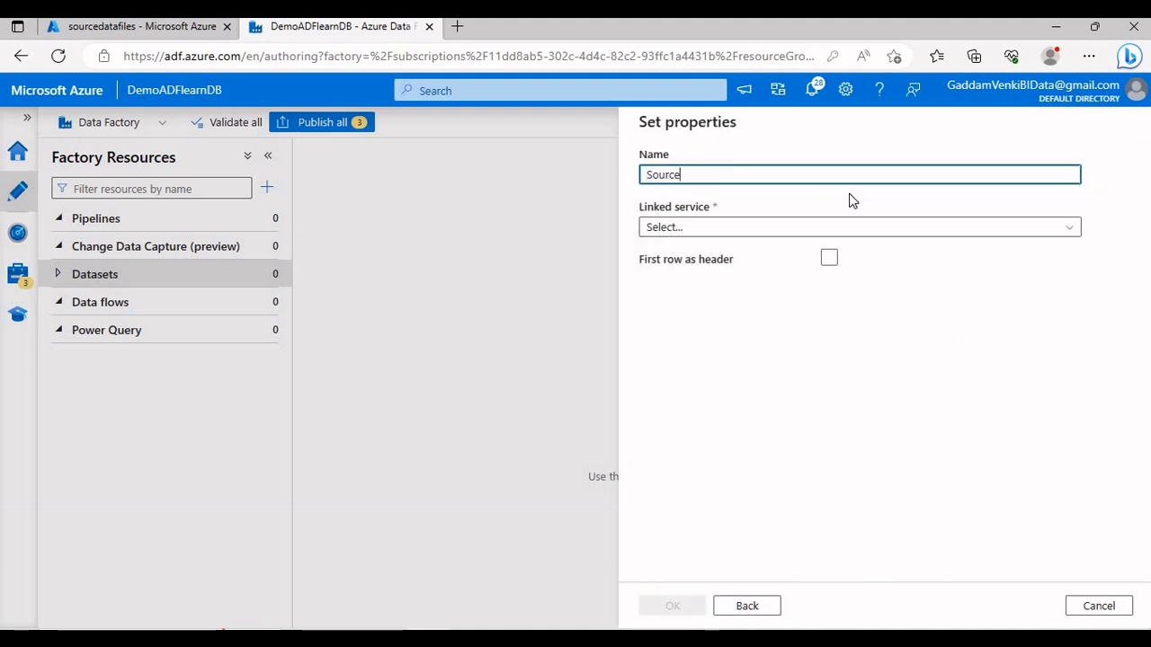
click(820, 228)
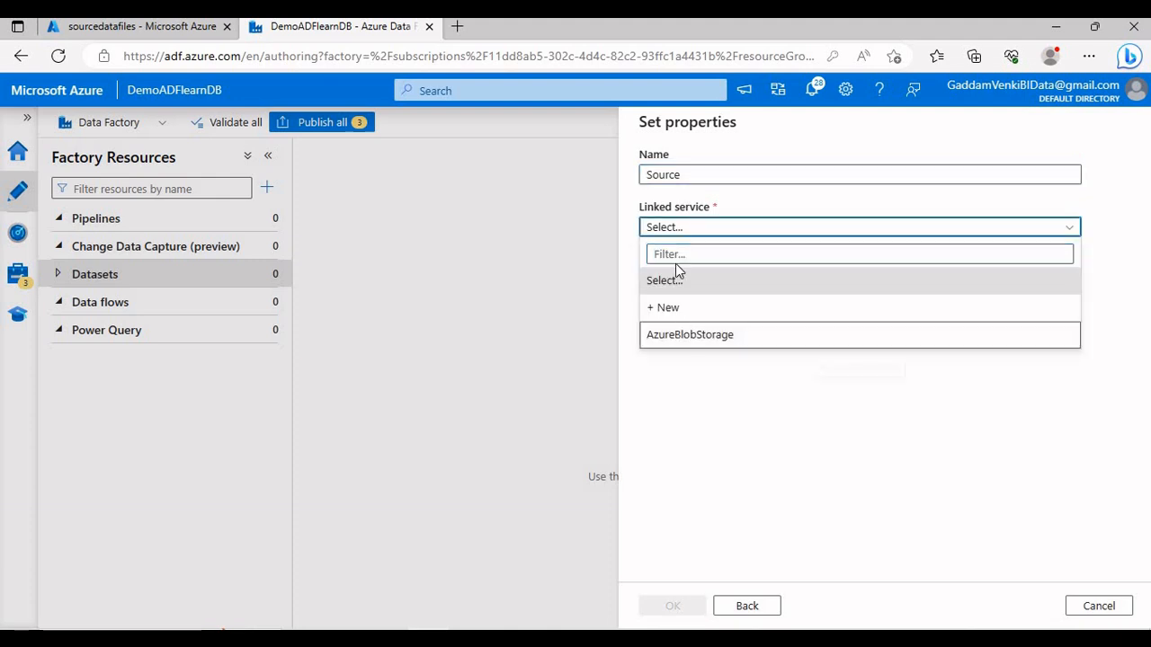
click(688, 334)
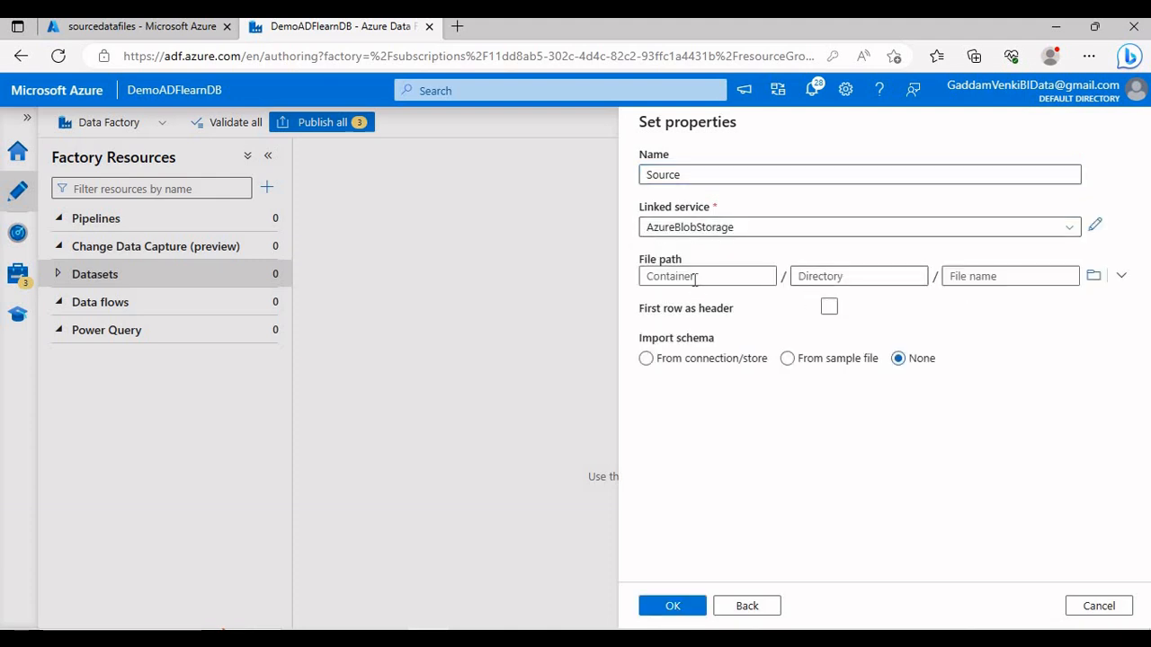
Set the dataset's file path to Employee.csv in the CSVDataFile folder of the sourcedatafiles container.
click(694, 278)
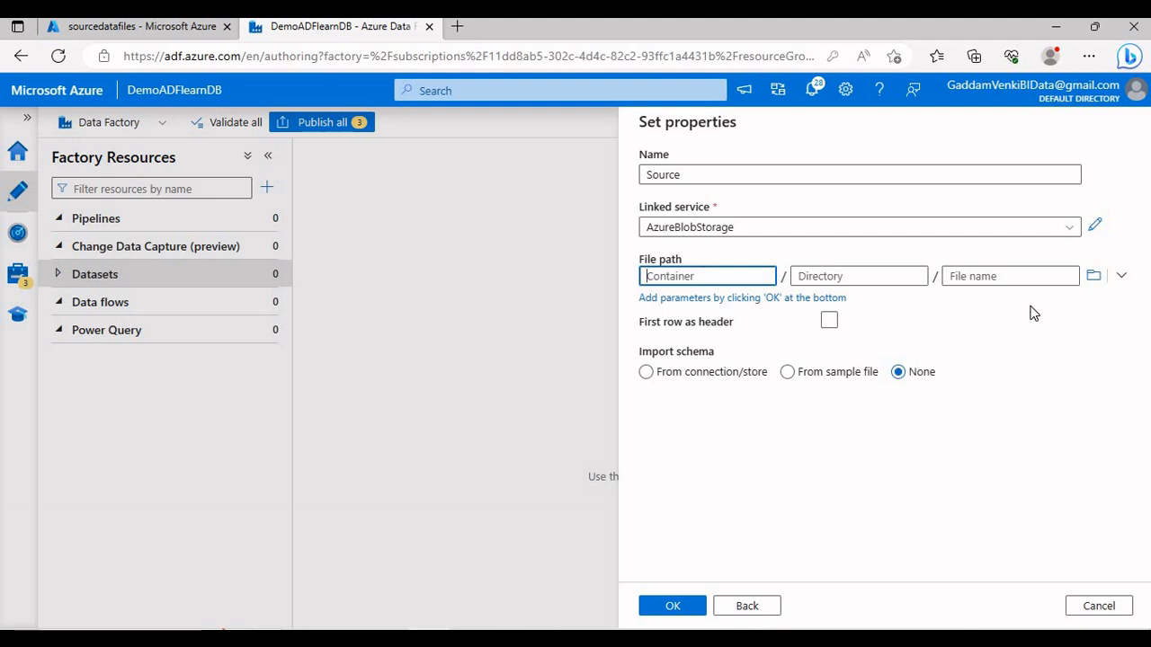
click(1092, 277)
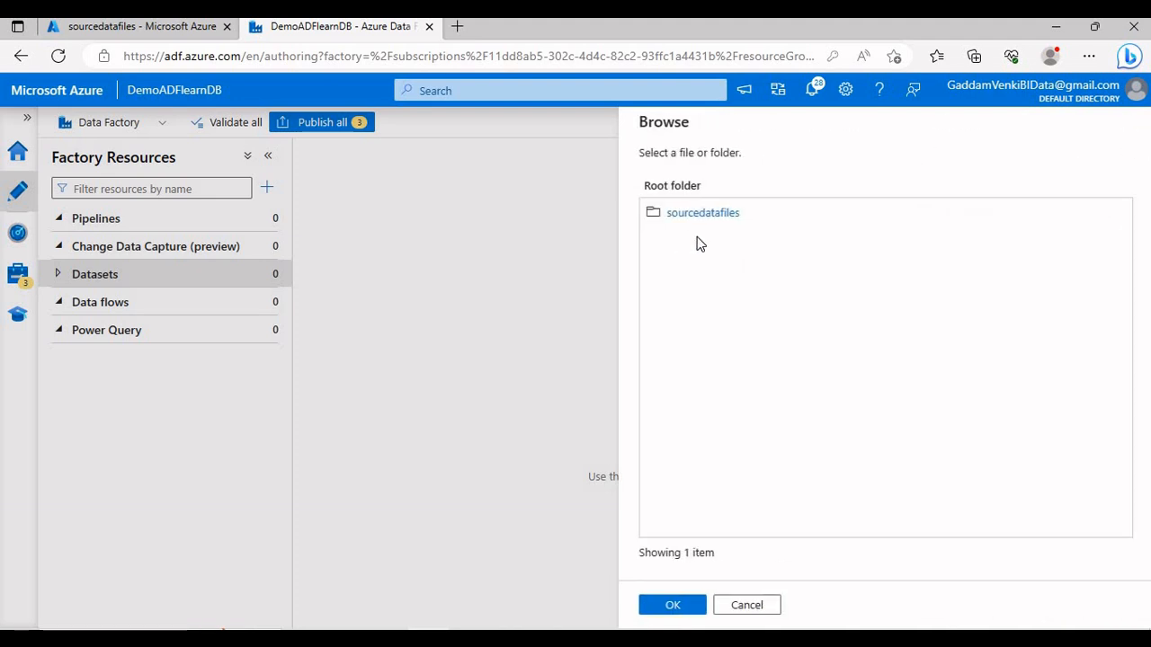
click(705, 214)
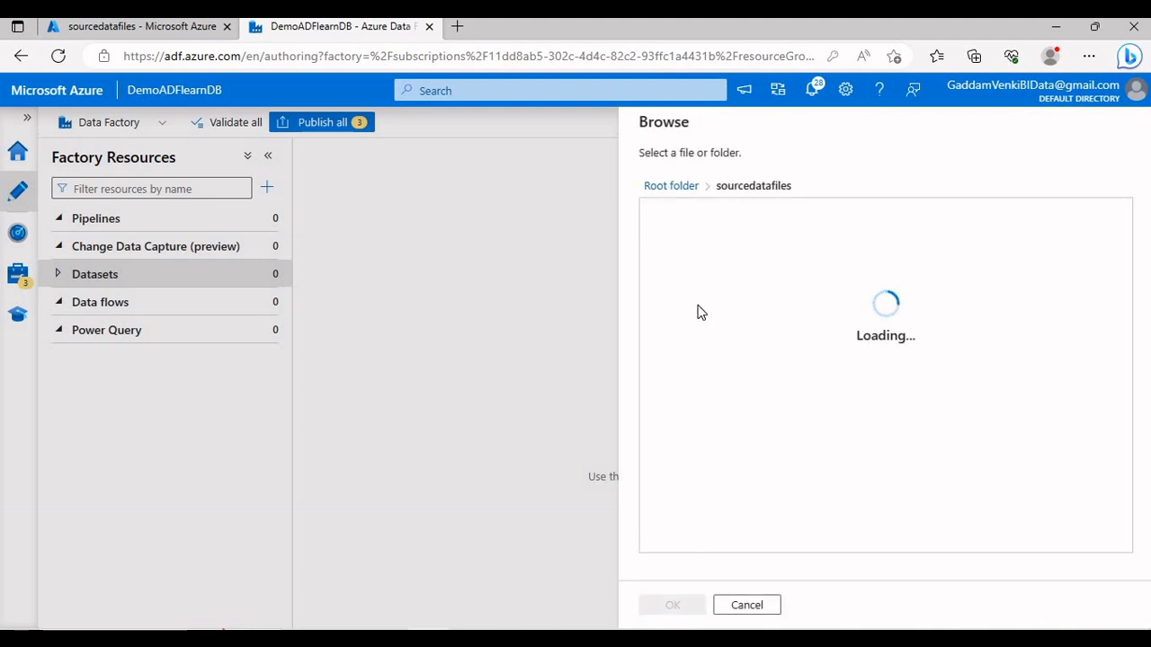
click(689, 217)
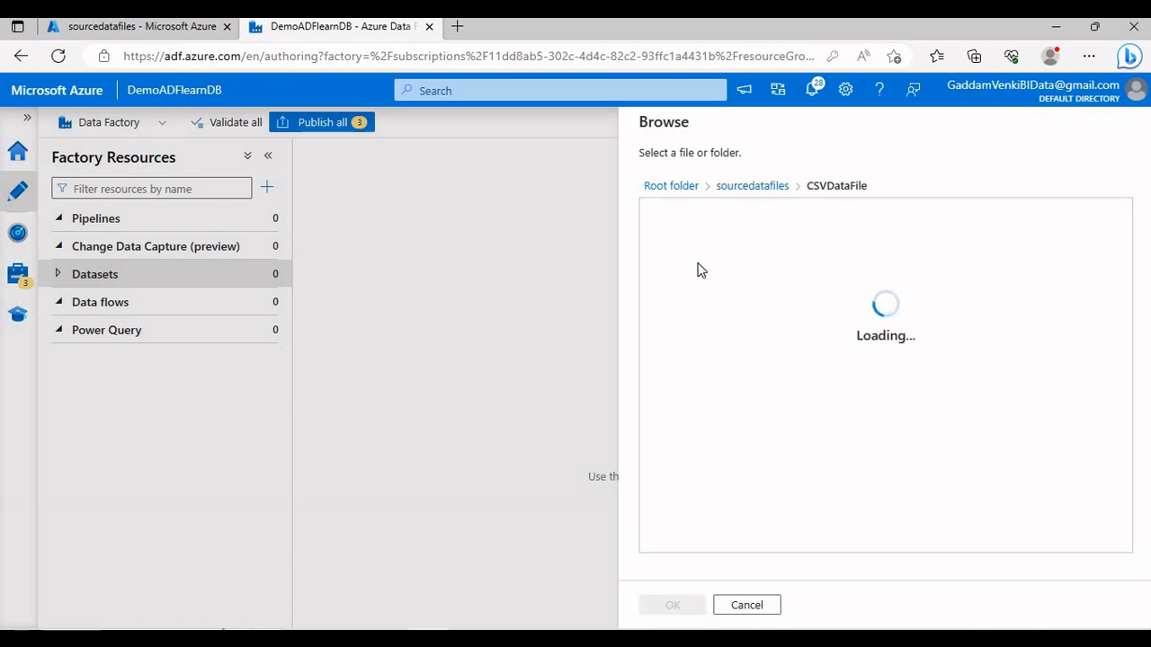
click(677, 220)
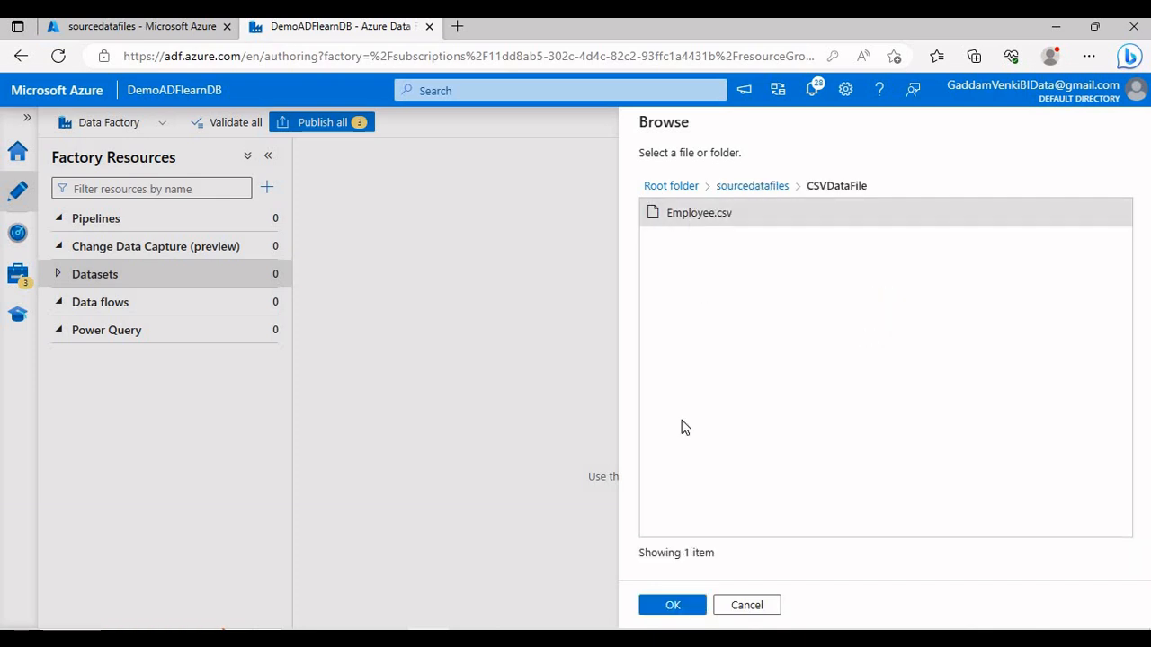
click(682, 608)
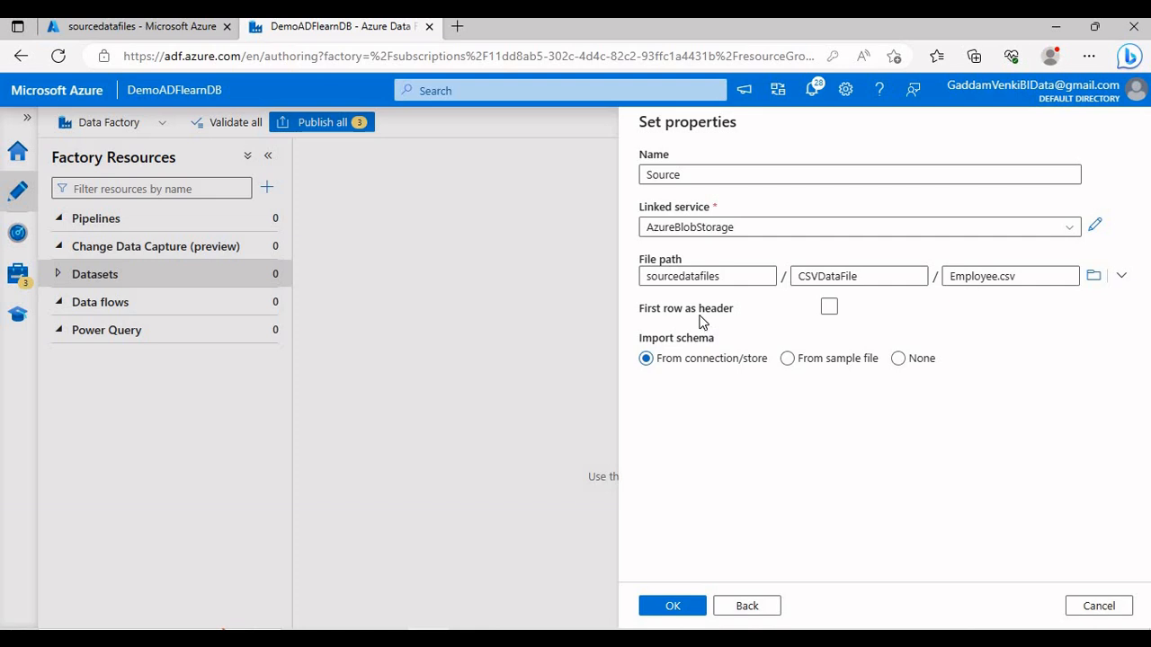
Treat the first row as header, import the schema from the connection/store, and create the Source dataset.
click(827, 311)
click(898, 359)
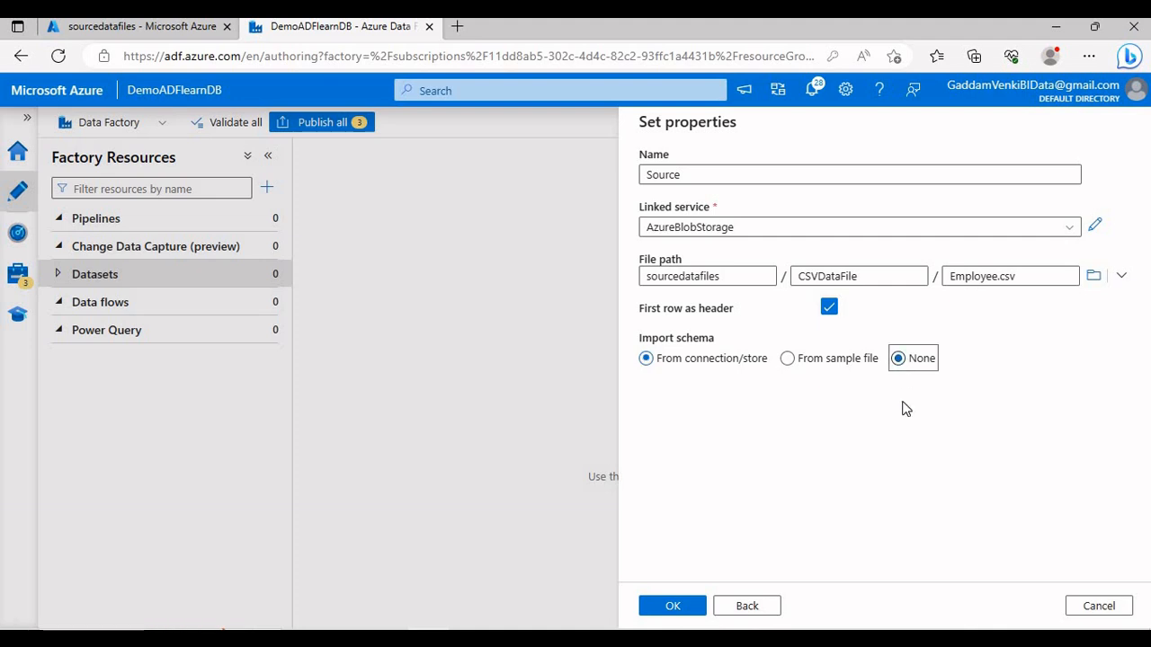
click(732, 361)
click(668, 606)
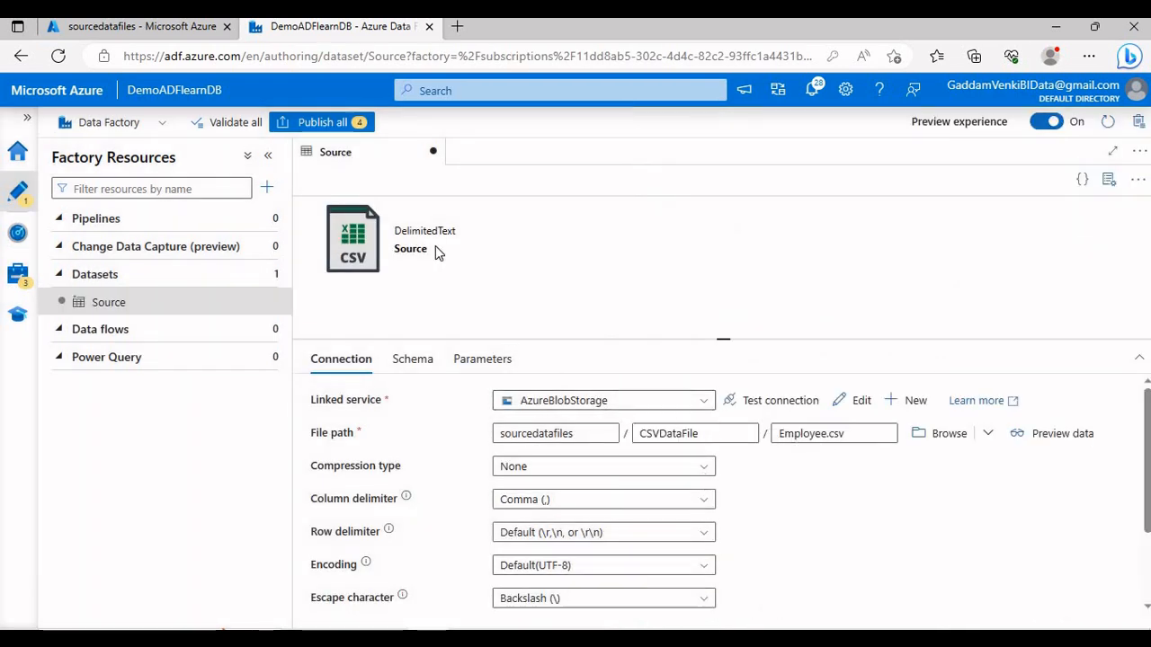
click(1109, 179)
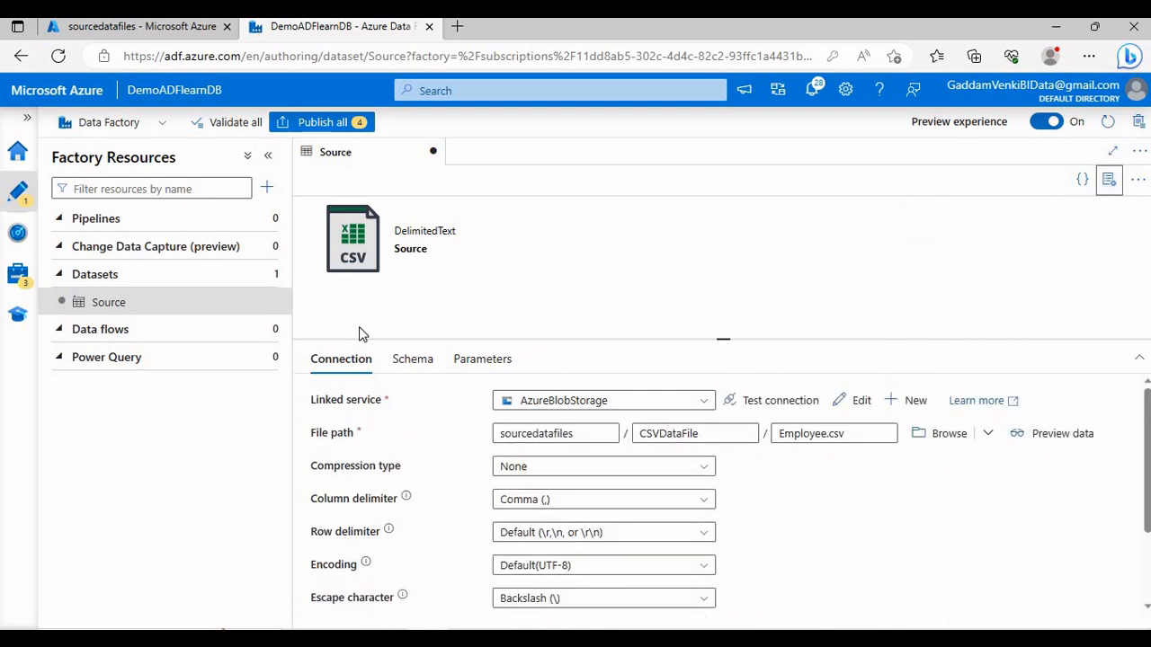
Start another new dataset with Azure SQL Database as its data store.
click(272, 274)
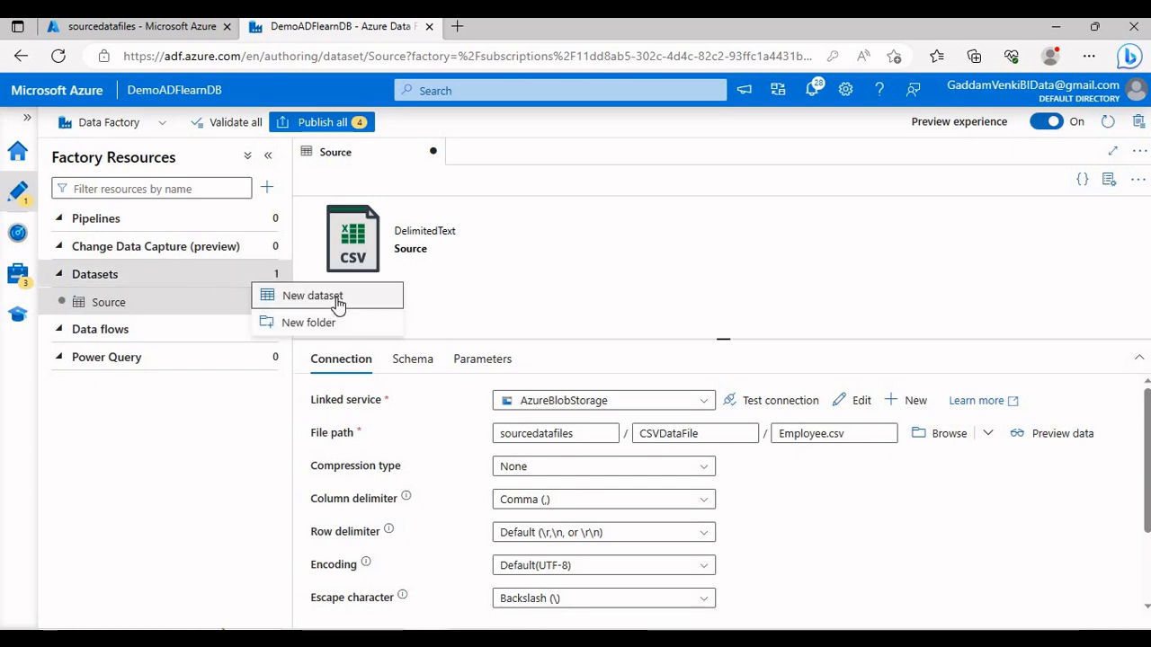
click(416, 303)
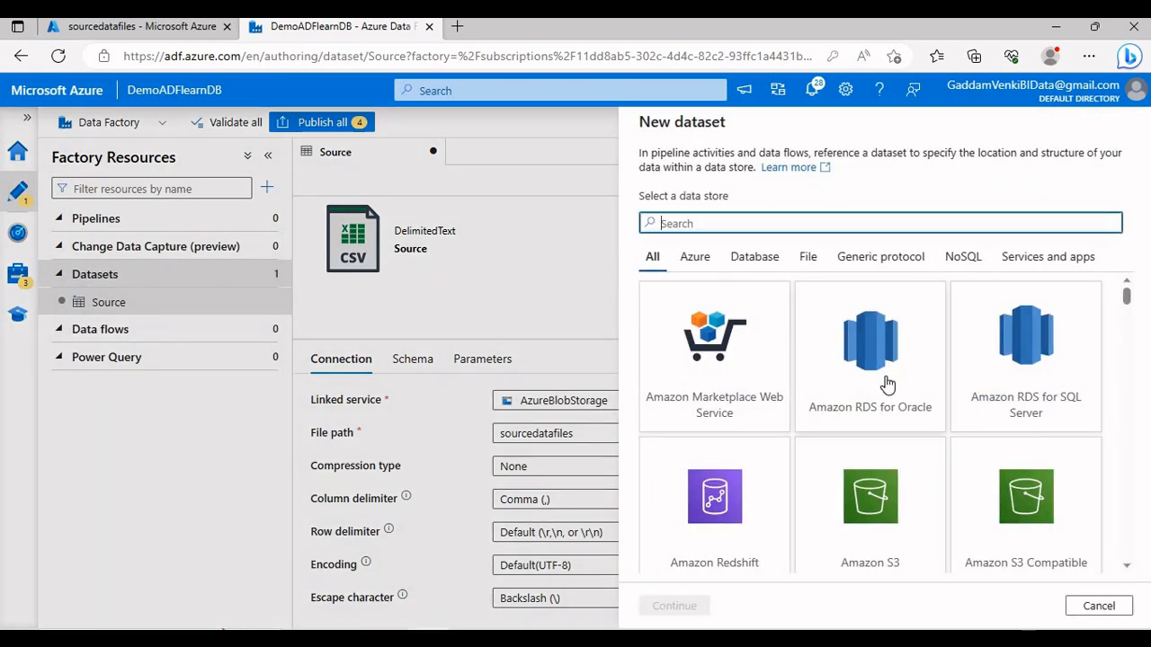
scroll(886, 386, down, 6)
scroll(902, 411, down, 5)
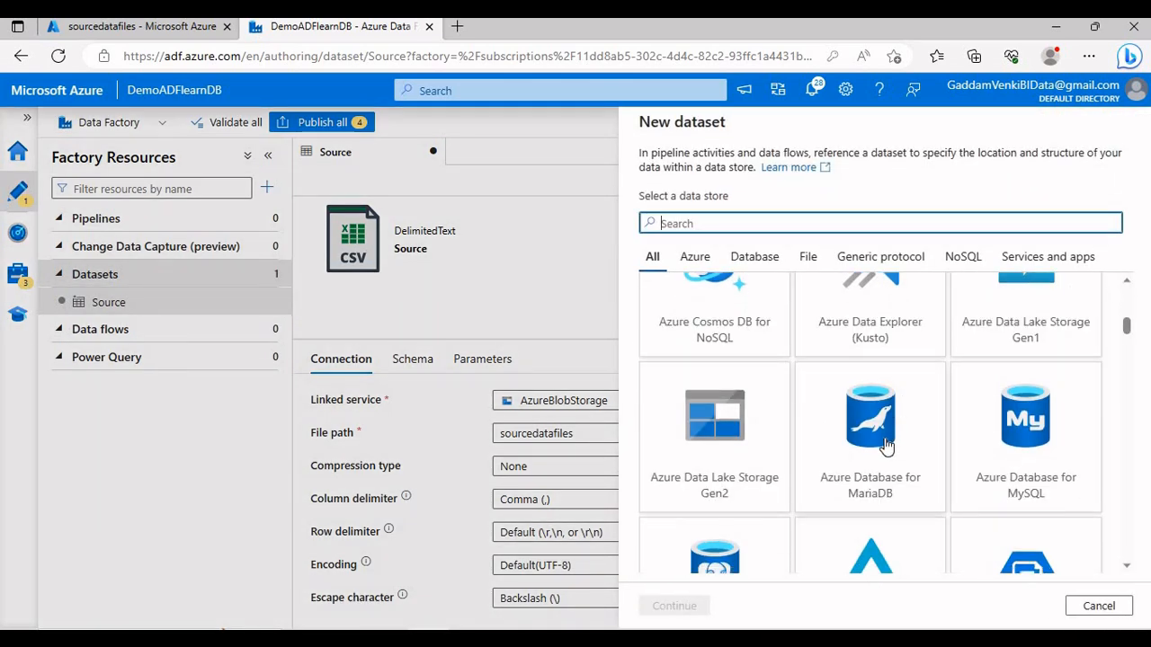
click(726, 498)
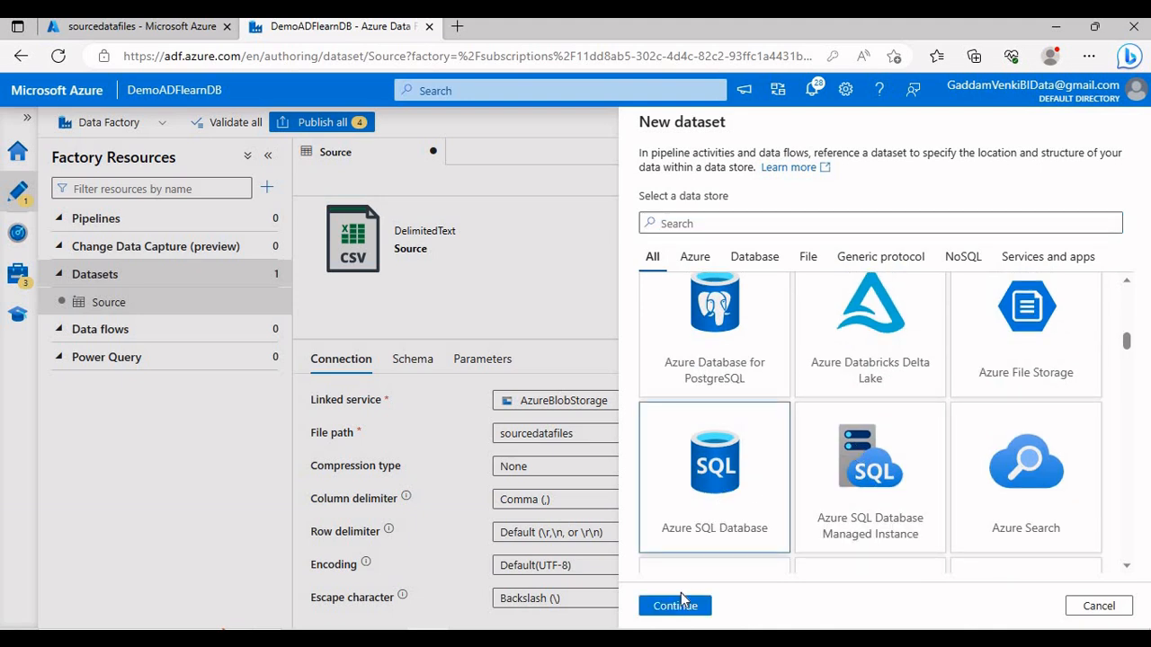
click(676, 606)
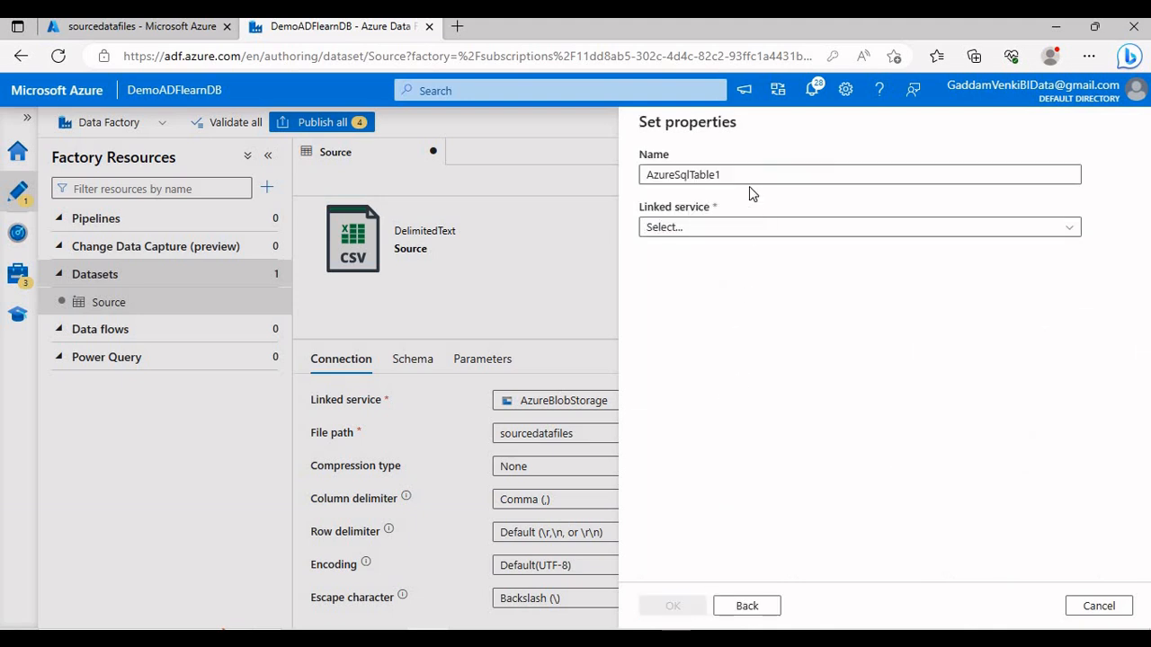
Name the dataset DestinationDataSet, assign it the AzureSqlDatabase linked service, and enable manual entry of the table name.
drag(749, 182, 637, 193)
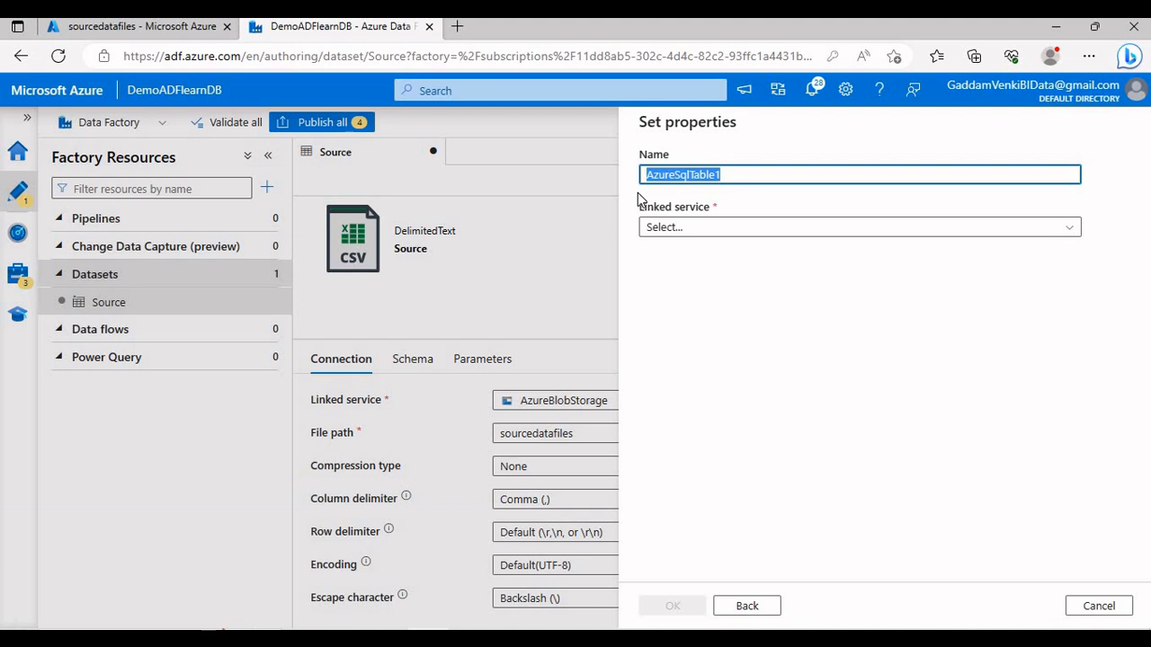
text(Destination)
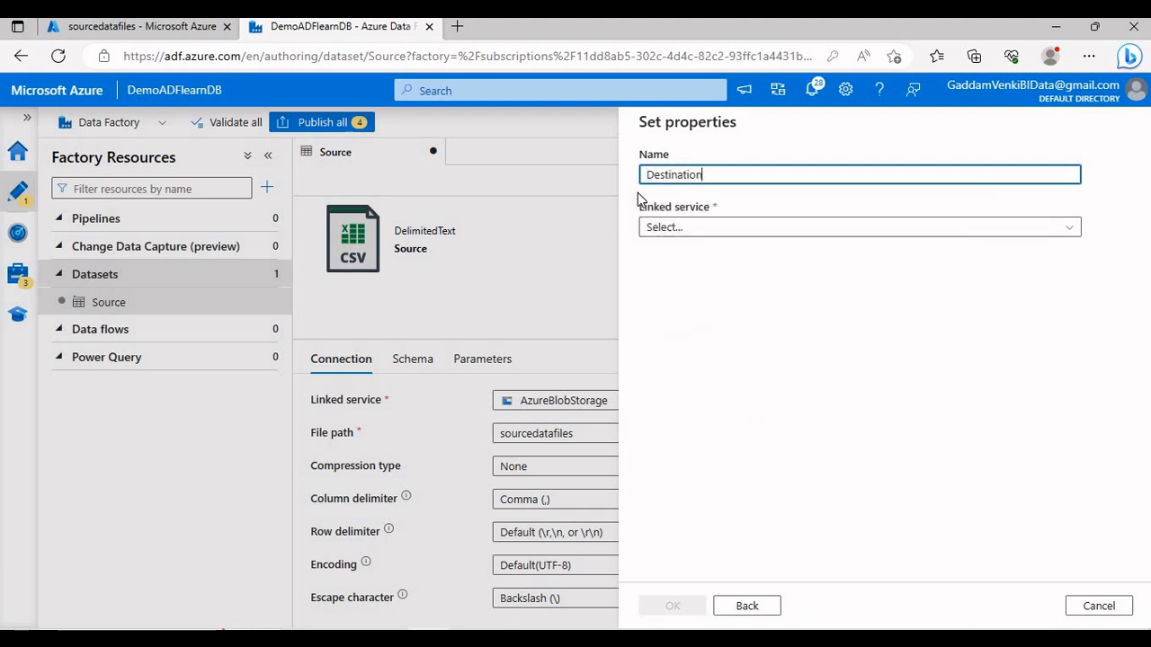
text(DataSet)
click(665, 237)
click(668, 341)
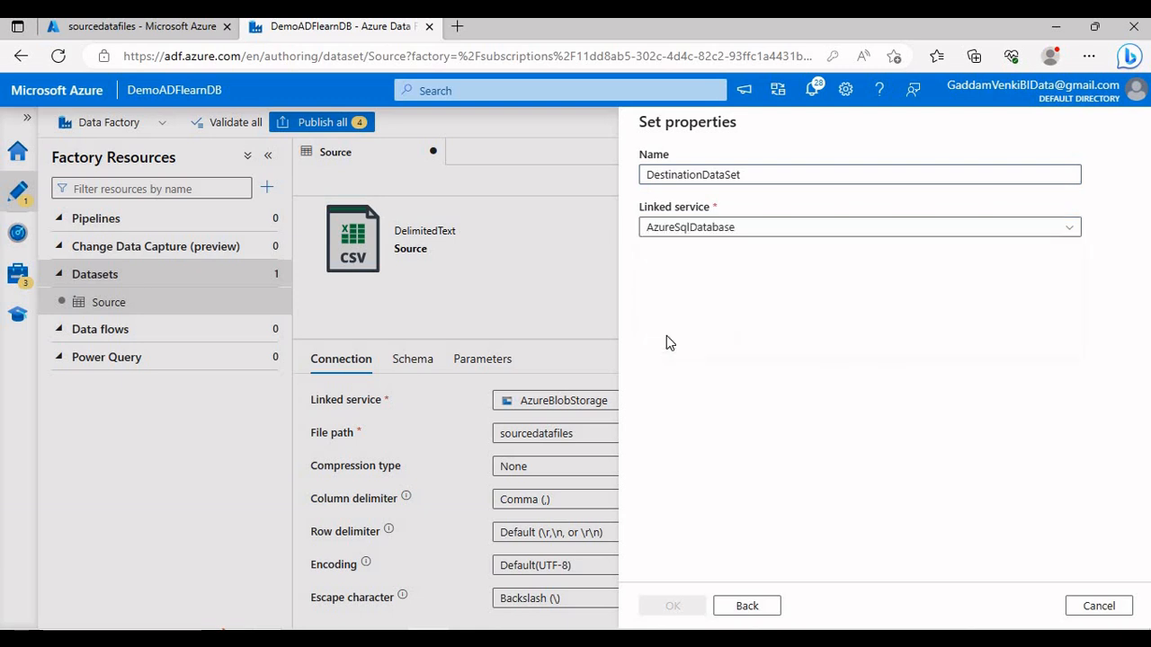
click(649, 302)
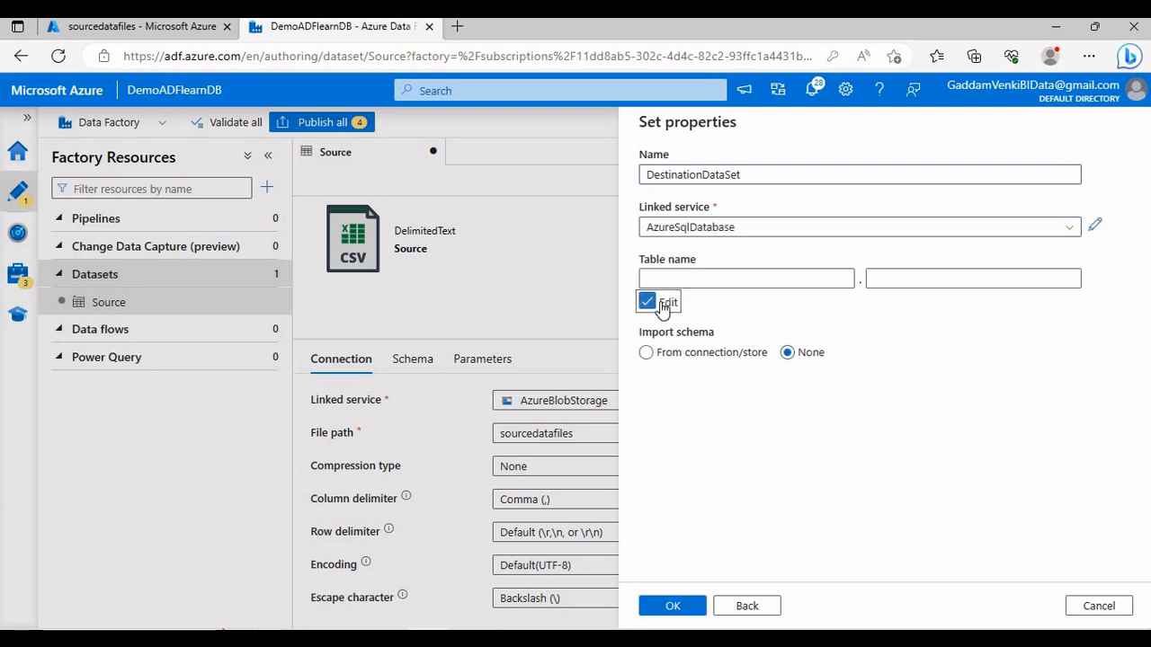
Switch to the sourcedatafiles container in the Azure portal and copy the header row from the contents of Employee.csv.
click(197, 29)
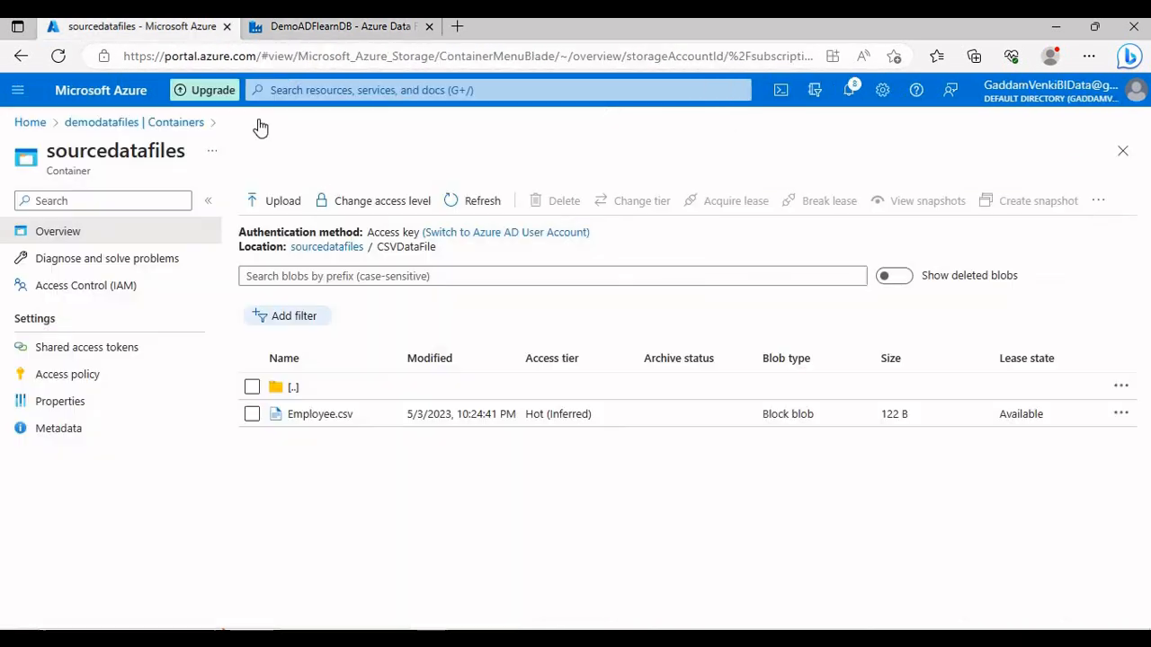
click(292, 418)
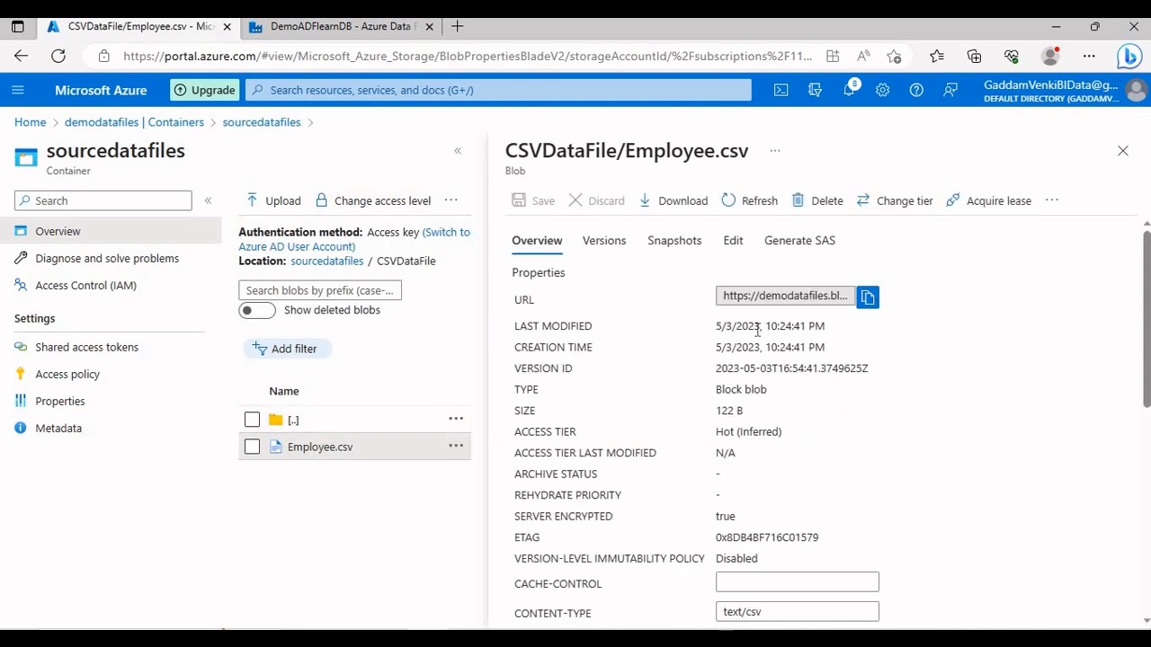
click(731, 243)
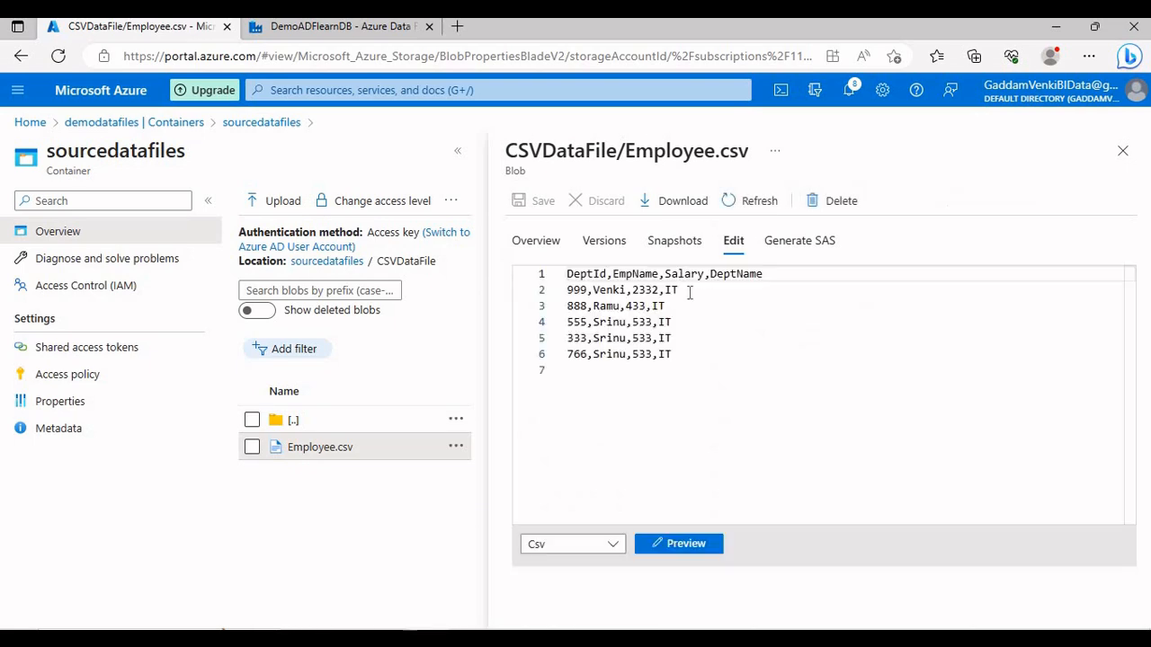
drag(788, 275, 489, 276)
key(ctrl+c)
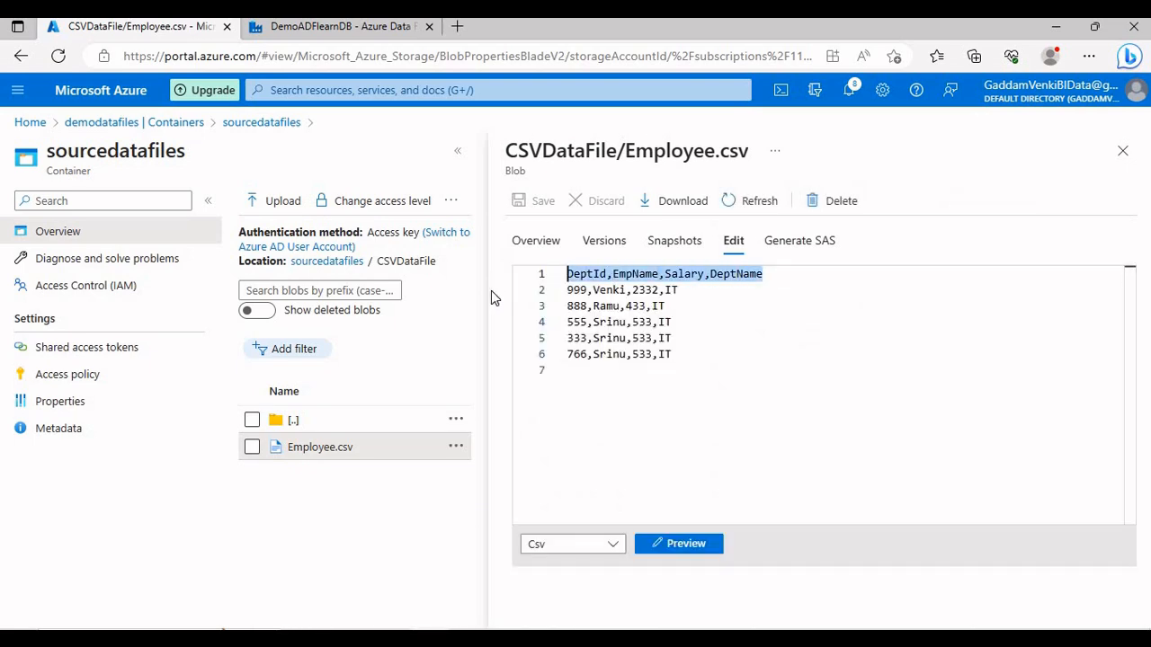
Switch to SQL Server Management Studio and replace the whole query with the copied line of column names.
click(468, 639)
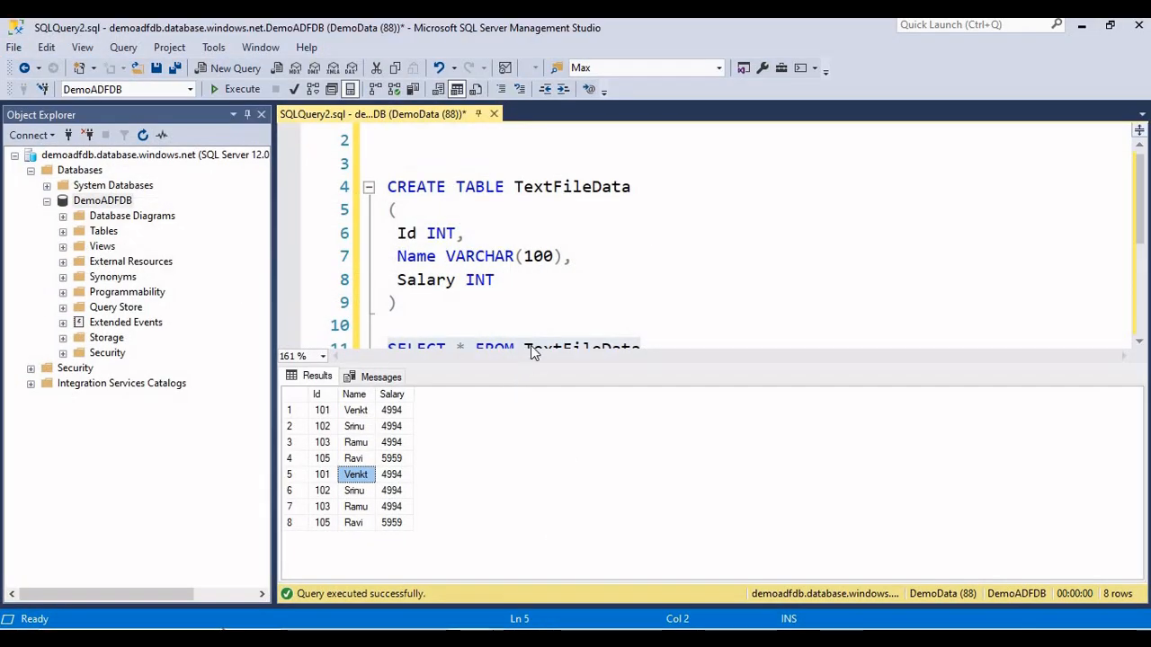
key(ctrl+r)
key(ctrl+a)
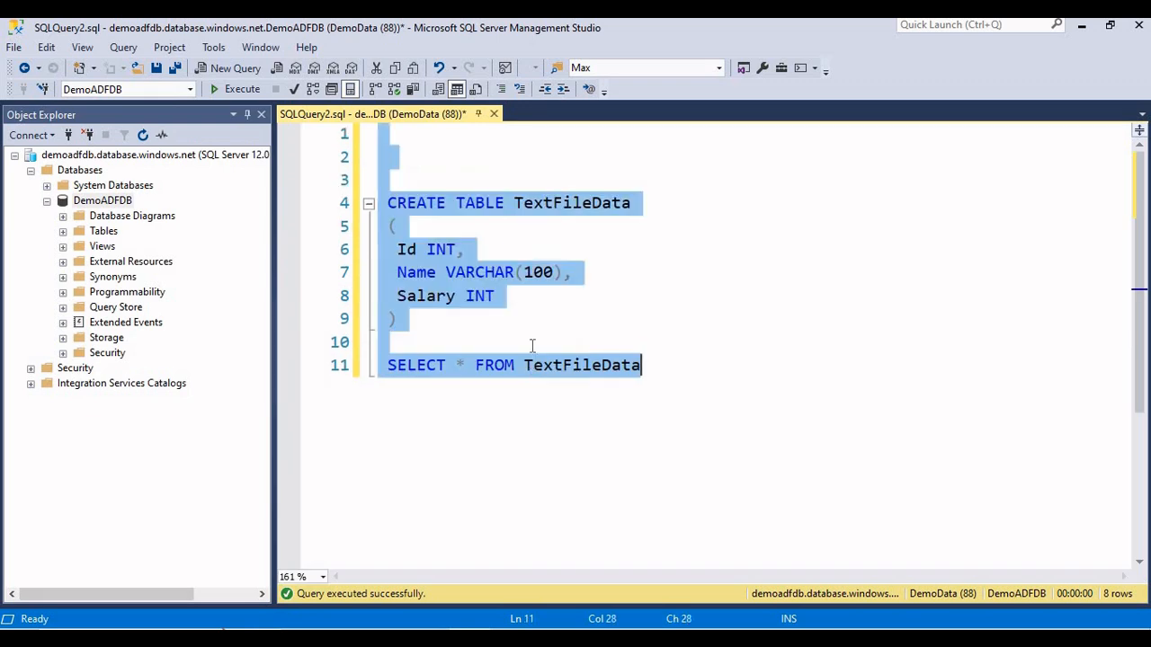
key(Delete)
key(Return)
key(ctrl+v)
key(Return)
key(Return)
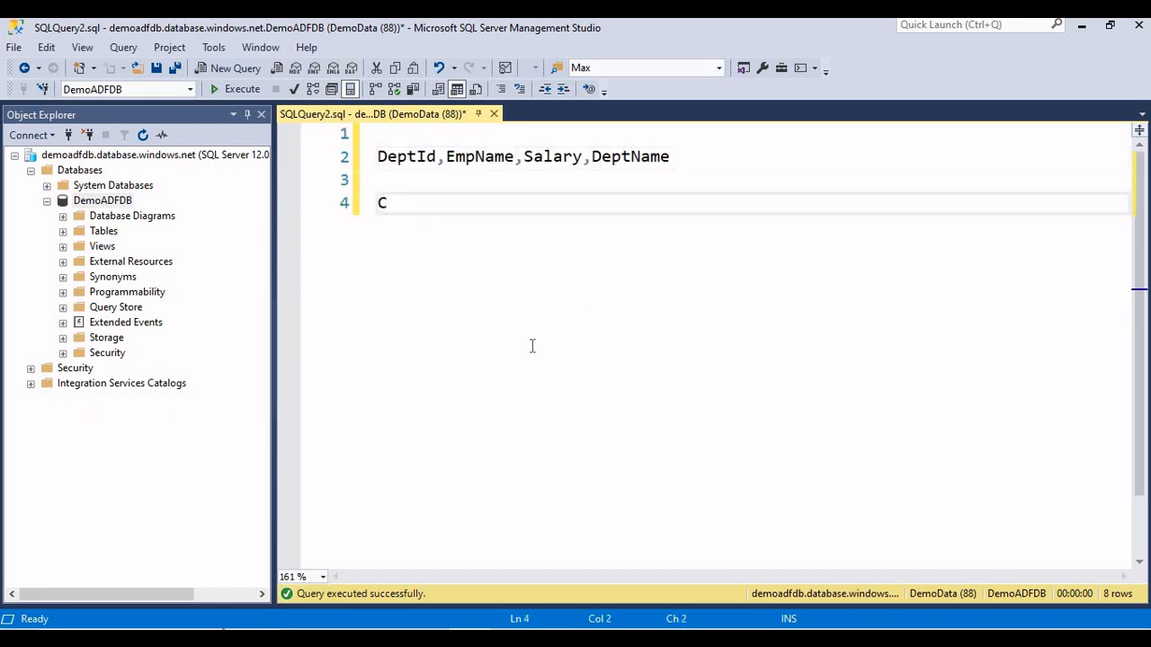
Write a CREATE TABLE CSVDataFile statement with an empty pair of parentheses below the column names.
text(CREAATE)
key(BackSpace)
key(BackSpace)
key(BackSpace)
text(TE TABLE )
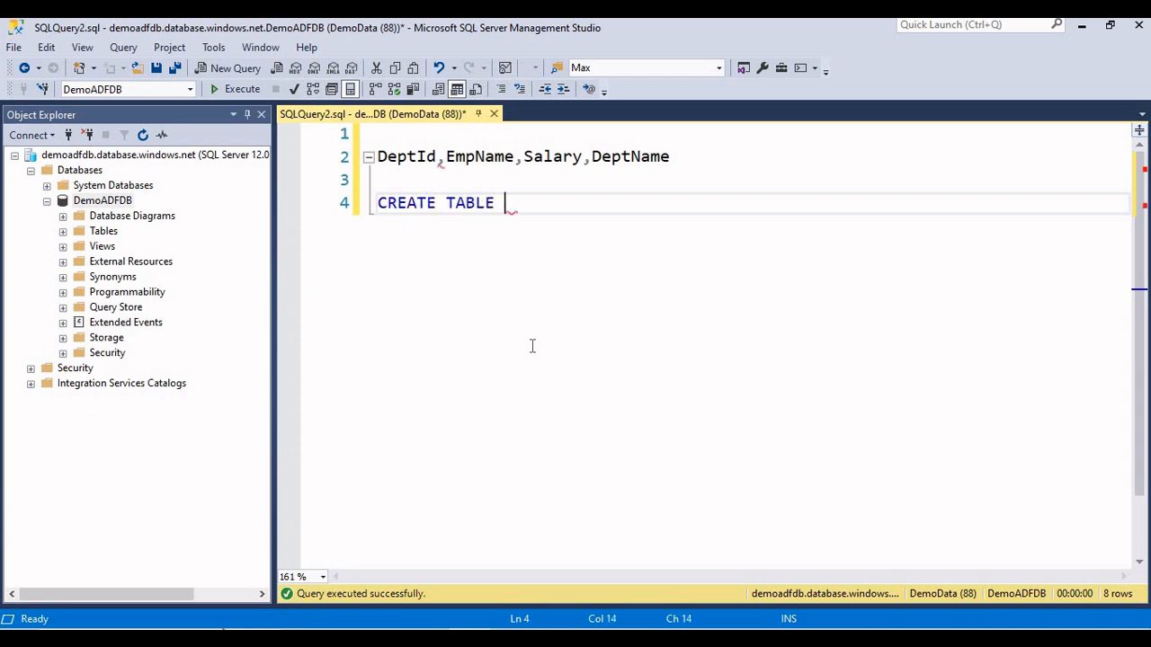
text(CSVDataFile)
key(Return)
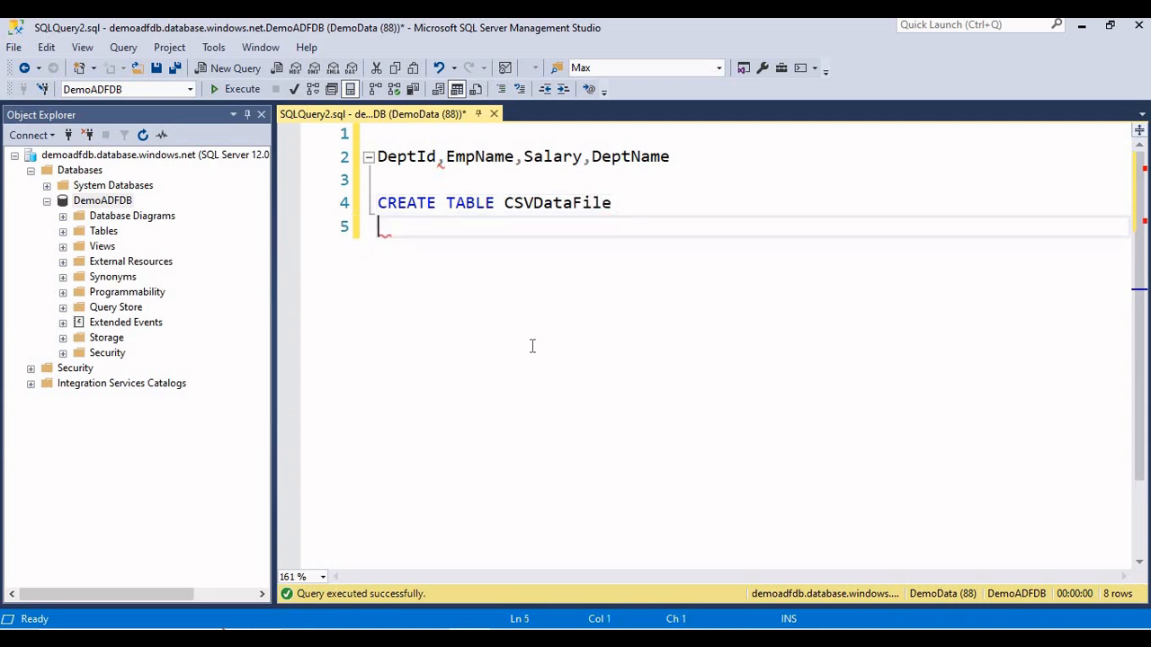
text(( ))
key(Left)
key(Return)
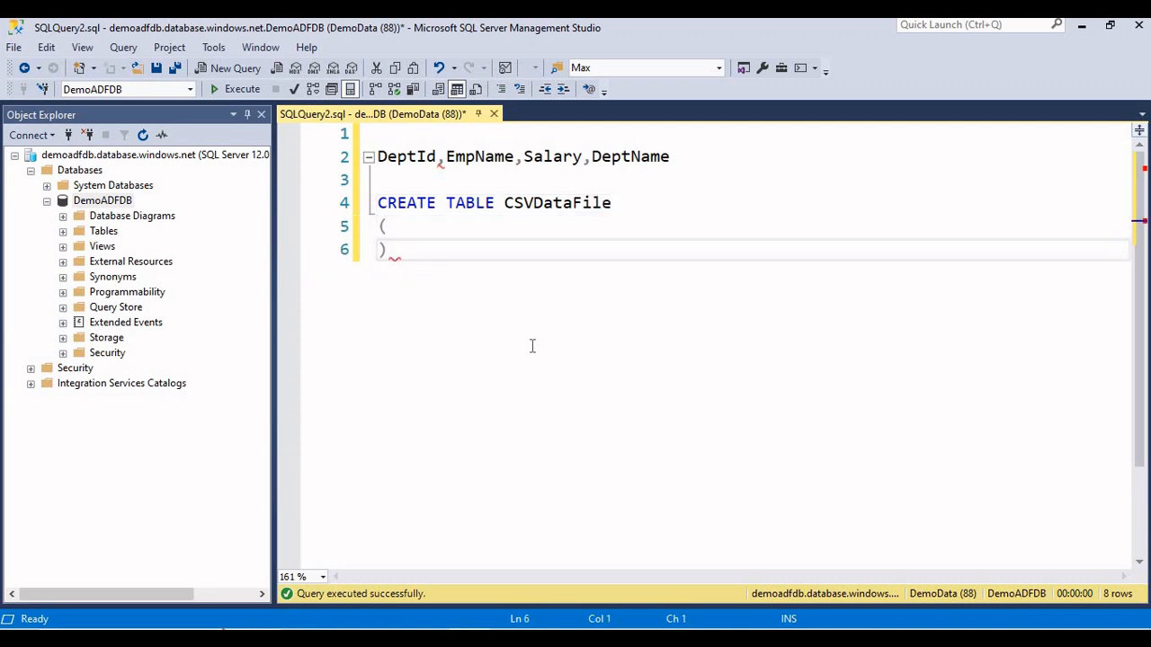
Define the columns DeptId INT and EmpName VARCHAR(100) inside the parentheses of the CREATE TABLE statement.
key(Up)
key(End)
key(Return)
text(De)
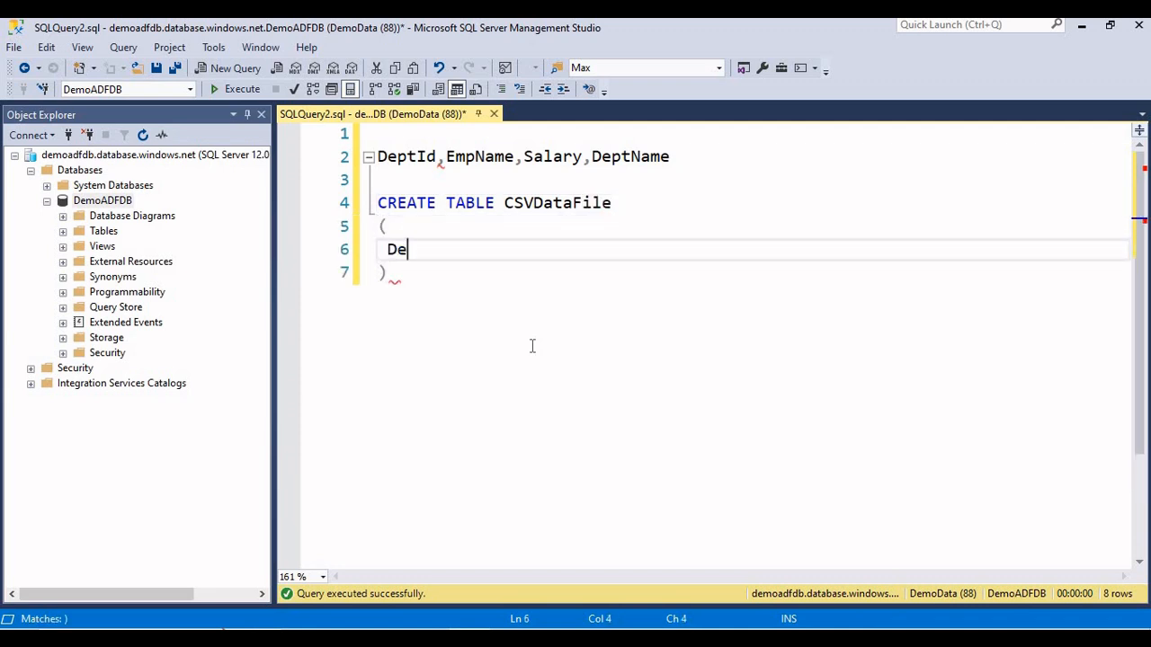
text(ptId INT,)
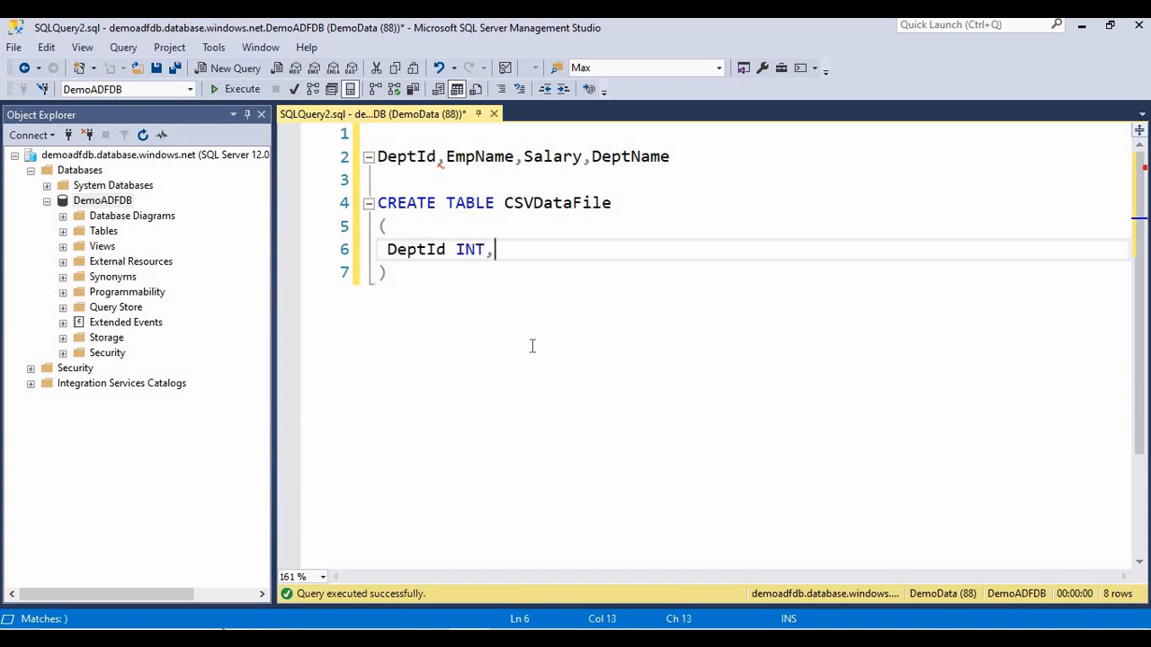
key(Return)
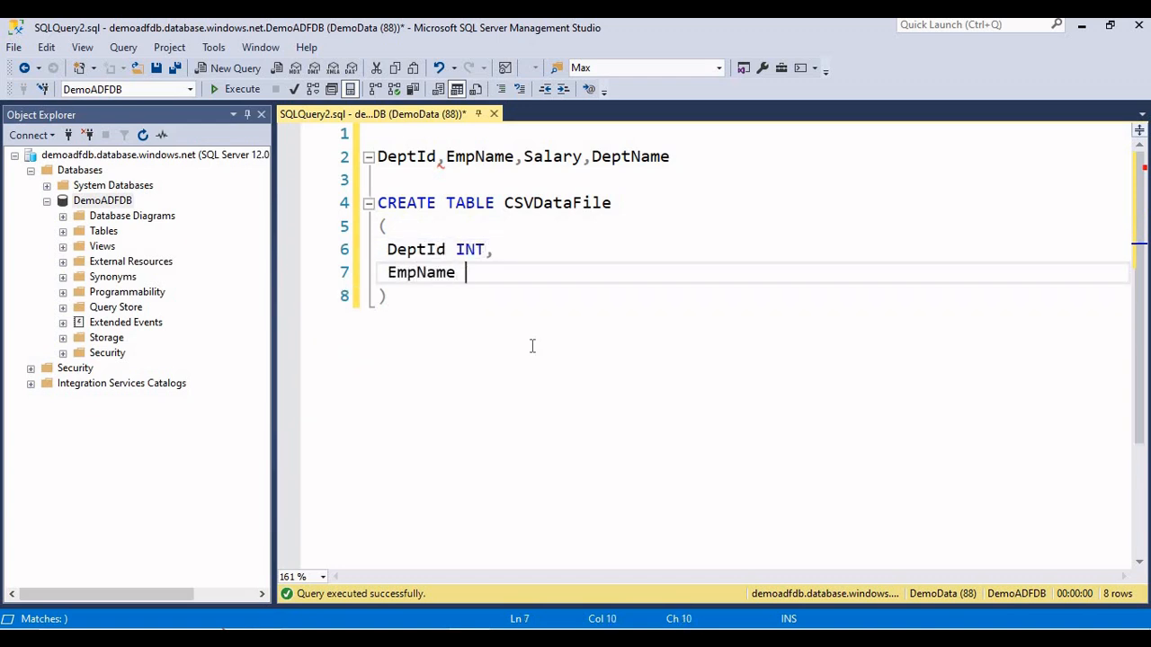
text(EmpName VARCHAR)
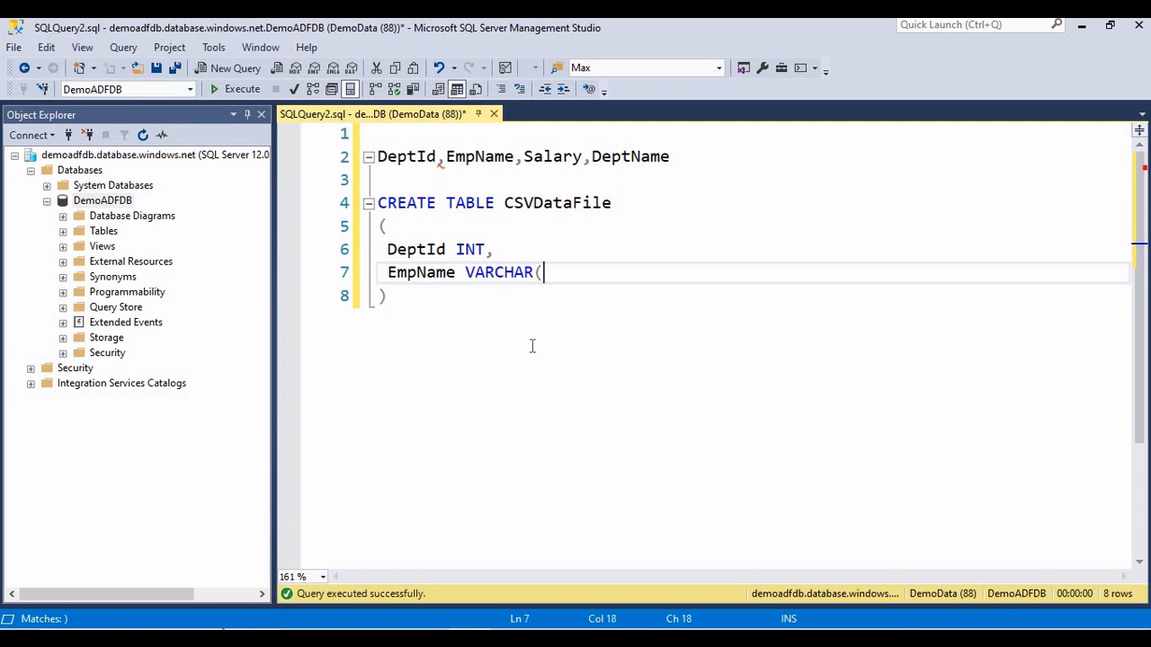
text((100),)
Add the columns Salary INT and DeptName VARCHAR(100) to the CSVDataFile table definition.
key(Return)
text(Sala)
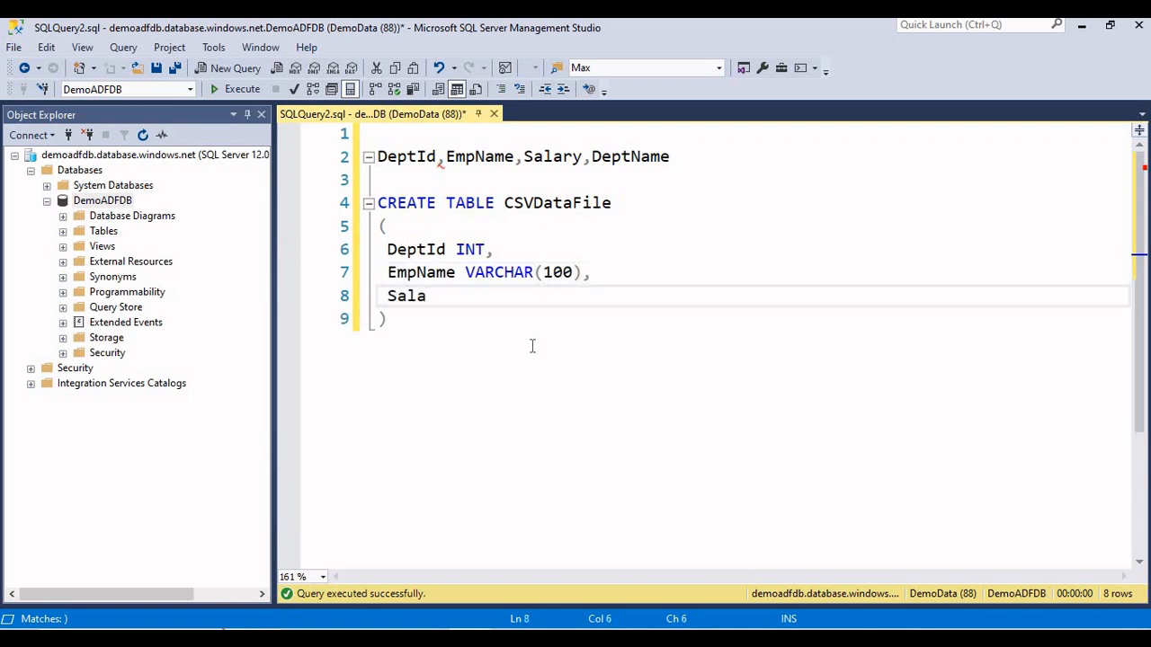
text(ry INT,)
key(Return)
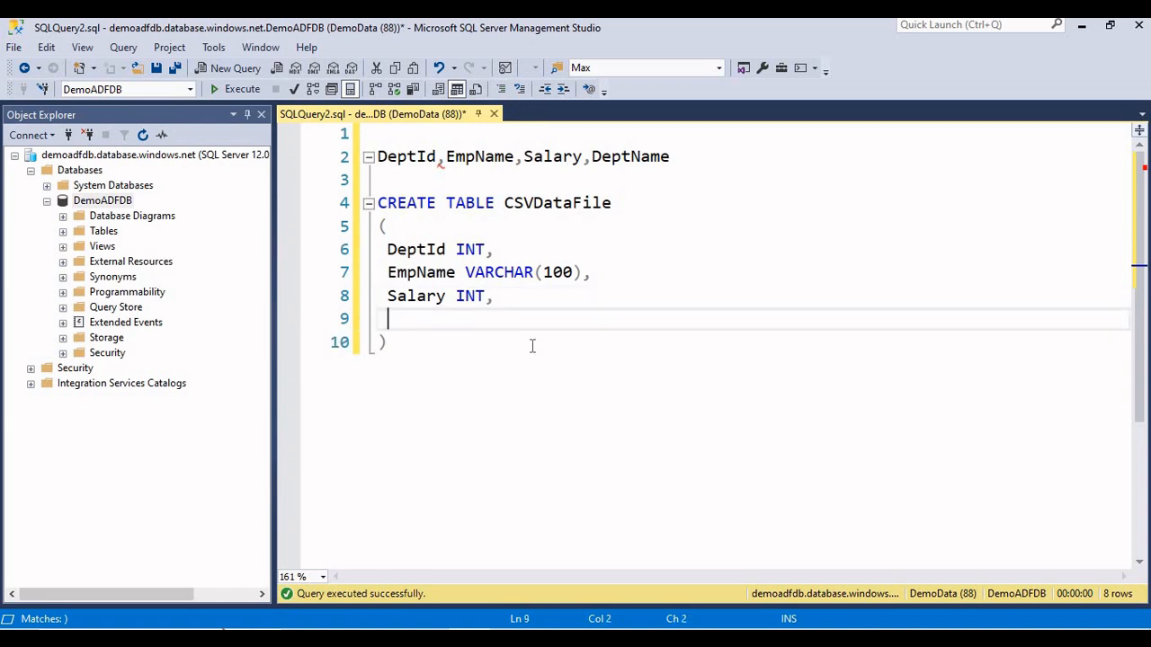
text(DeptName V)
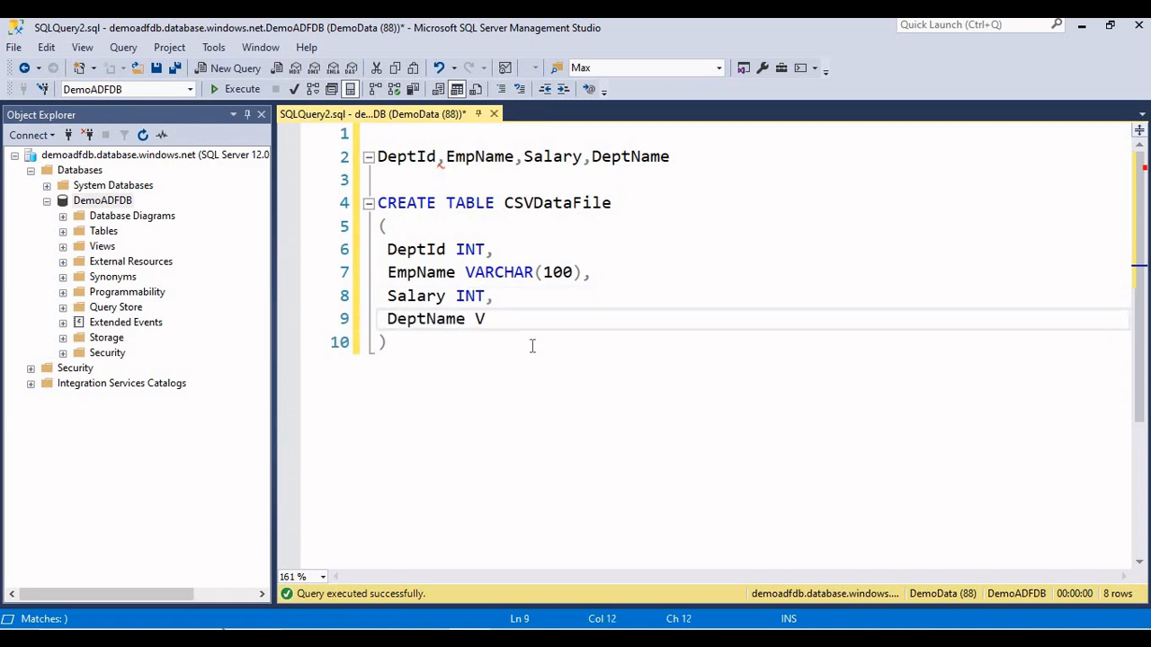
text(ARCHAR(100))
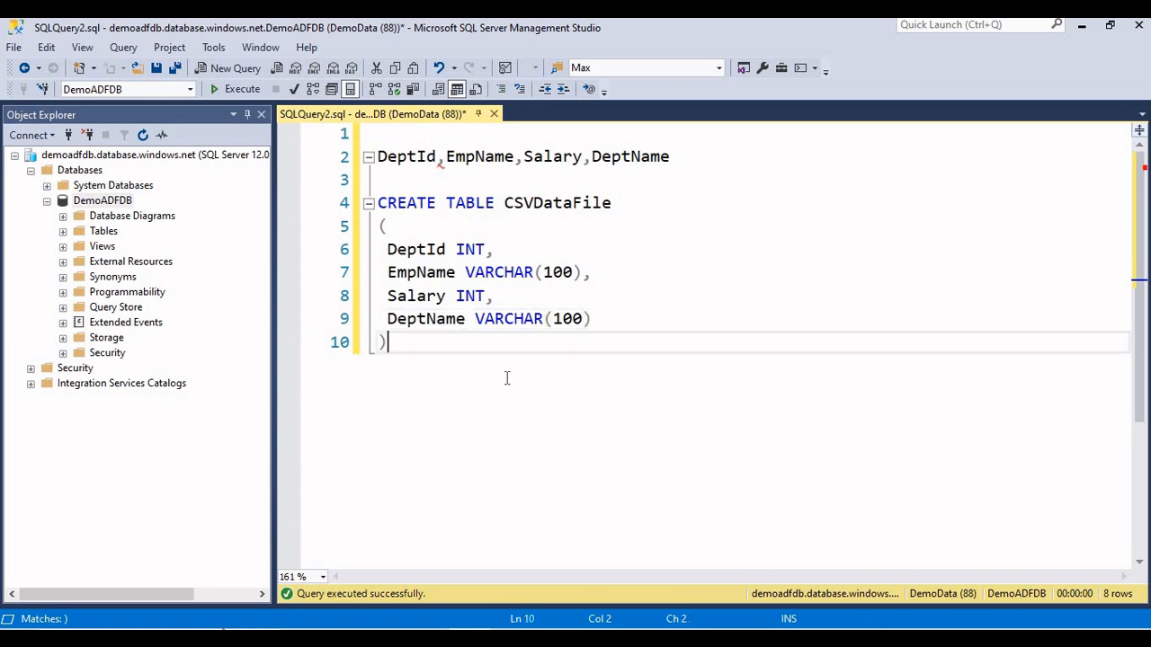
Execute only the CREATE TABLE CSVDataFile statement and hide the results pane.
drag(506, 377, 377, 180)
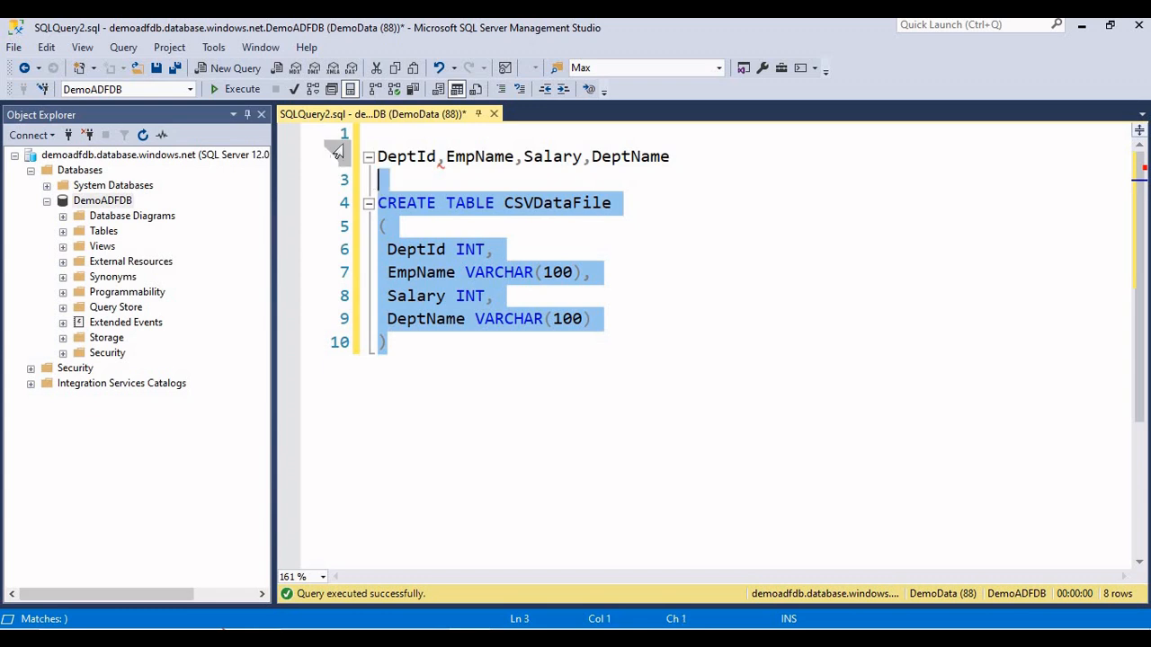
click(261, 89)
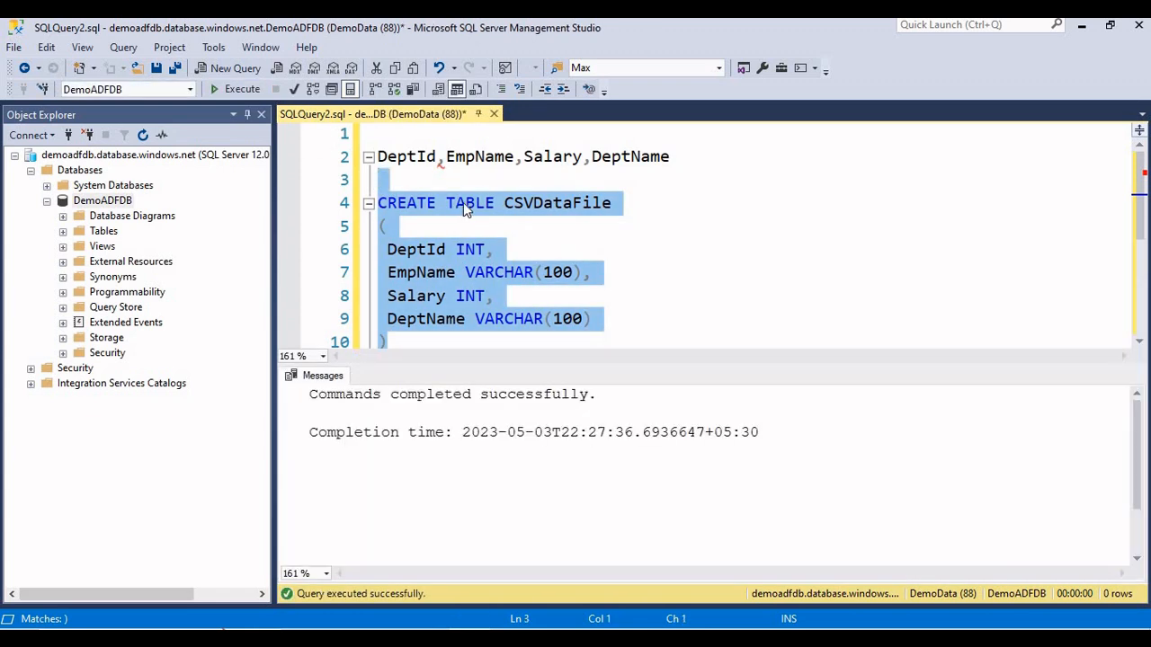
key(ctrl+r)
key(Delete)
click(706, 157)
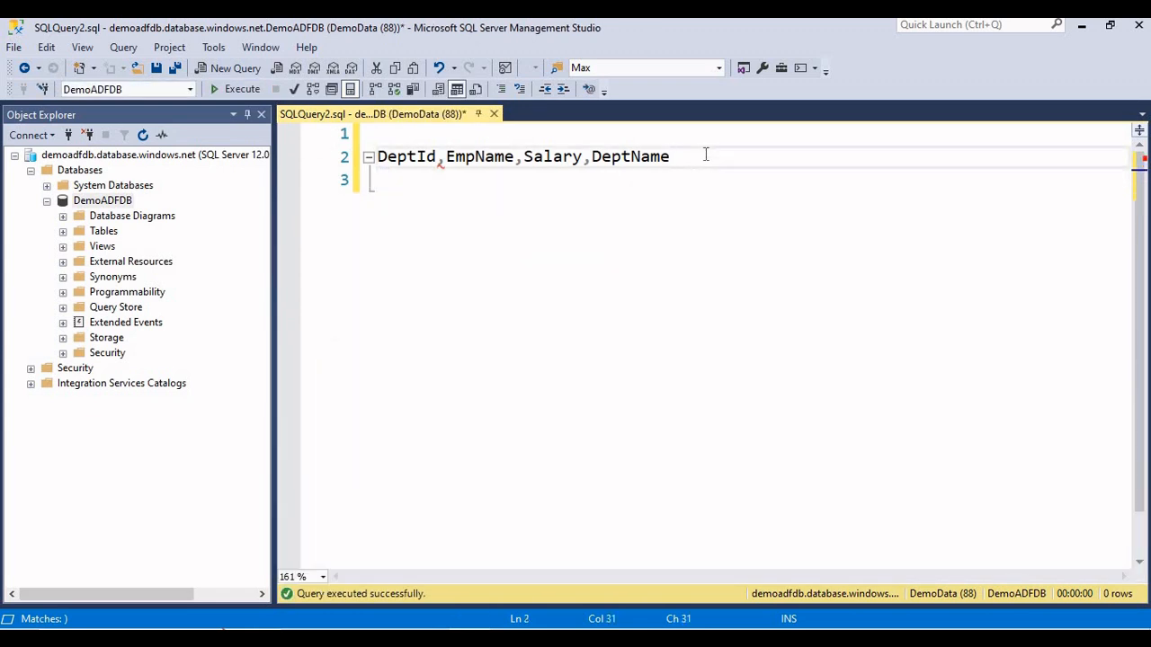
key(ctrl+z)
Delete the line of comma-separated column names above the CREATE TABLE statement.
click(705, 156)
shift+click(699, 133)
key(Delete)
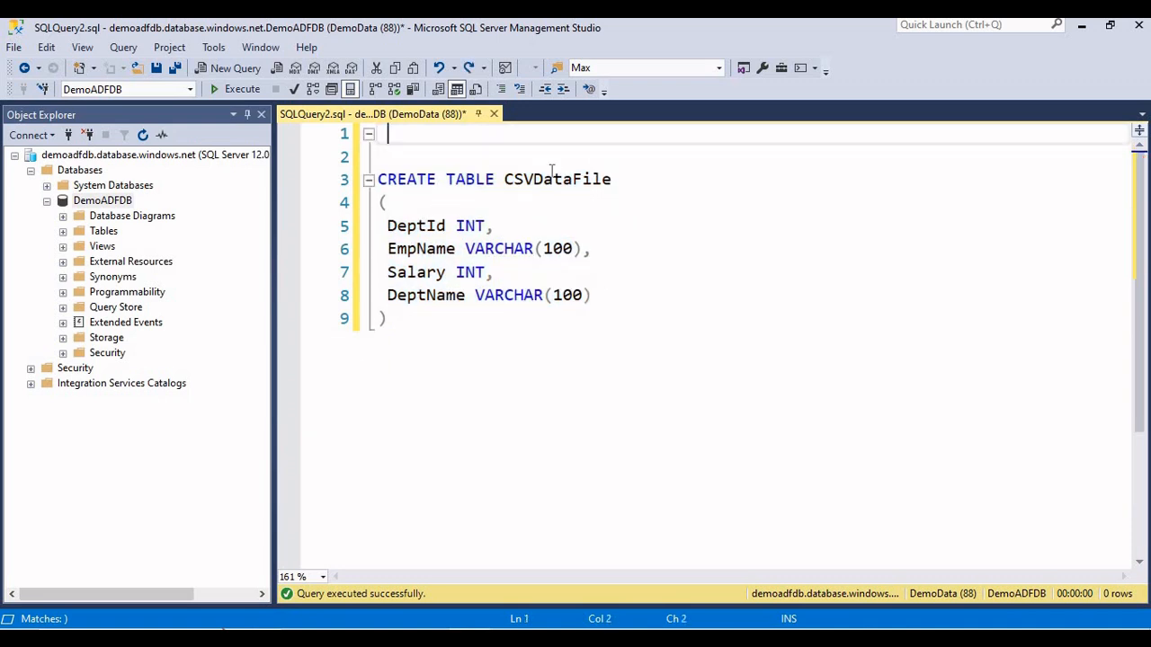
Copy the table name CSVDataFile from the query and enter it as the new dataset's table name in Azure Data Factory.
double_click(554, 179)
key(ctrl+c)
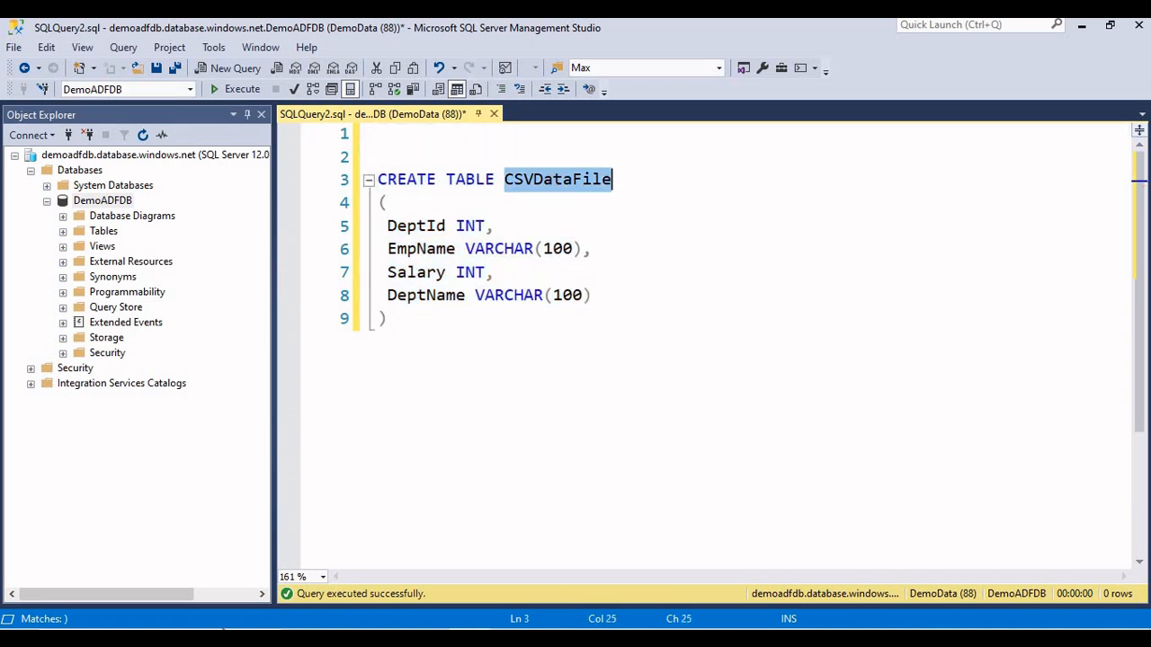
key(alt+Tab)
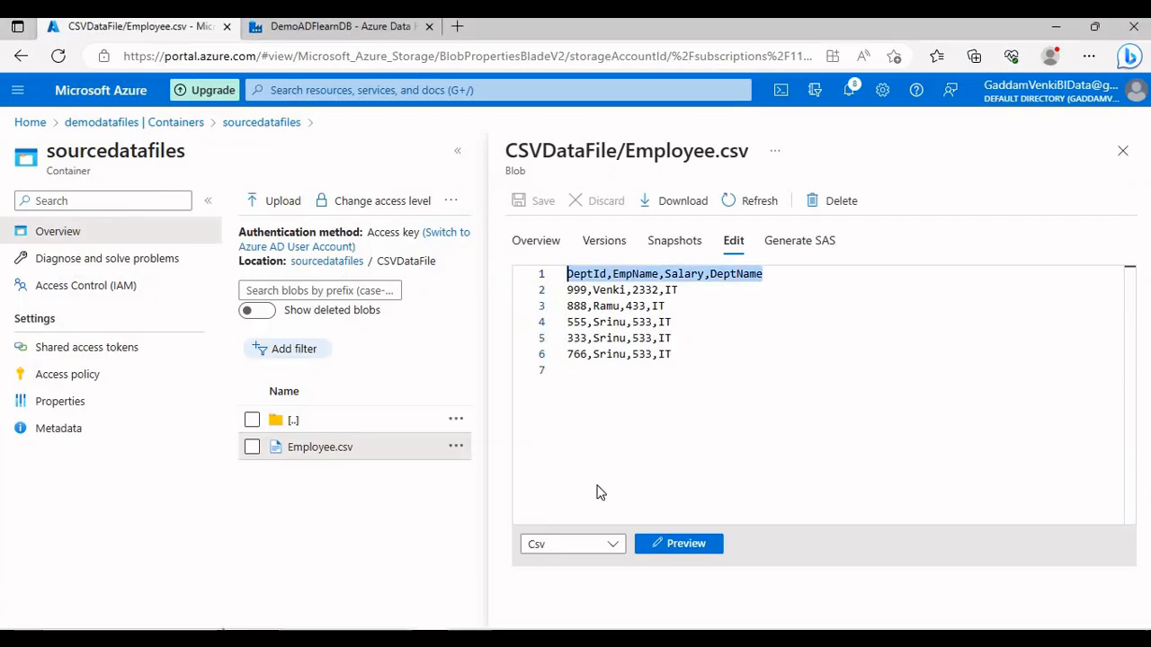
click(392, 26)
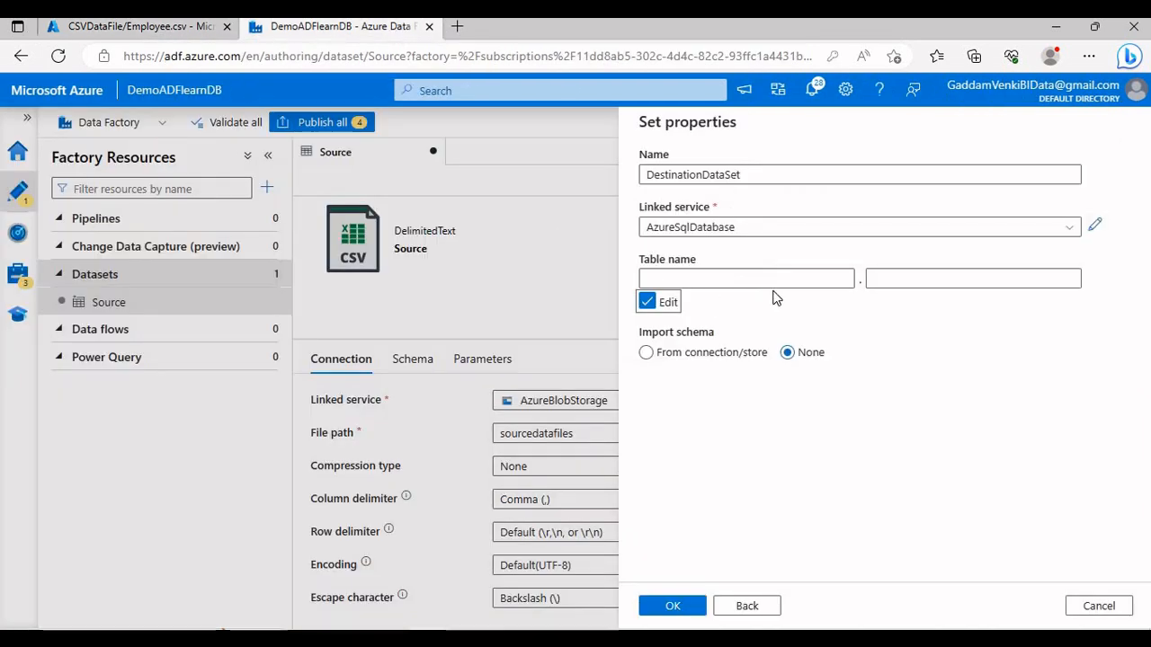
click(886, 276)
key(ctrl+v)
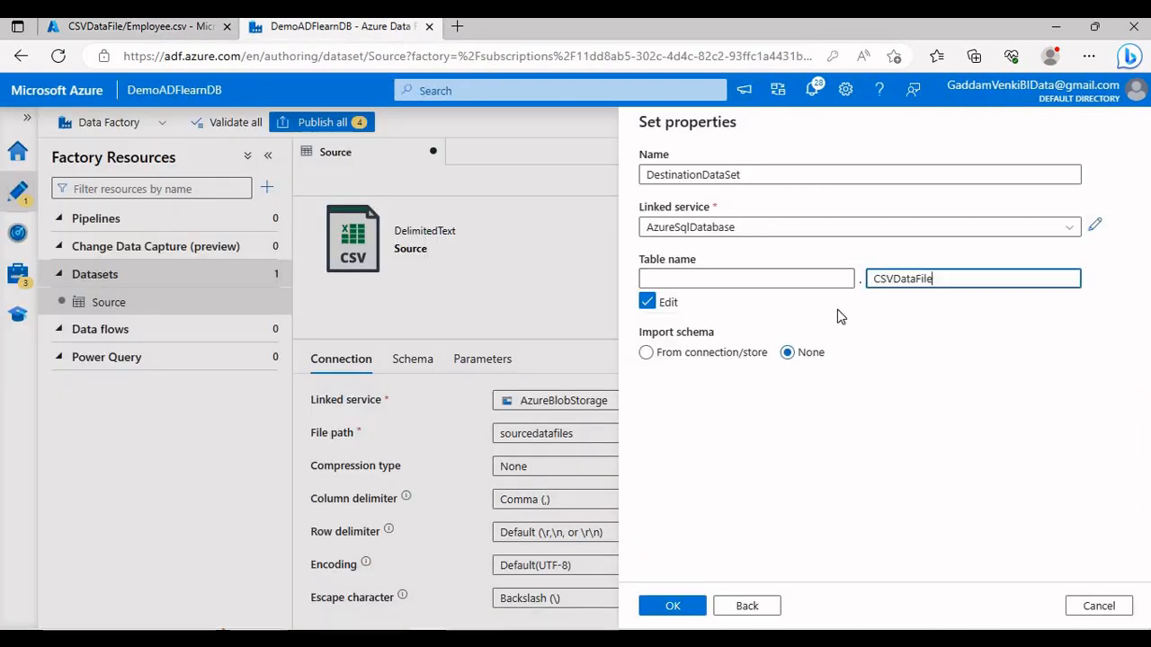
Import the schema from the connection/store, create the DestinationDataSet dataset, and hide its properties pane.
click(689, 353)
click(684, 390)
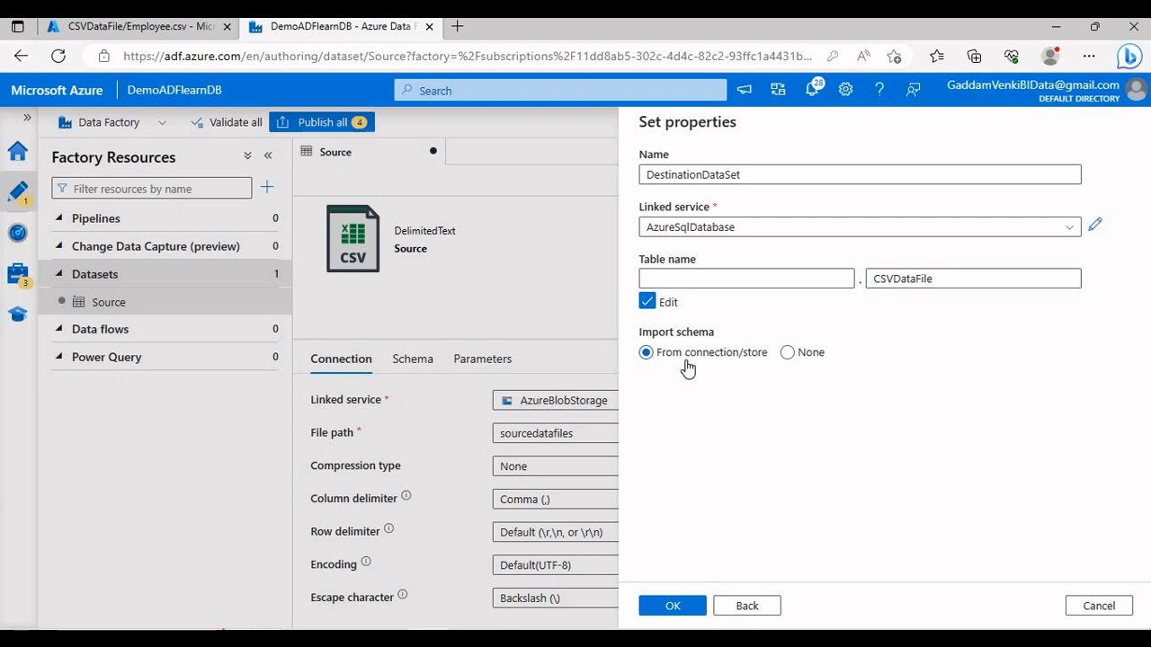
click(669, 607)
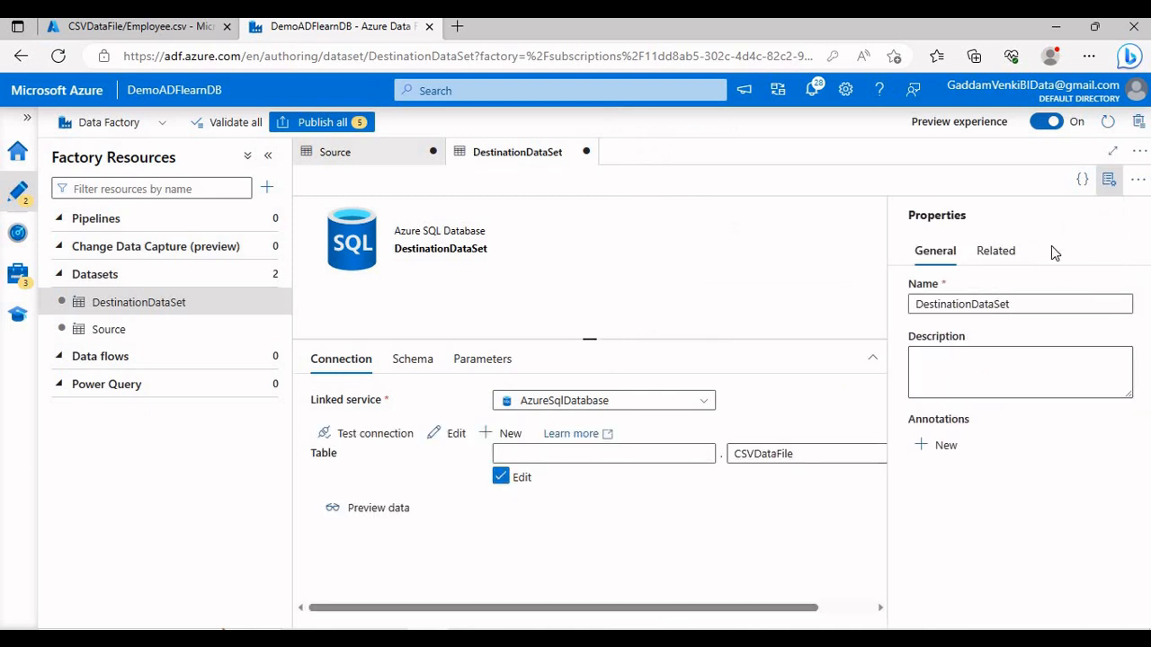
click(1109, 180)
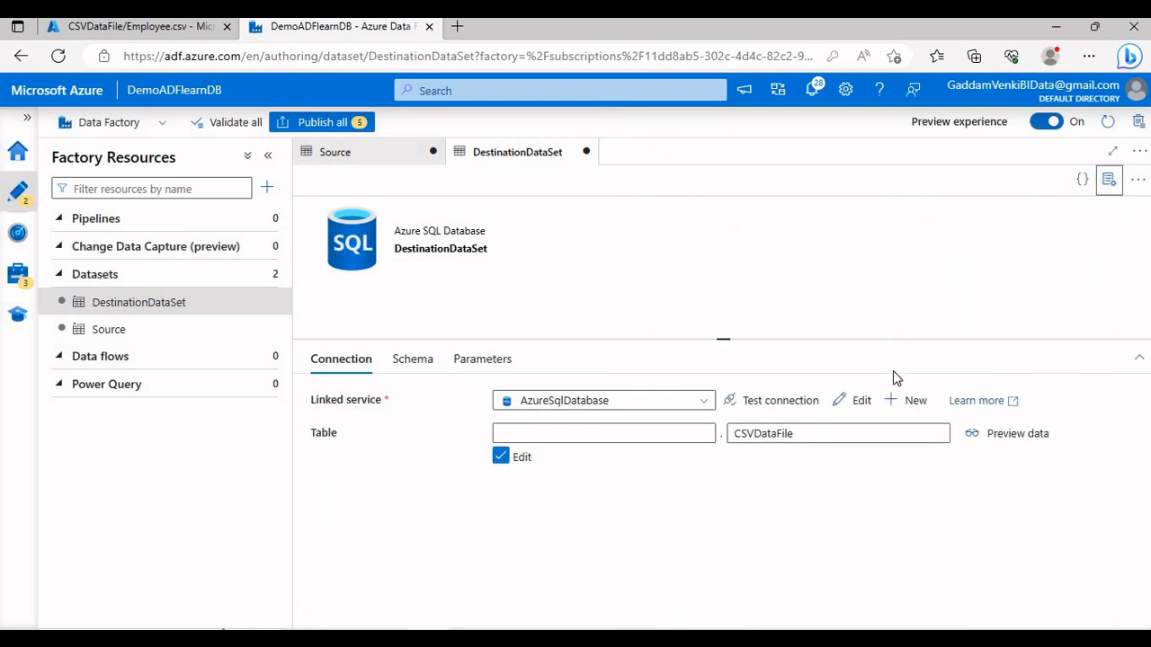
Preview the data of the Source dataset and of DestinationDataSet, closing each preview.
click(356, 155)
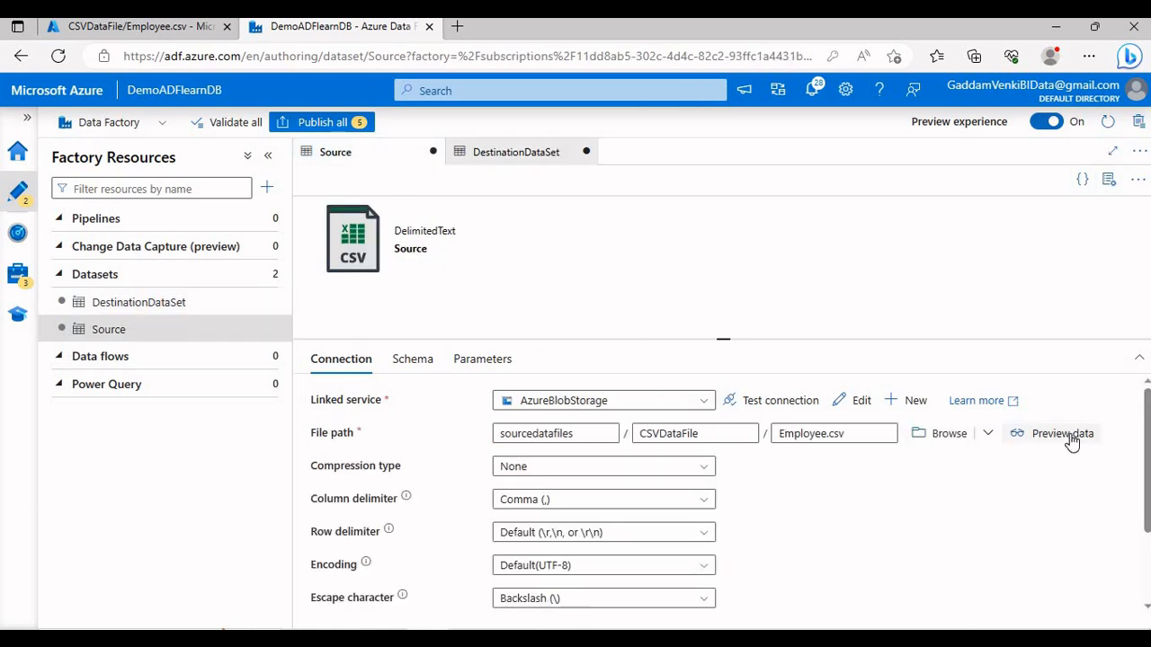
click(1040, 435)
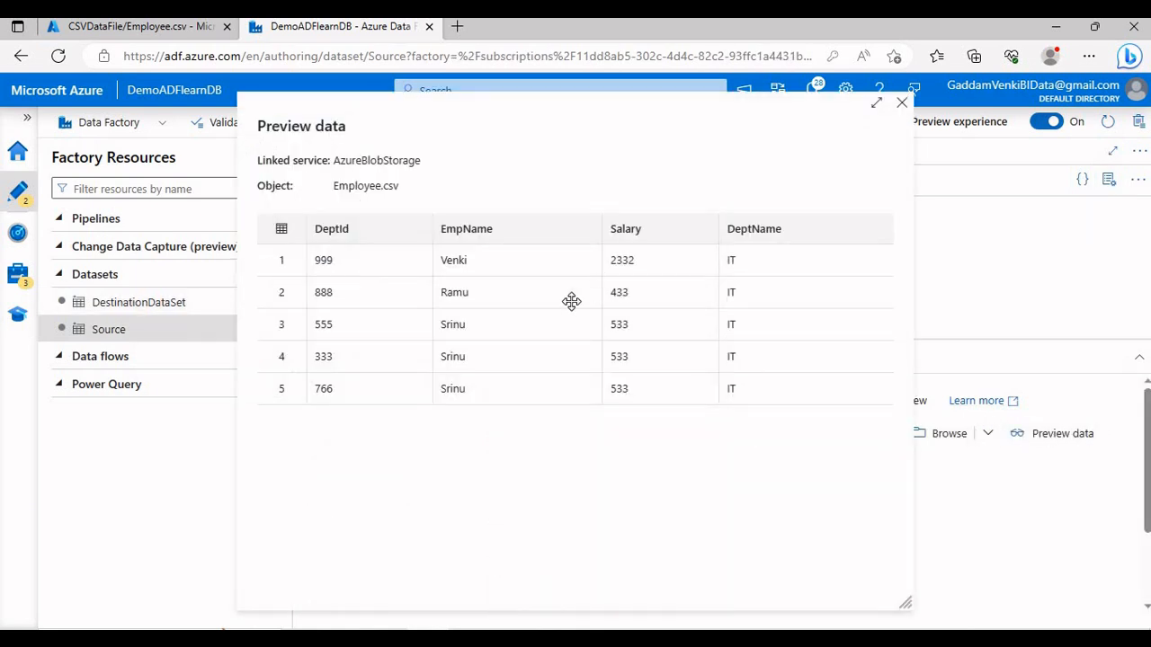
click(903, 104)
click(503, 160)
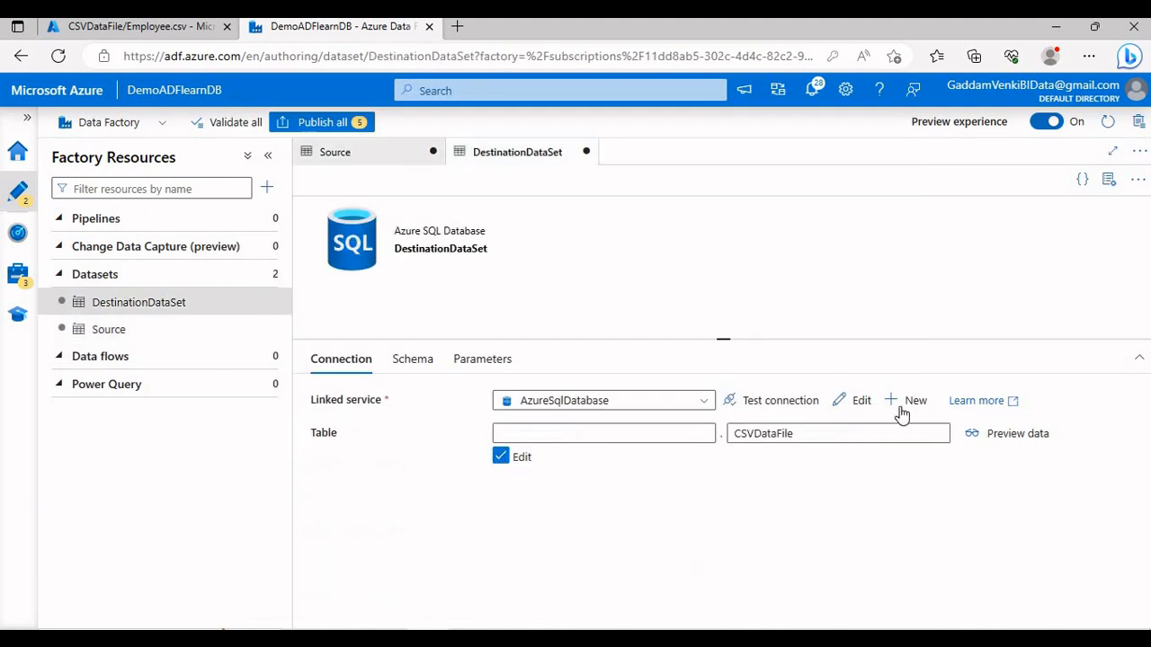
click(1023, 443)
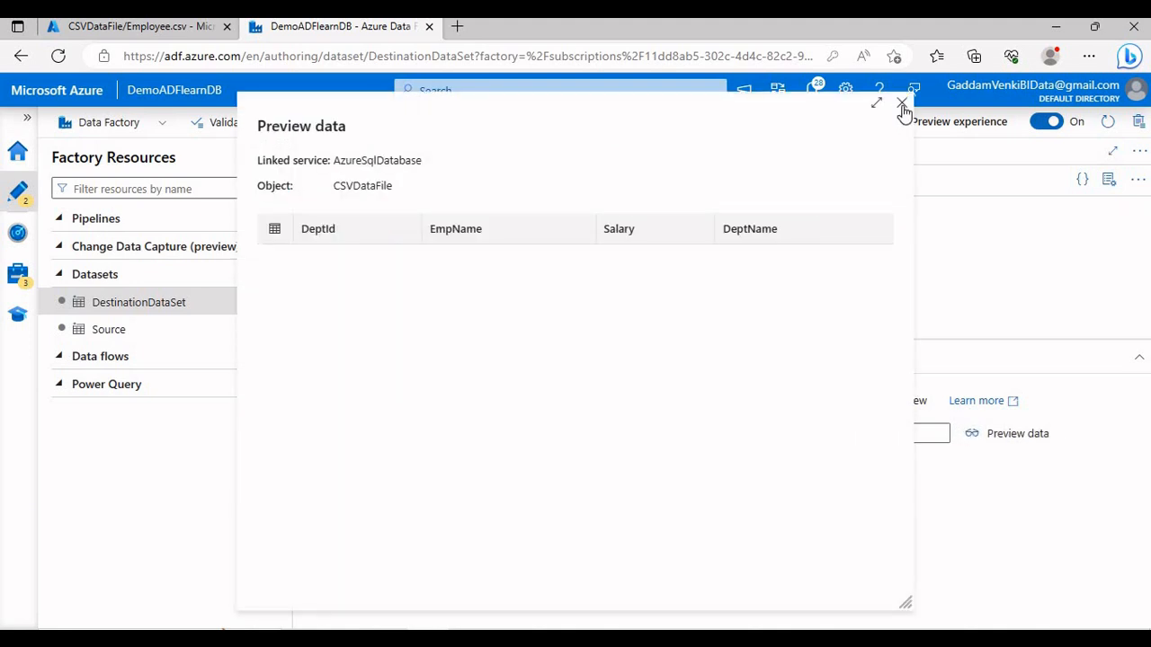
click(902, 105)
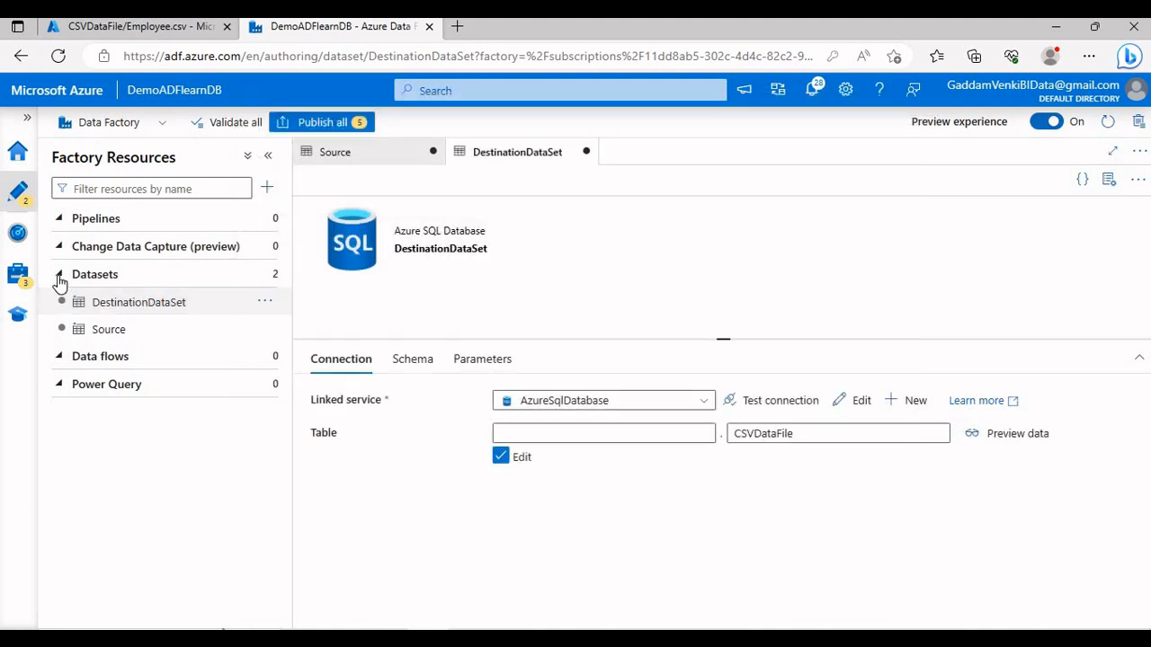
Create a new pipeline containing a Copy data activity, and collapse the properties and factory resources panes.
click(264, 217)
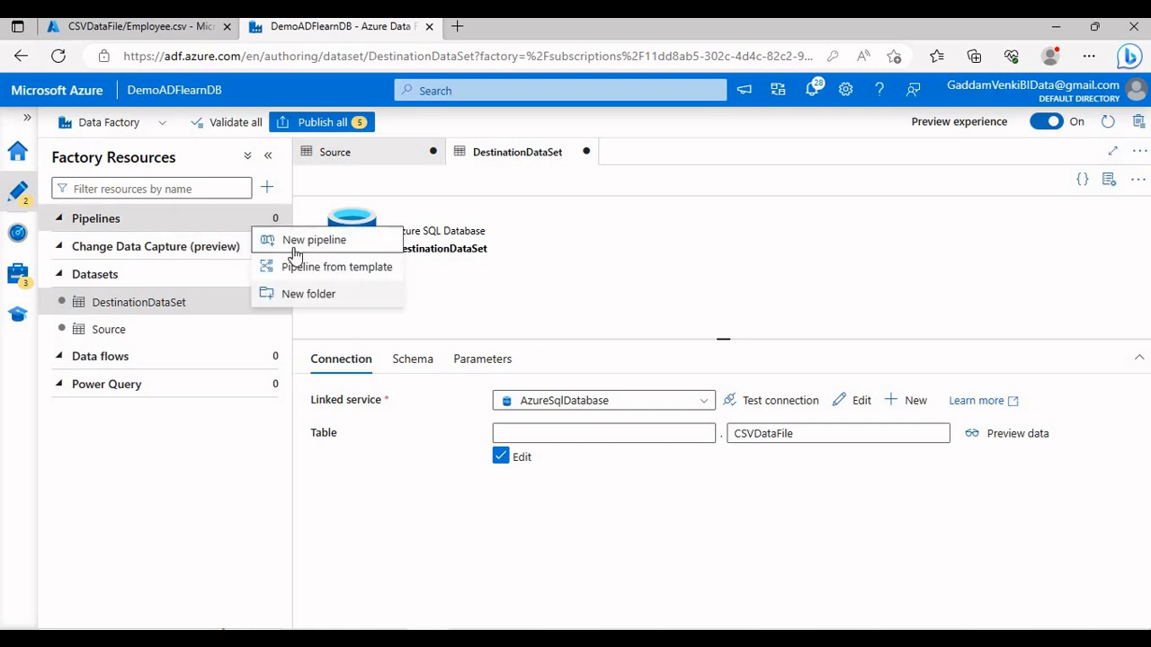
click(312, 240)
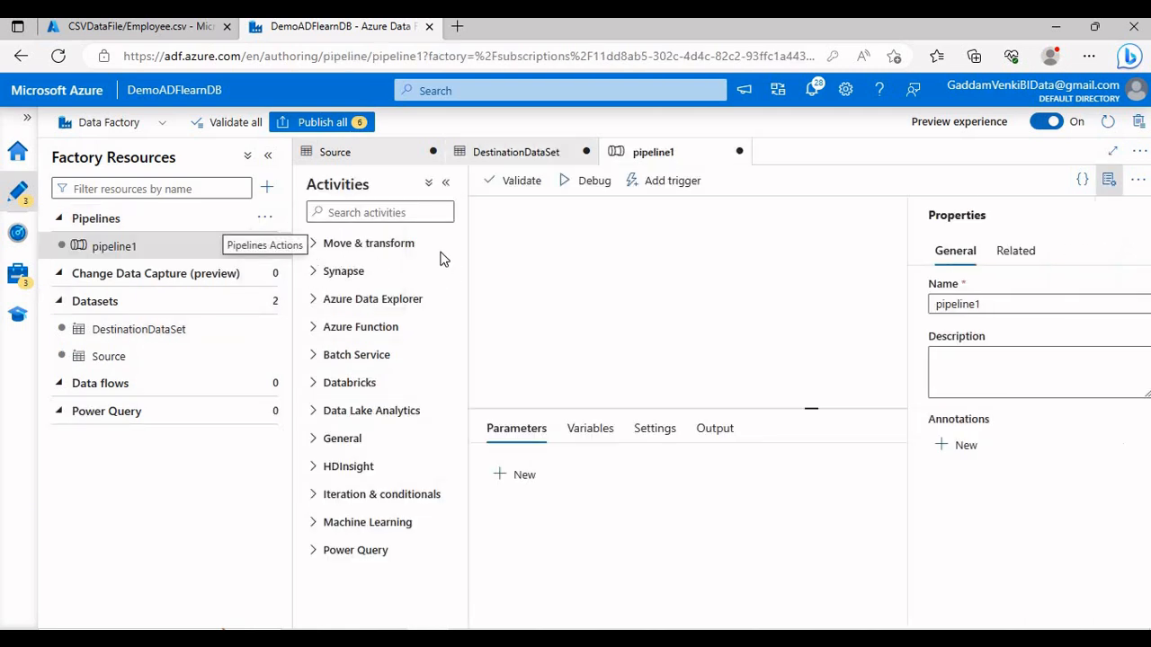
click(347, 243)
drag(336, 274, 676, 267)
click(1109, 182)
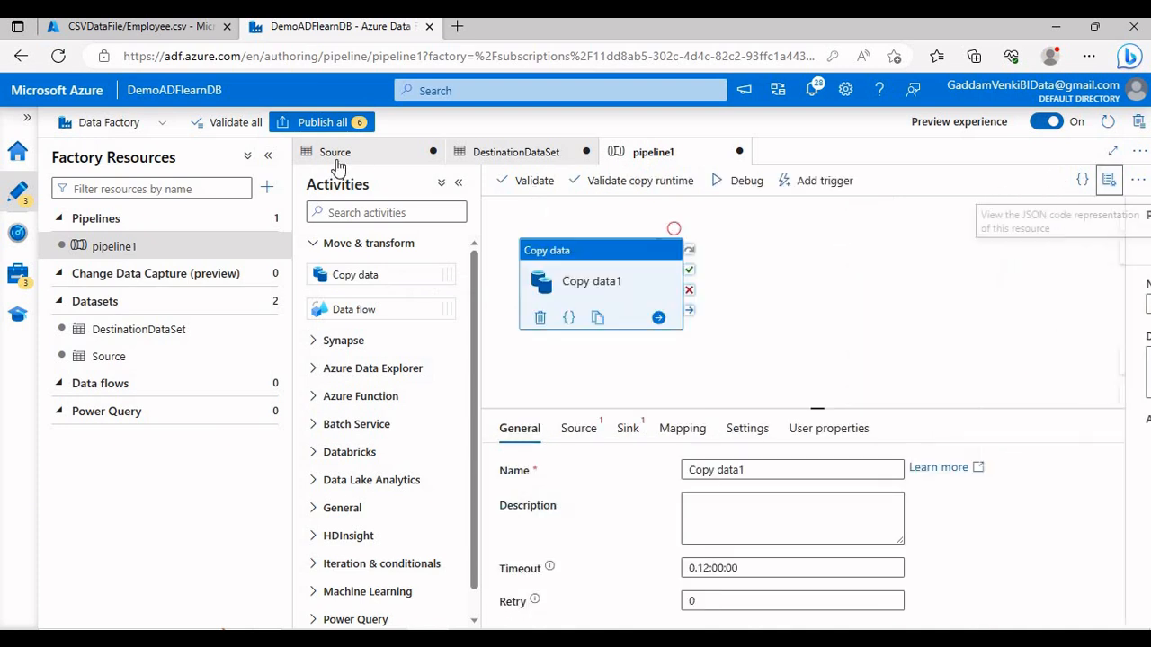
click(270, 159)
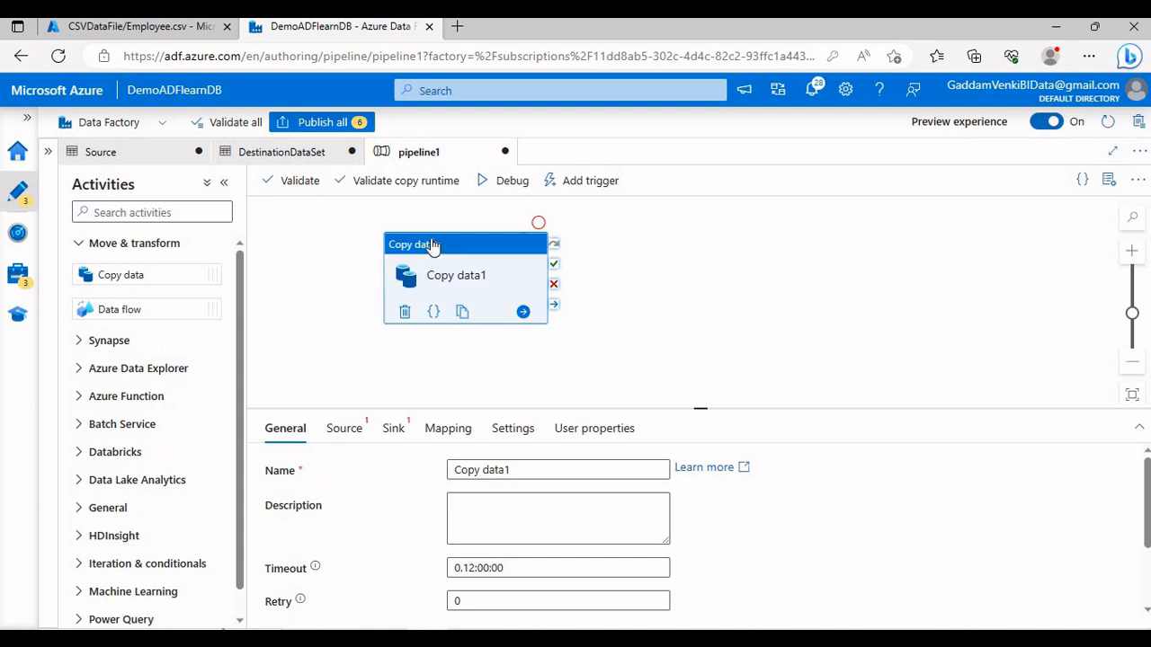
Rename the Copy data activity as Copy Data From CSV To DB.
drag(519, 468, 416, 456)
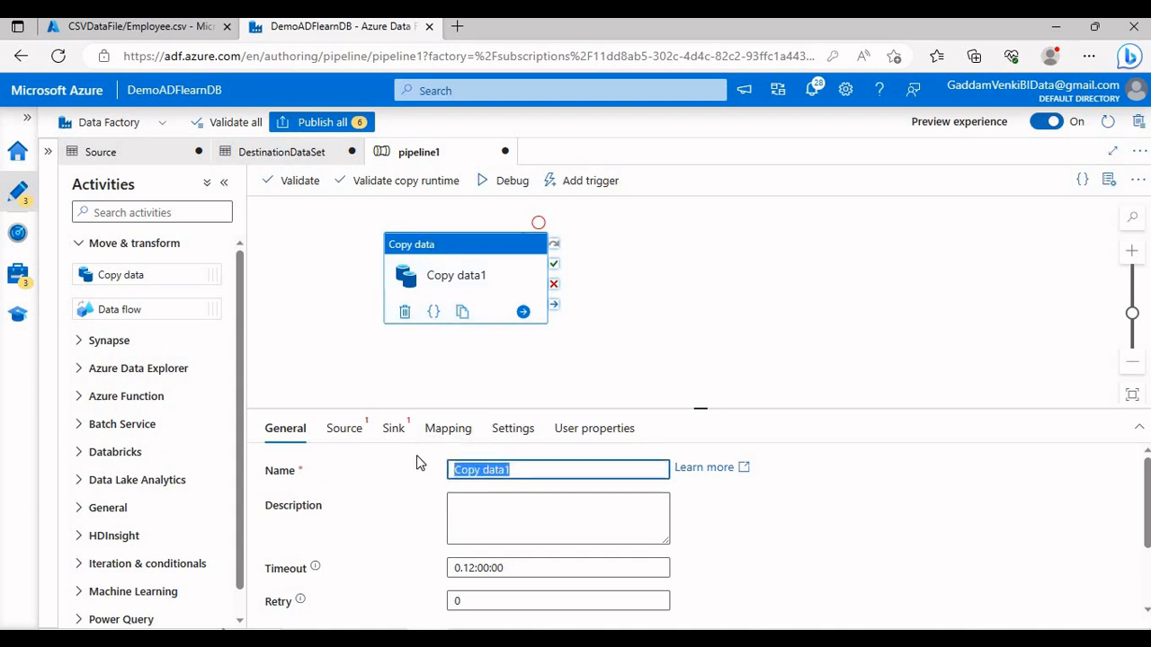
text(Copy)
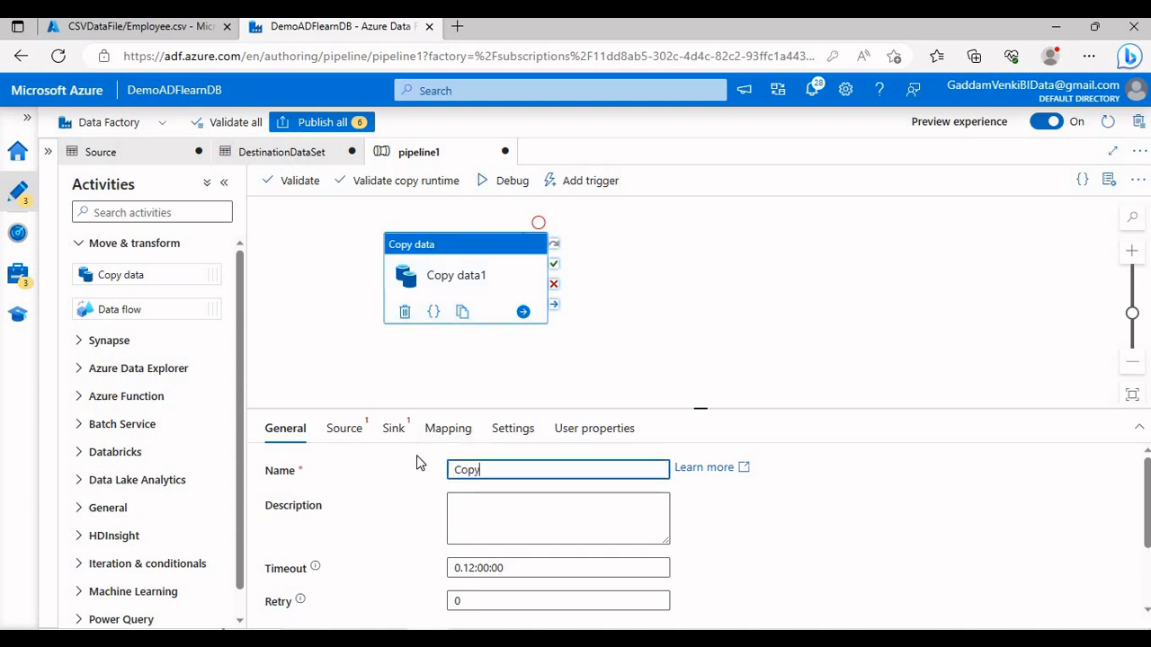
text( Data FROm)
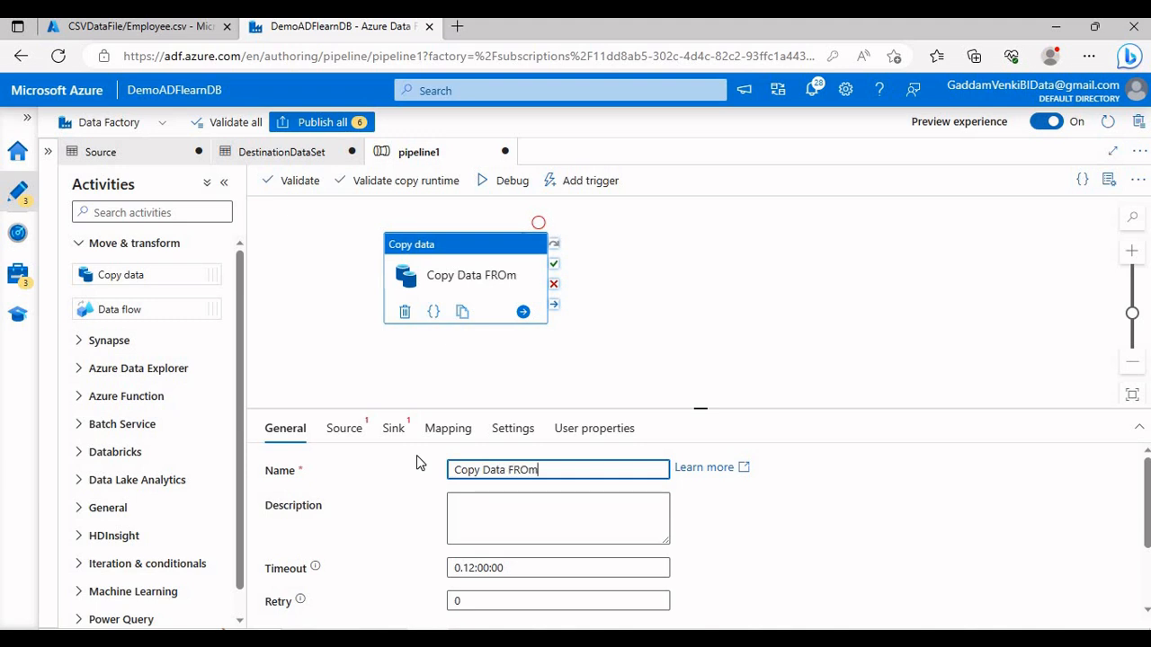
key(BackSpace)
key(BackSpace)
key(BackSpace)
text(rom CSV To DB)
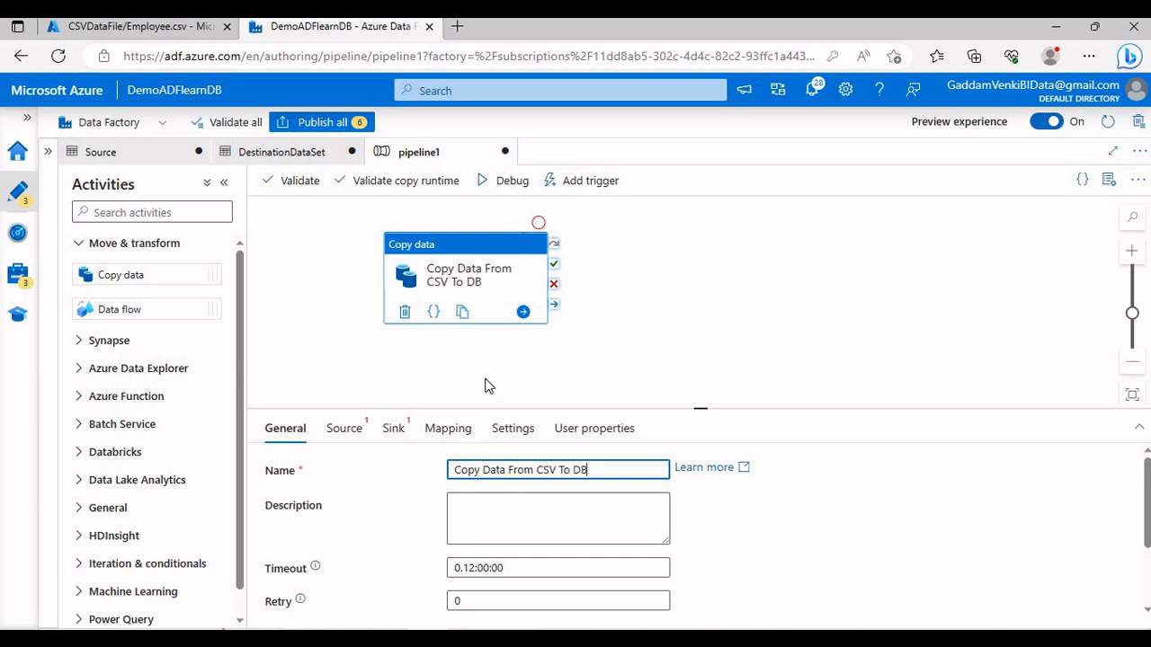
click(494, 367)
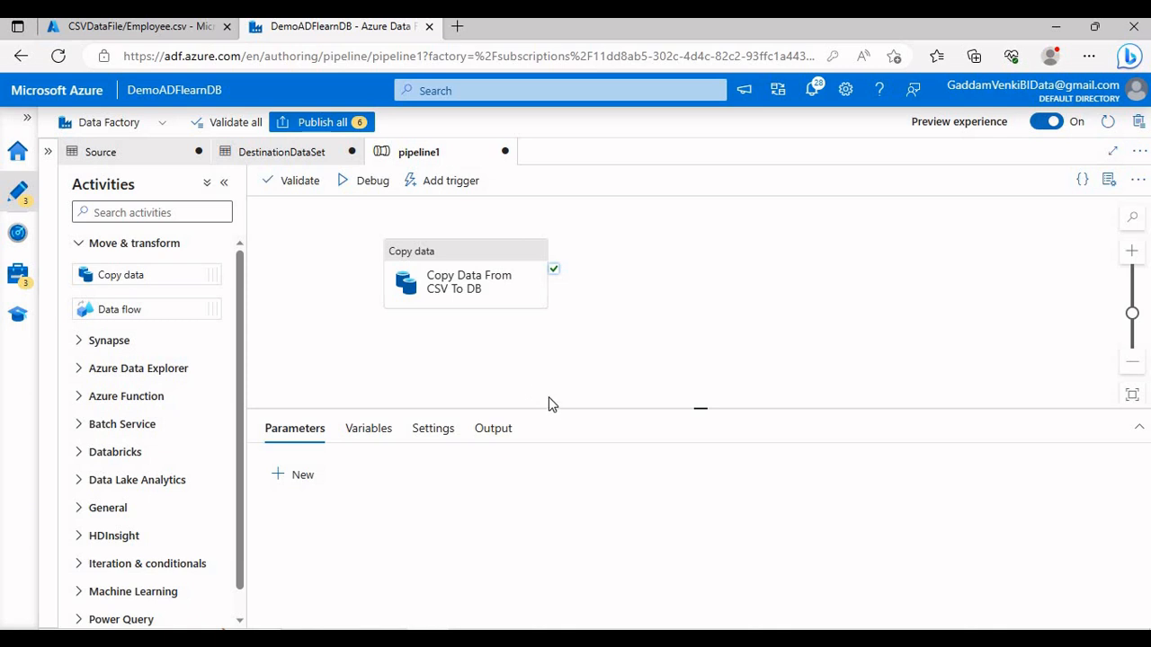
Set the copy activity's source dataset to Source and its sink dataset to DestinationDataSet, and review both configurations.
click(473, 288)
click(344, 428)
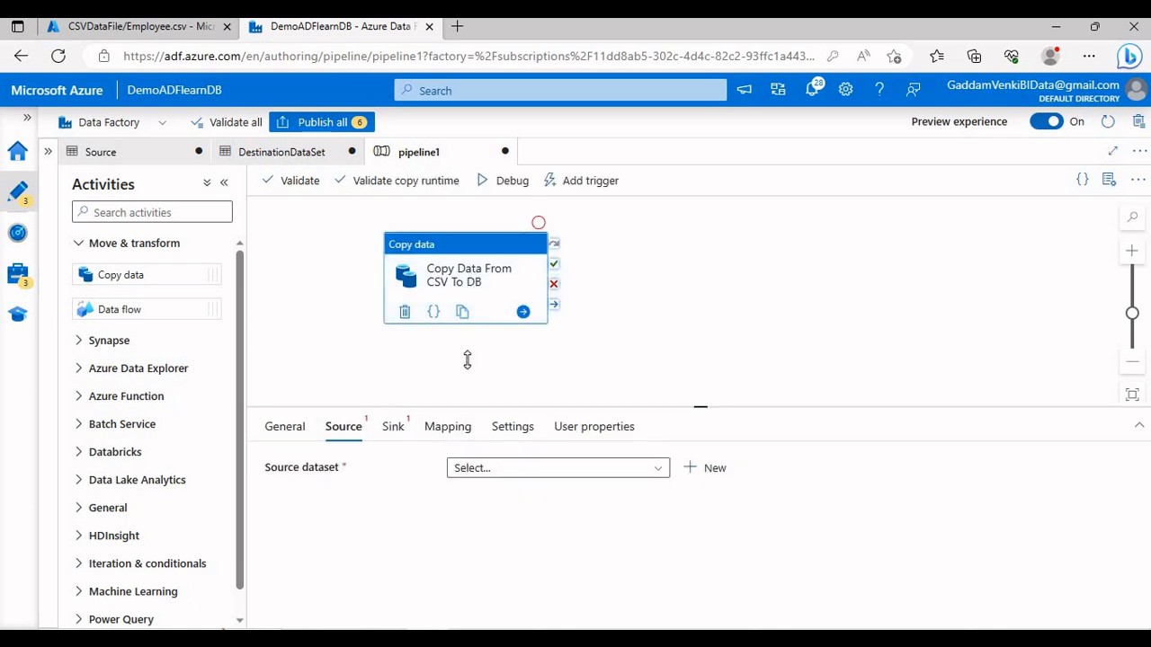
click(478, 418)
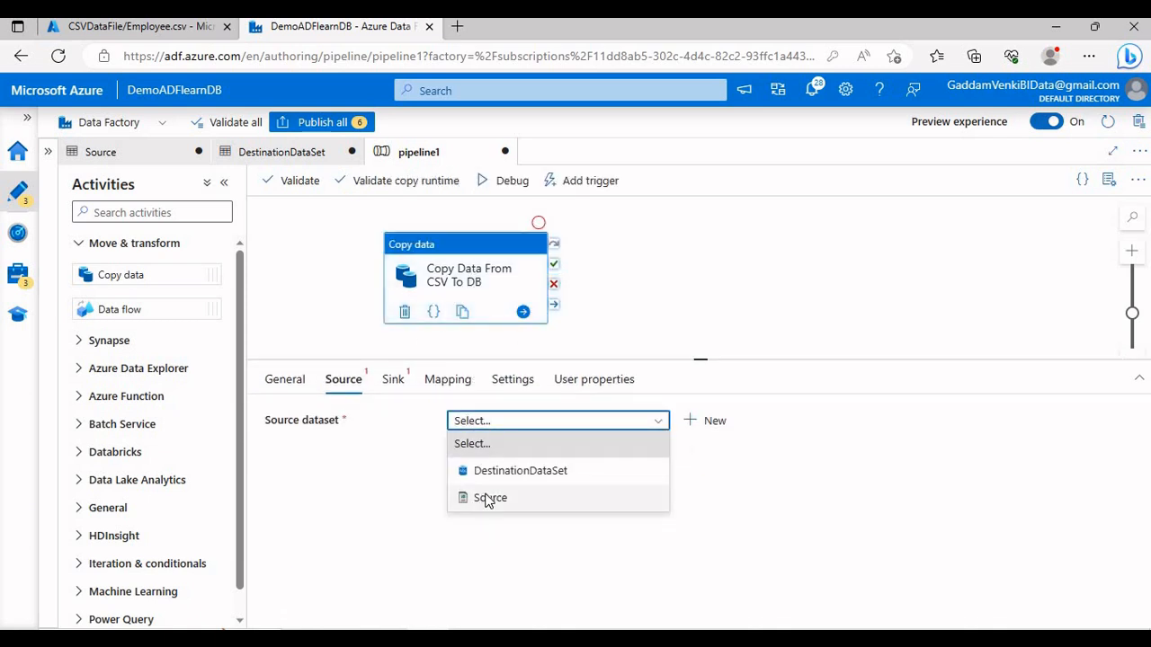
click(488, 499)
click(393, 378)
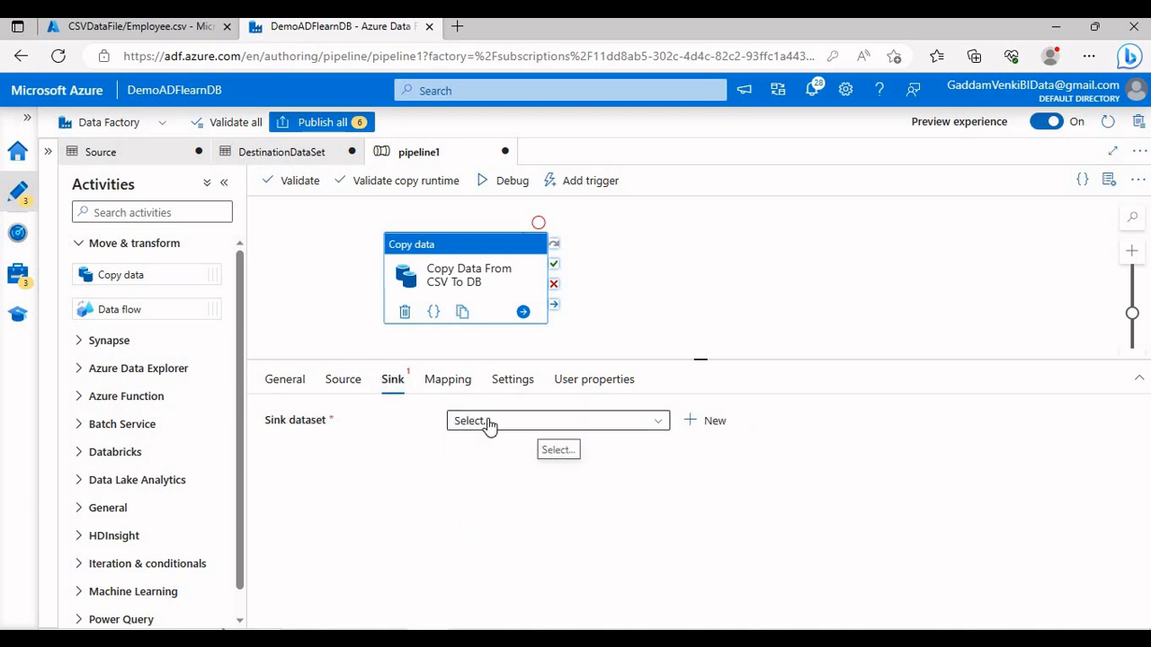
click(490, 424)
click(490, 470)
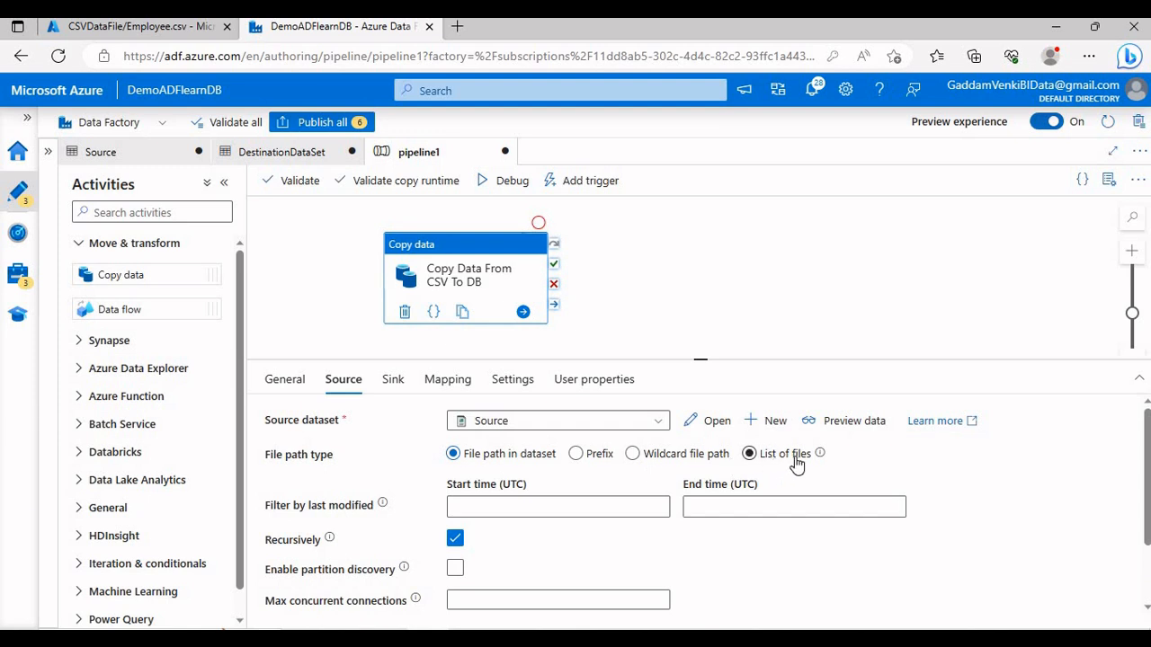
scroll(567, 504, down, 1)
scroll(567, 503, up, 1)
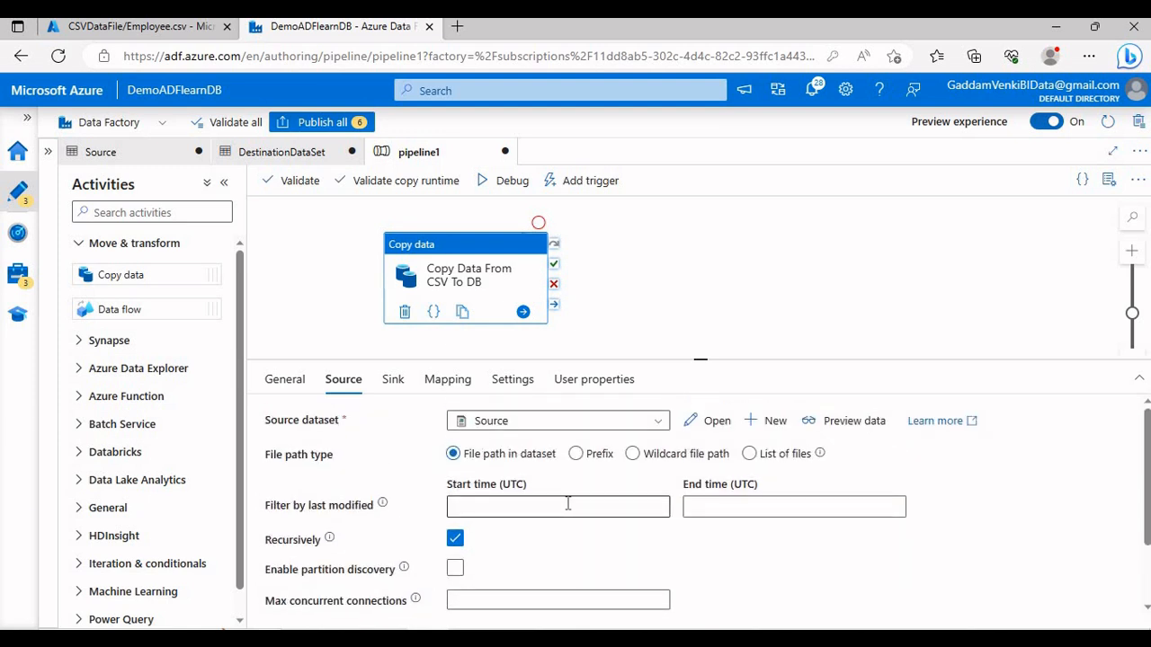
click(386, 382)
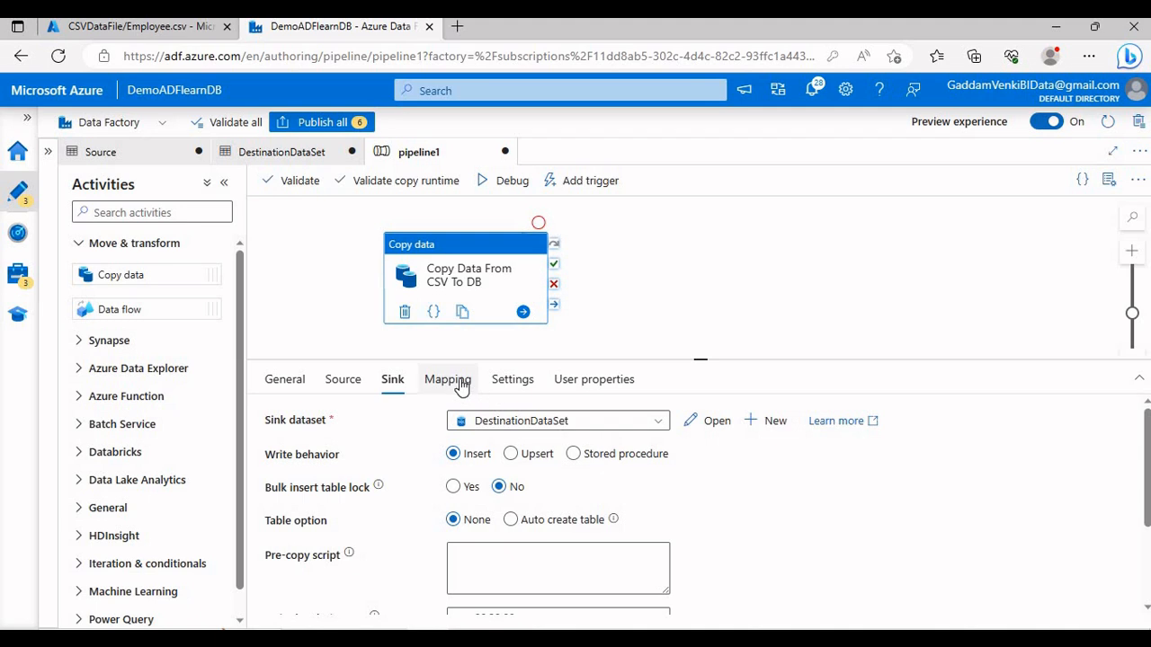
Import the schemas into the copy activity's column mapping and set the maximum data integration unit to 2.
click(428, 385)
click(318, 448)
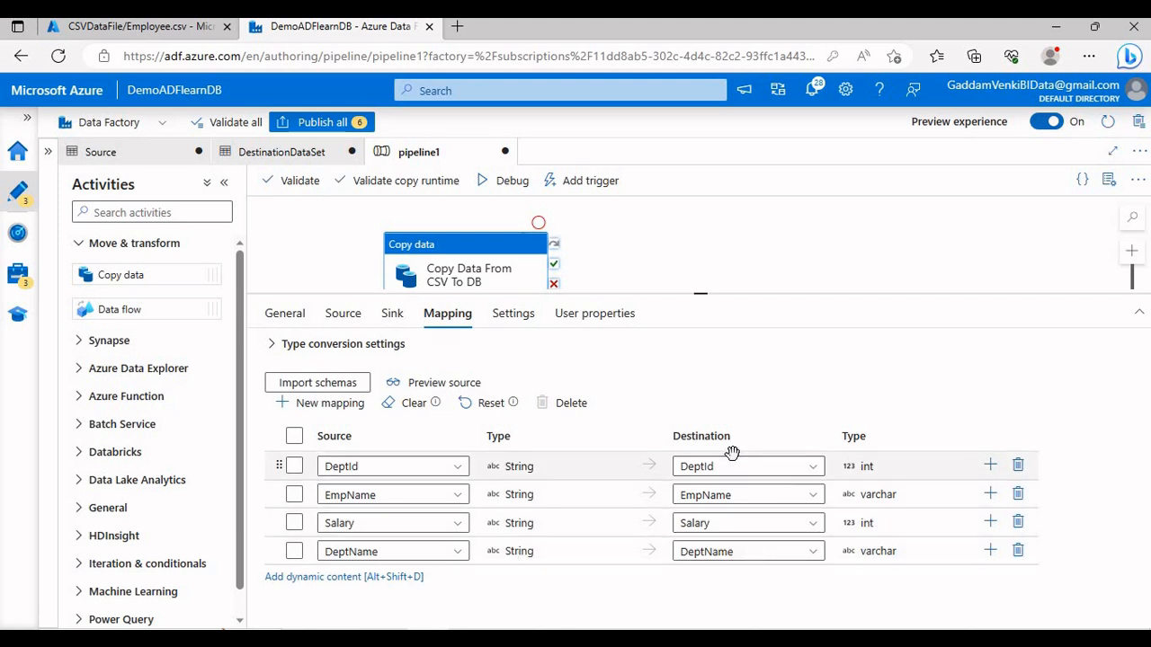
click(517, 327)
click(485, 376)
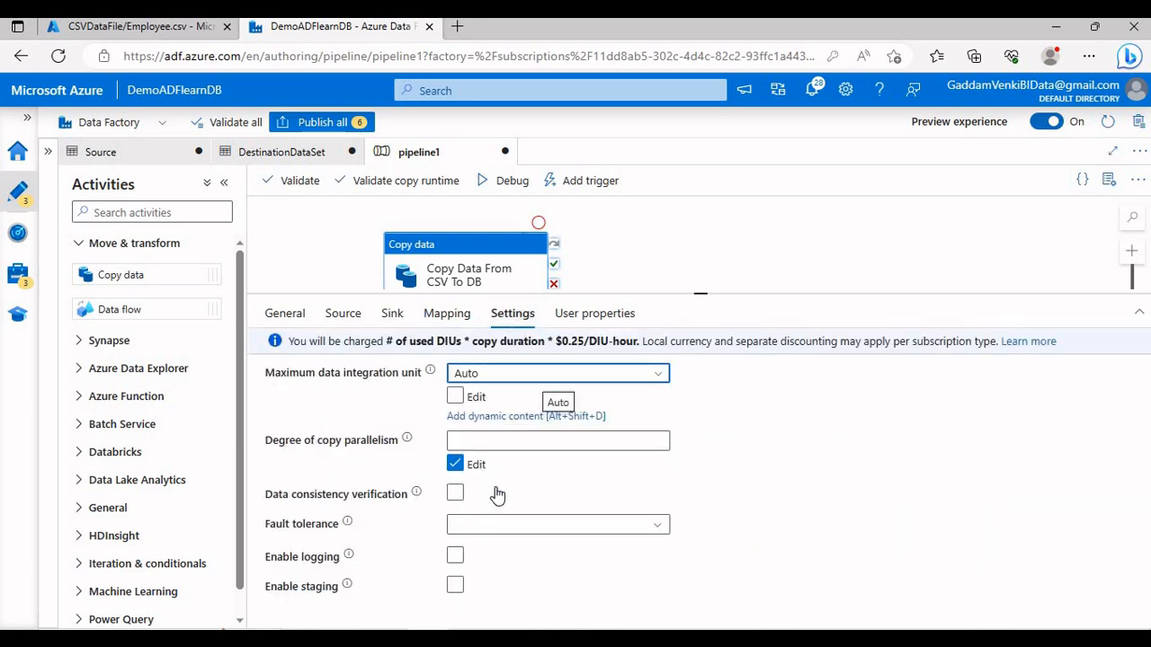
click(522, 454)
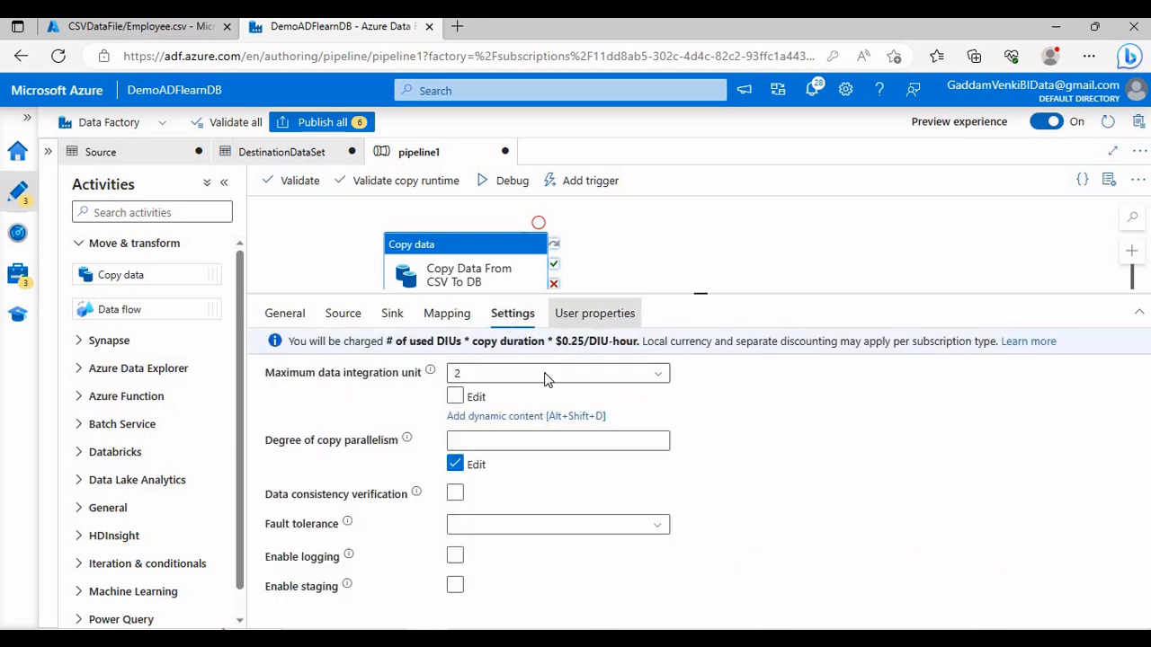
Auto-generate the copy activity's user properties and shrink the configuration pane to reveal the whole activity.
click(588, 313)
click(409, 368)
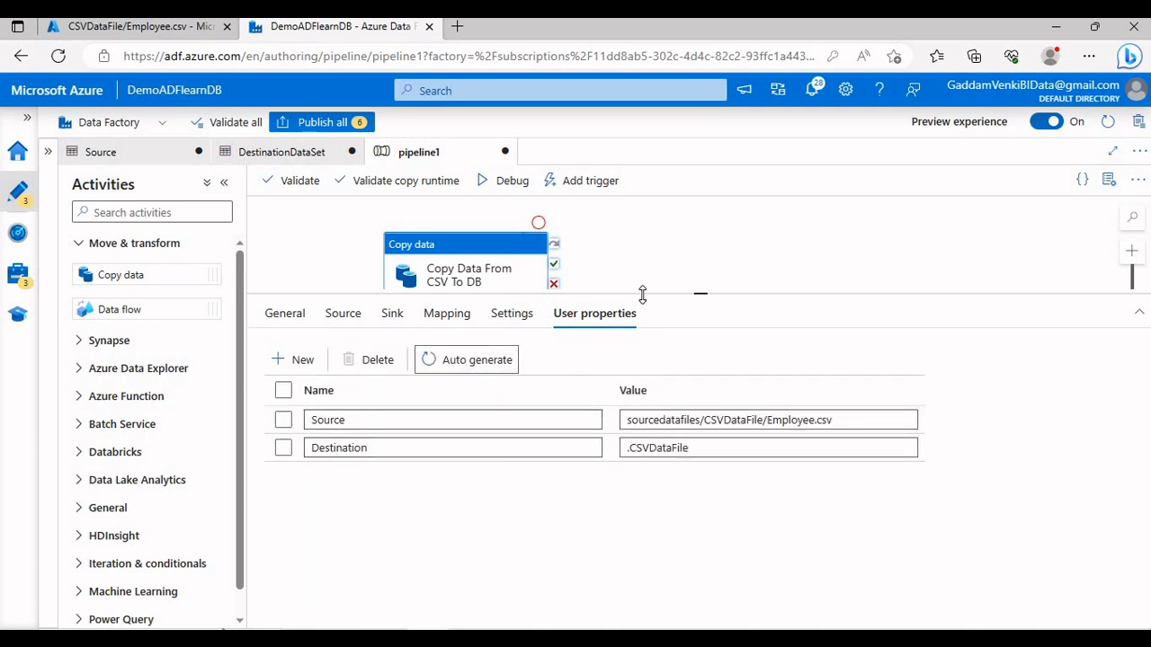
drag(700, 293, 699, 379)
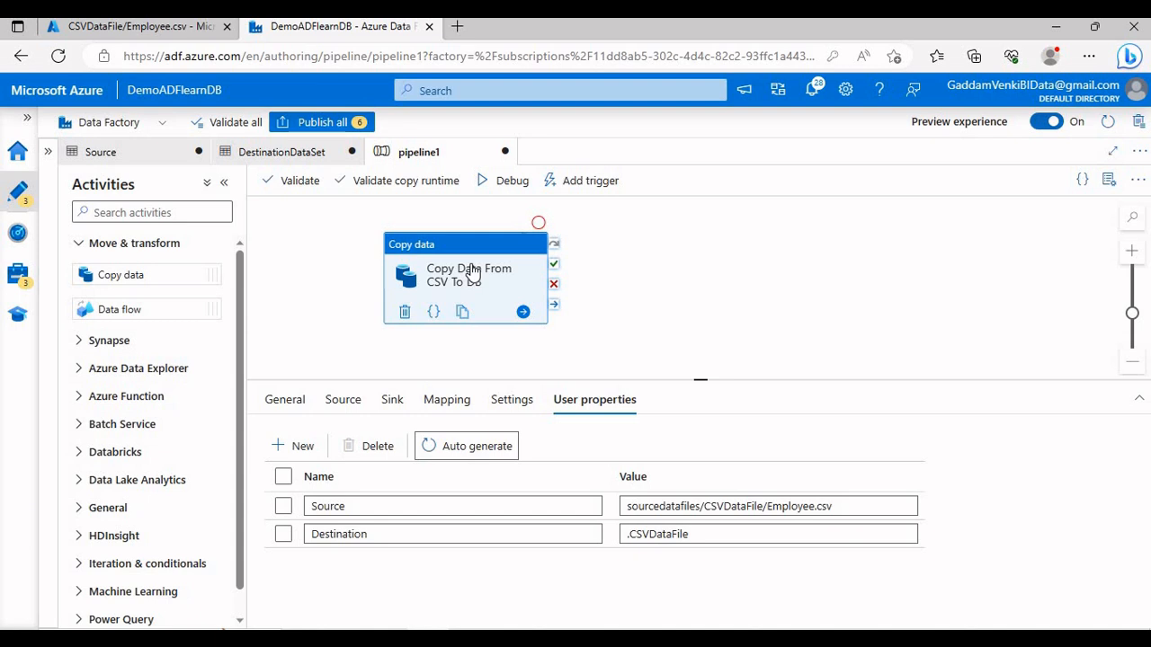
Validate pipeline1 and start a debug run, enlarging the pane that lists the run's output.
click(307, 184)
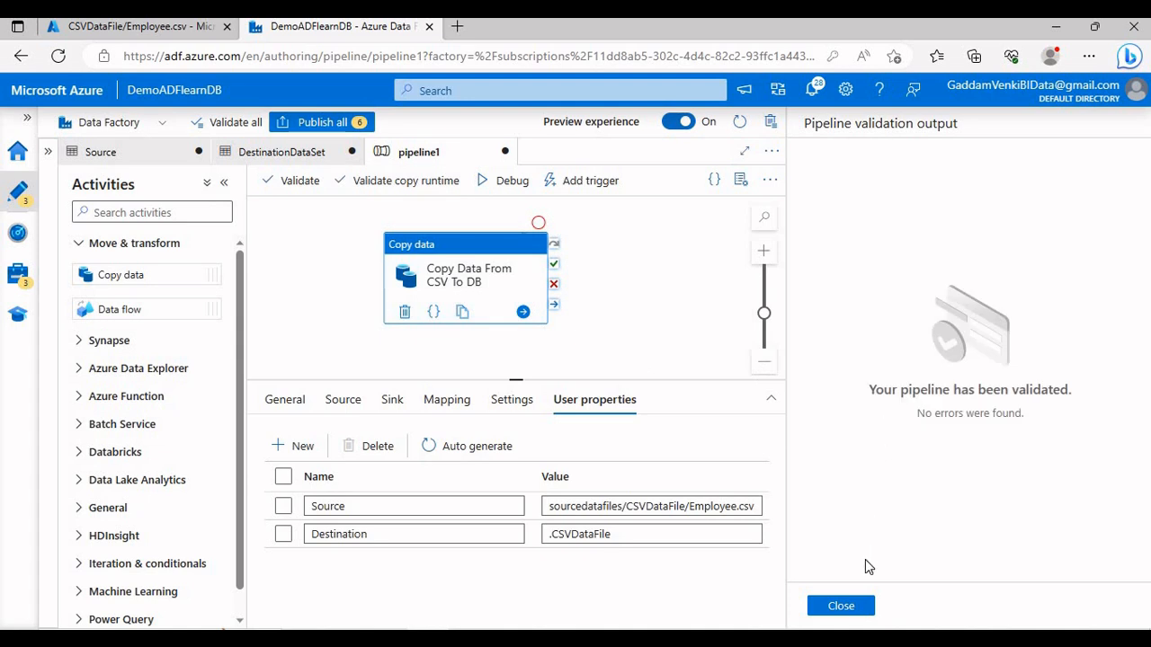
click(846, 606)
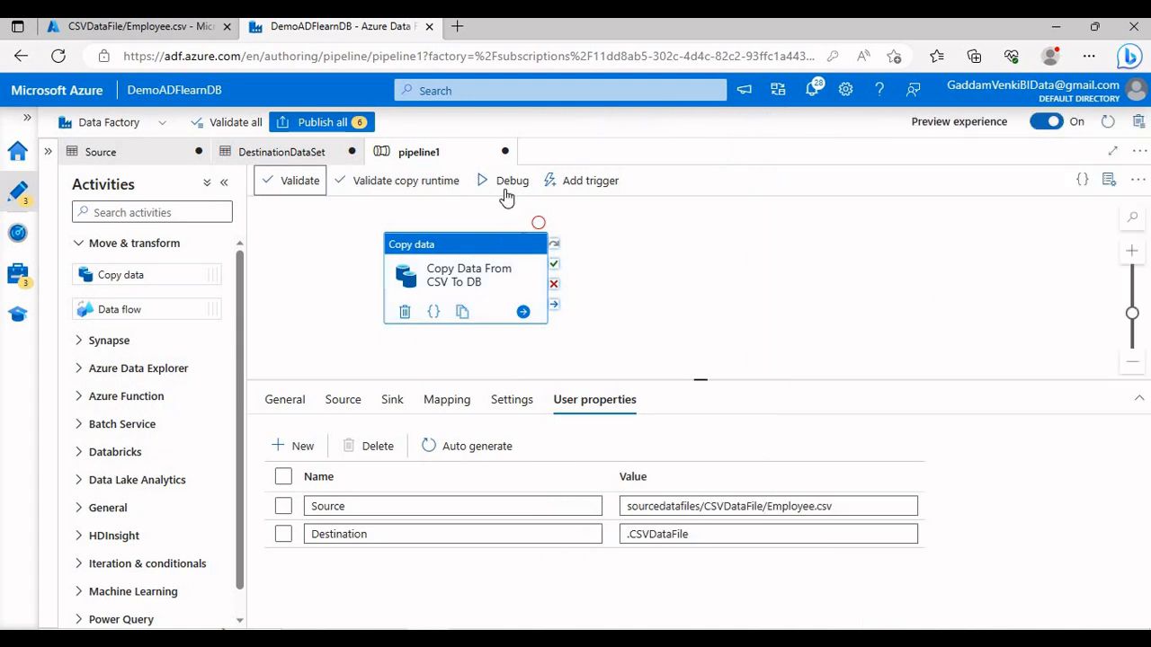
click(509, 181)
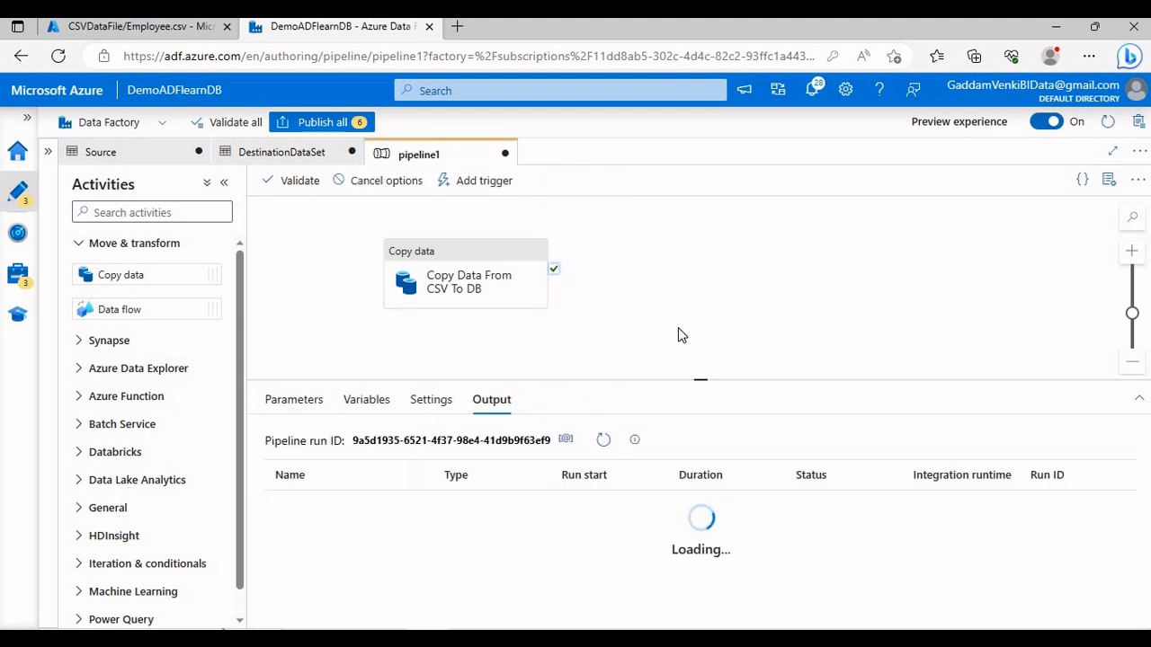
drag(701, 388, 700, 326)
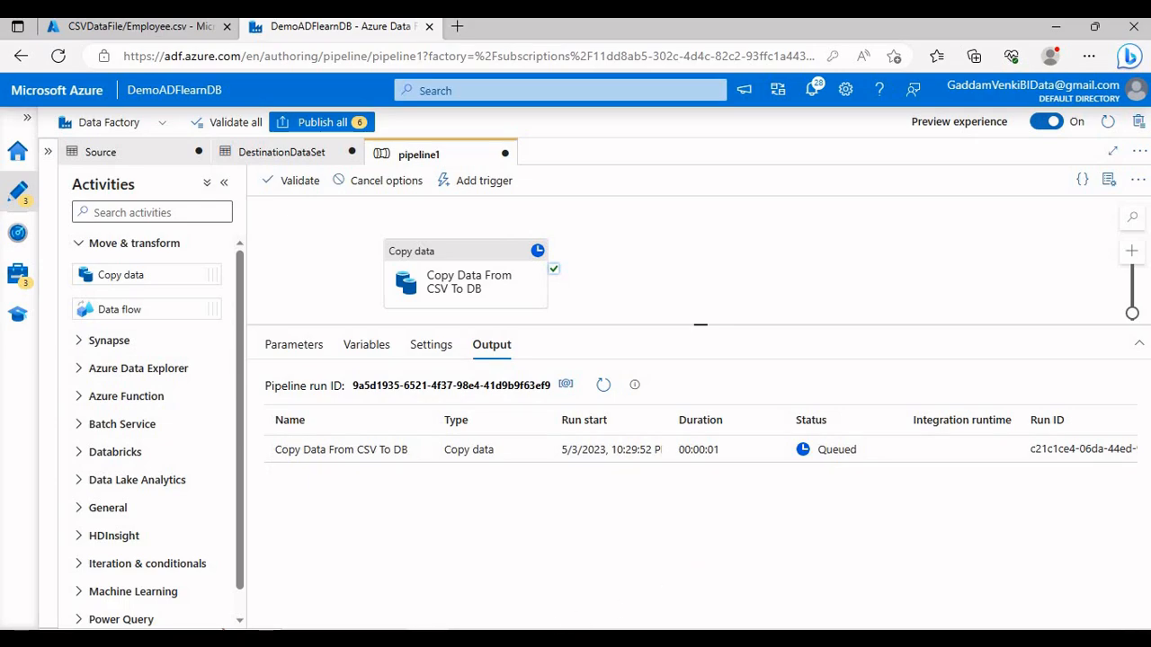
Switch to SQL Server Management Studio, add the query SELECT * FROM CSVDataFile below the table script, and execute only that query.
click(360, 639)
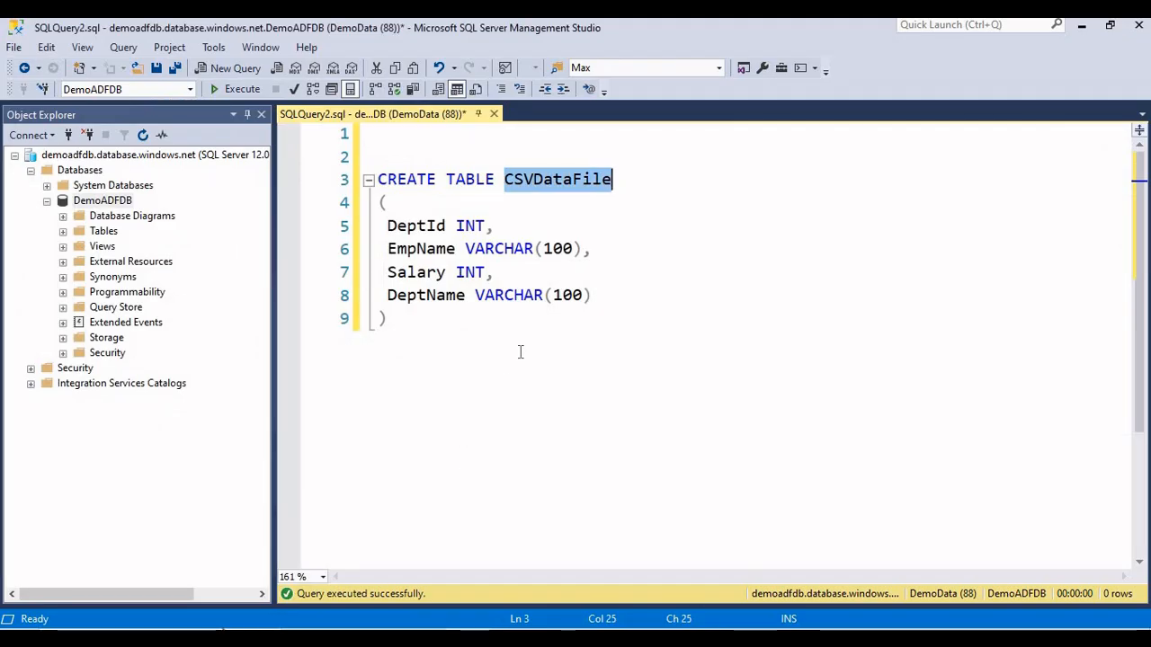
click(495, 365)
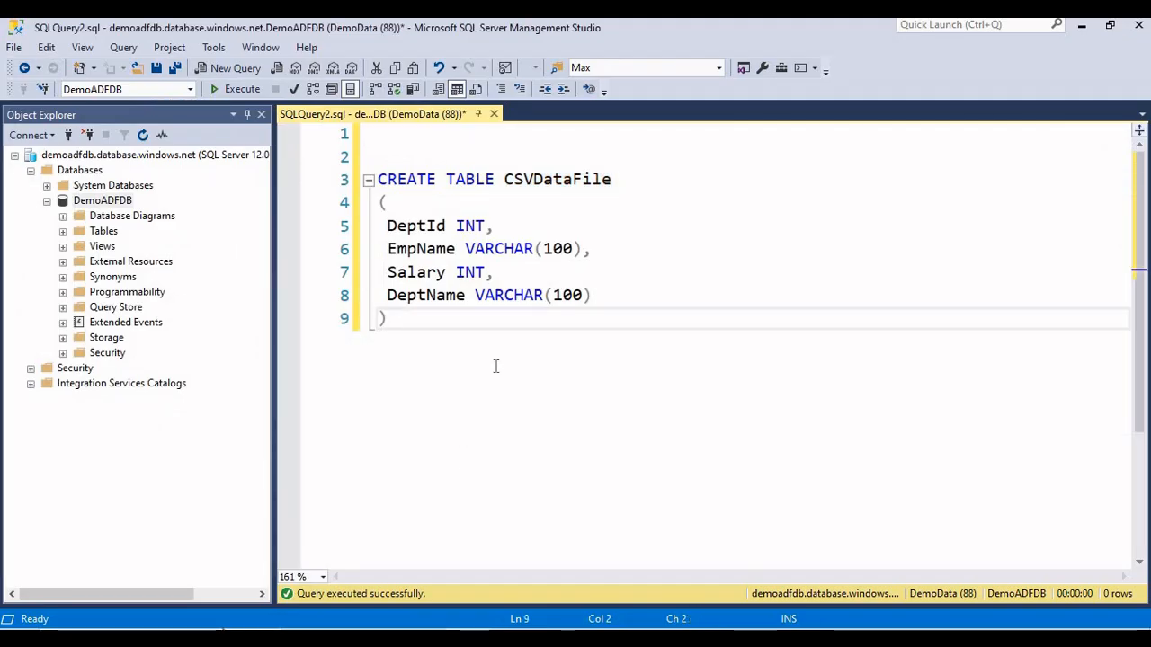
key(Return)
key(Return)
text(SE)
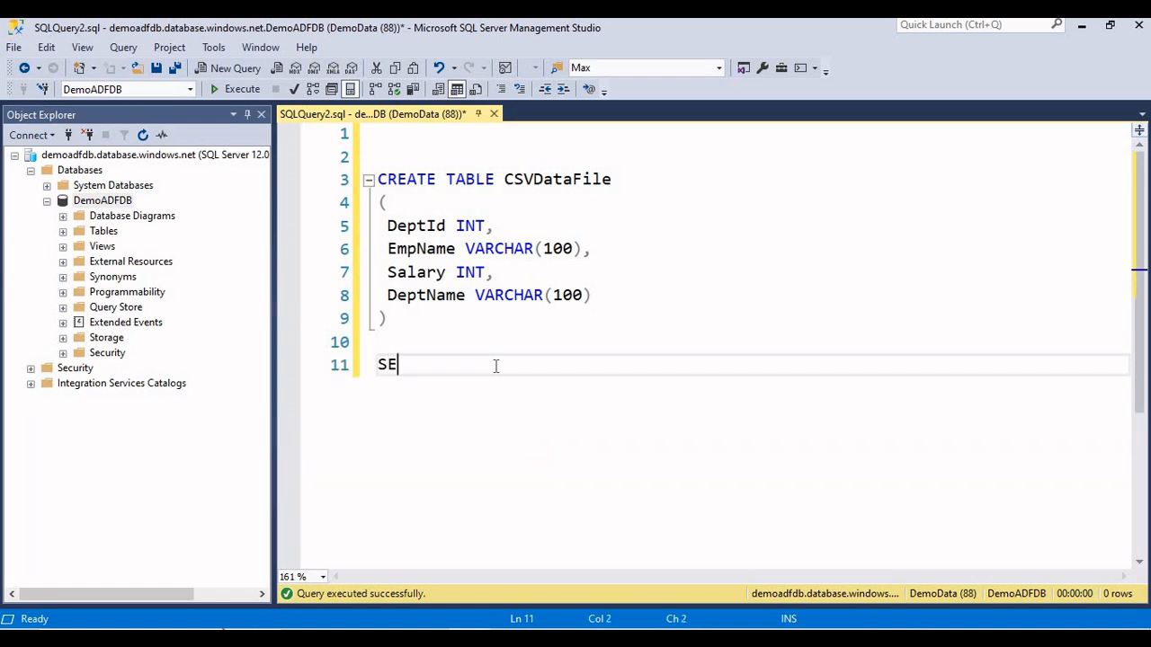
text(LECT * FROM)
text(CSVDataFile)
key(shift+Home)
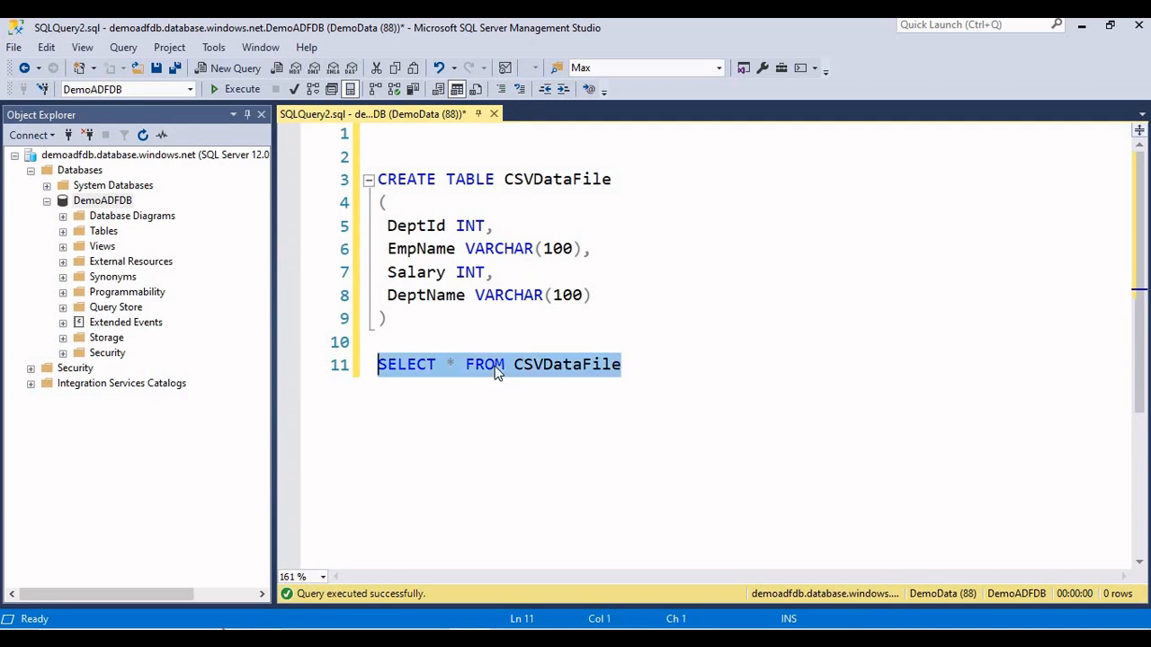
click(245, 95)
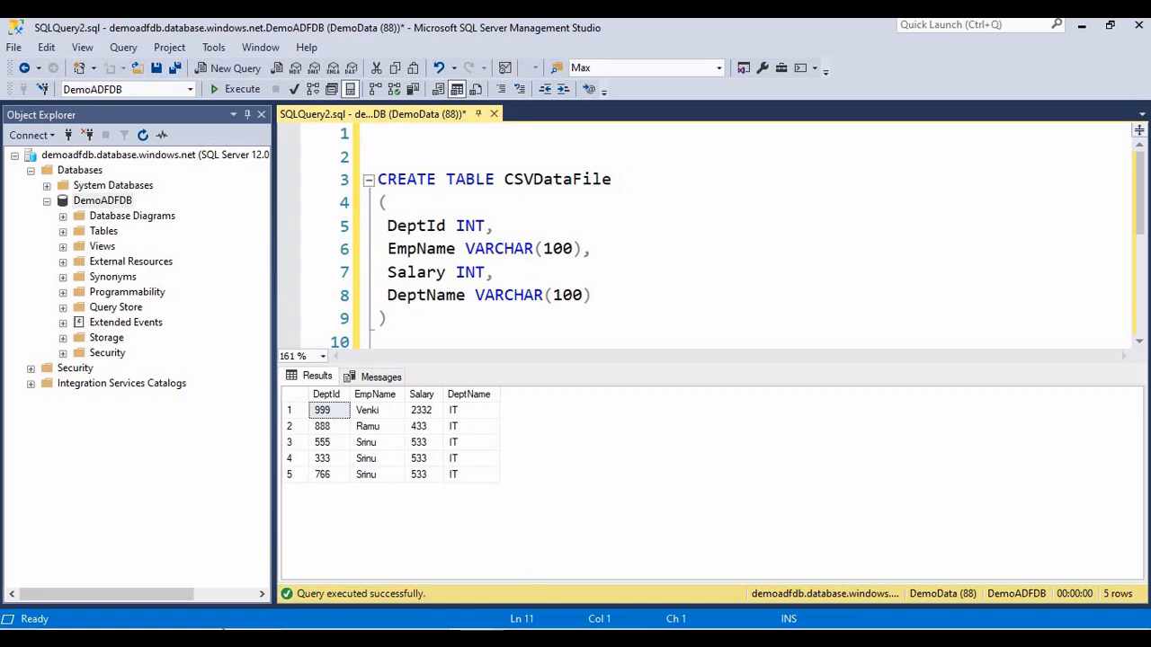
Switch back to Azure Data Factory, refresh the debug run's status, and examine the copy activity's input.
click(432, 638)
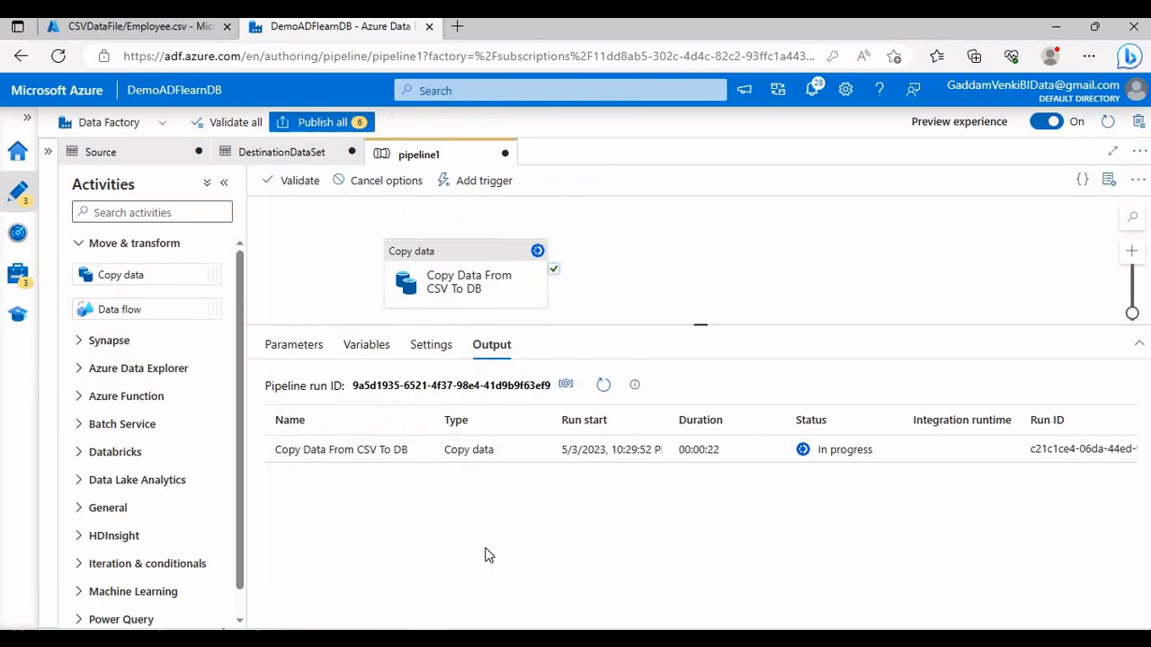
click(601, 389)
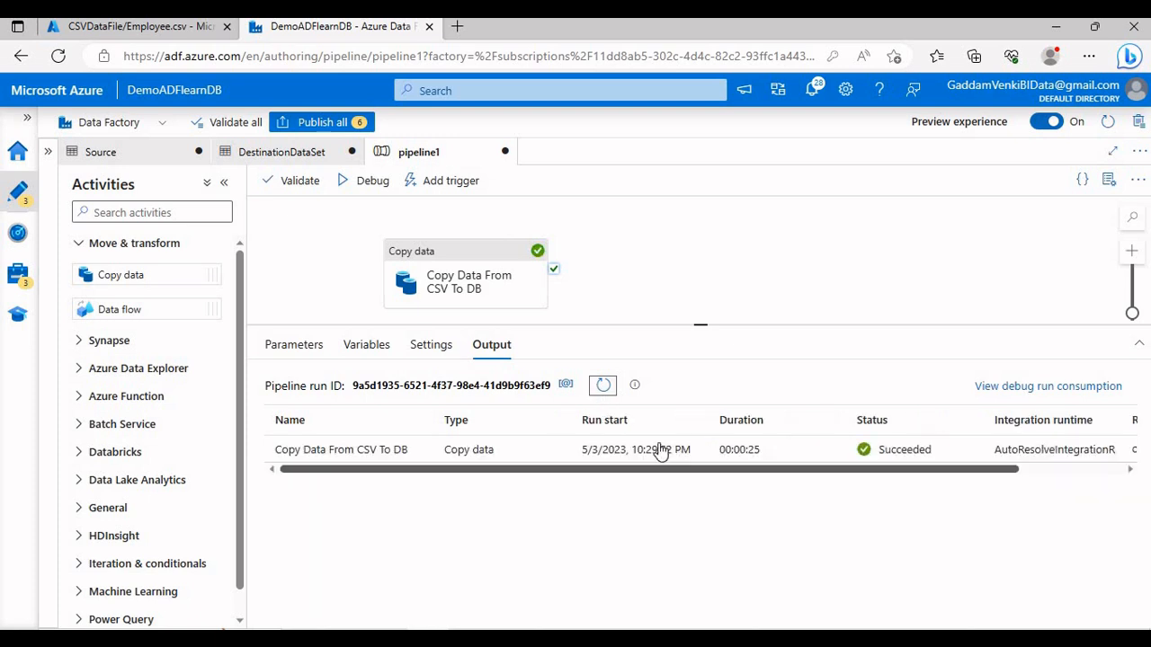
mouse_move(373, 466)
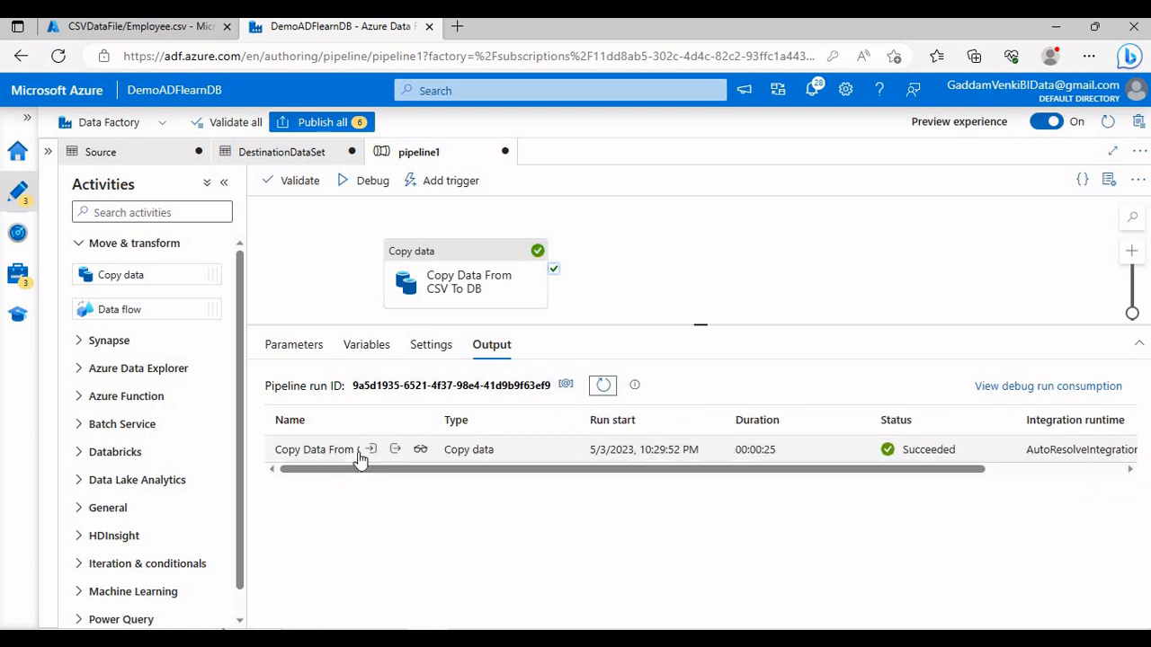
click(370, 450)
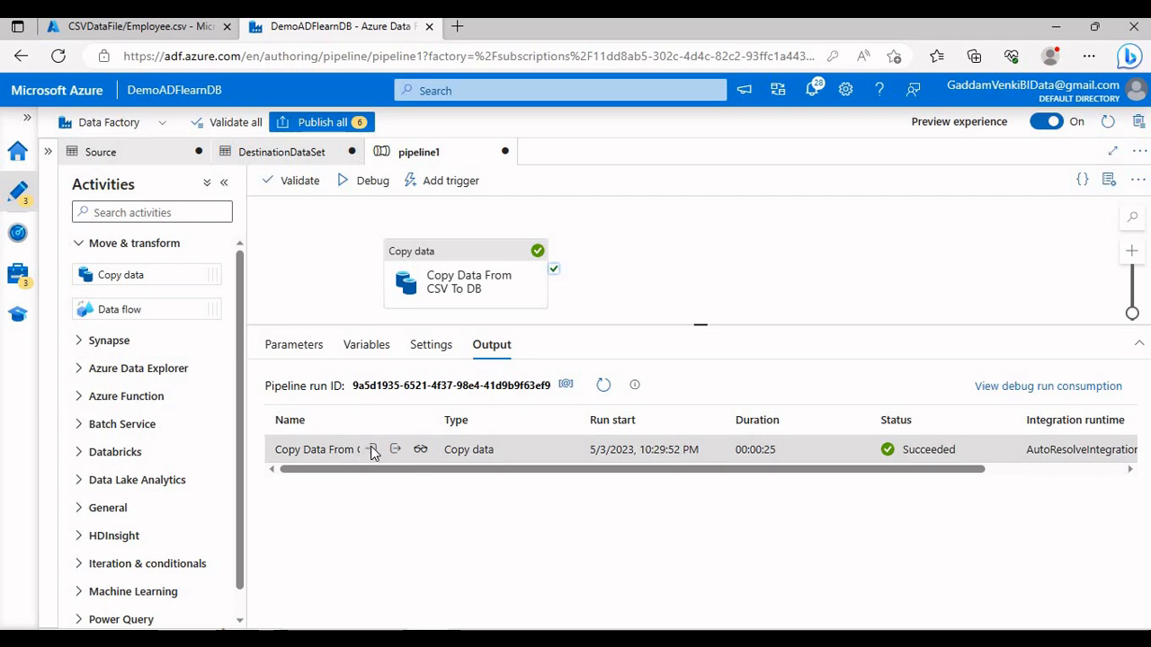
scroll(329, 282, down, 5)
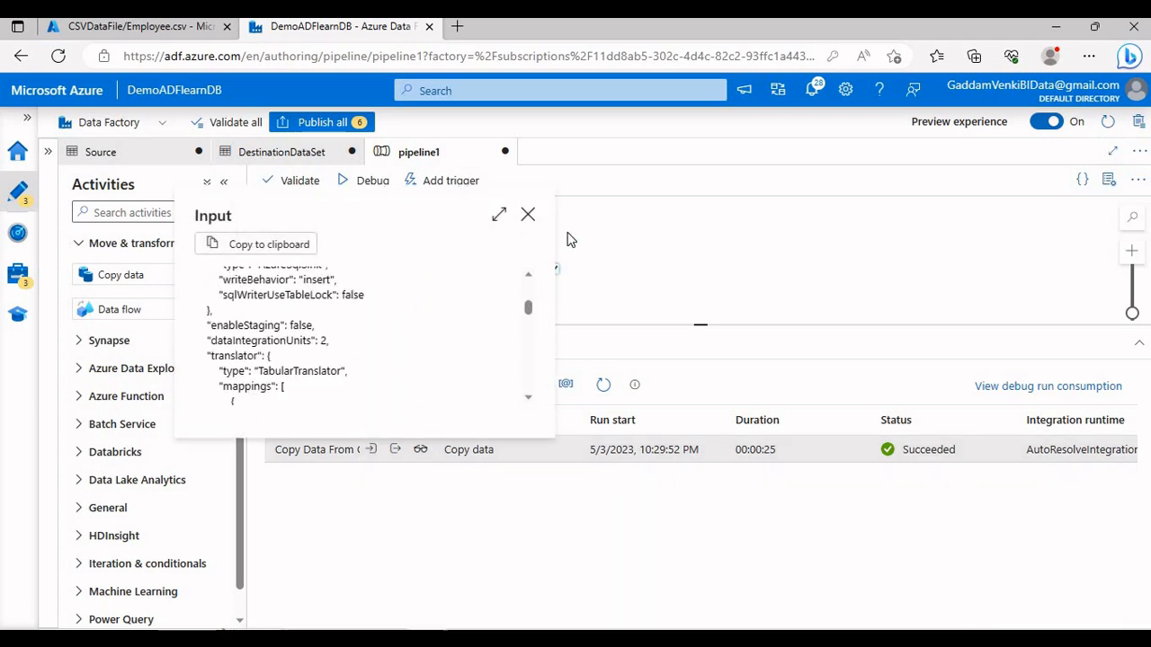
click(528, 214)
Examine the copy activity's output and its run details, closing each view.
click(394, 449)
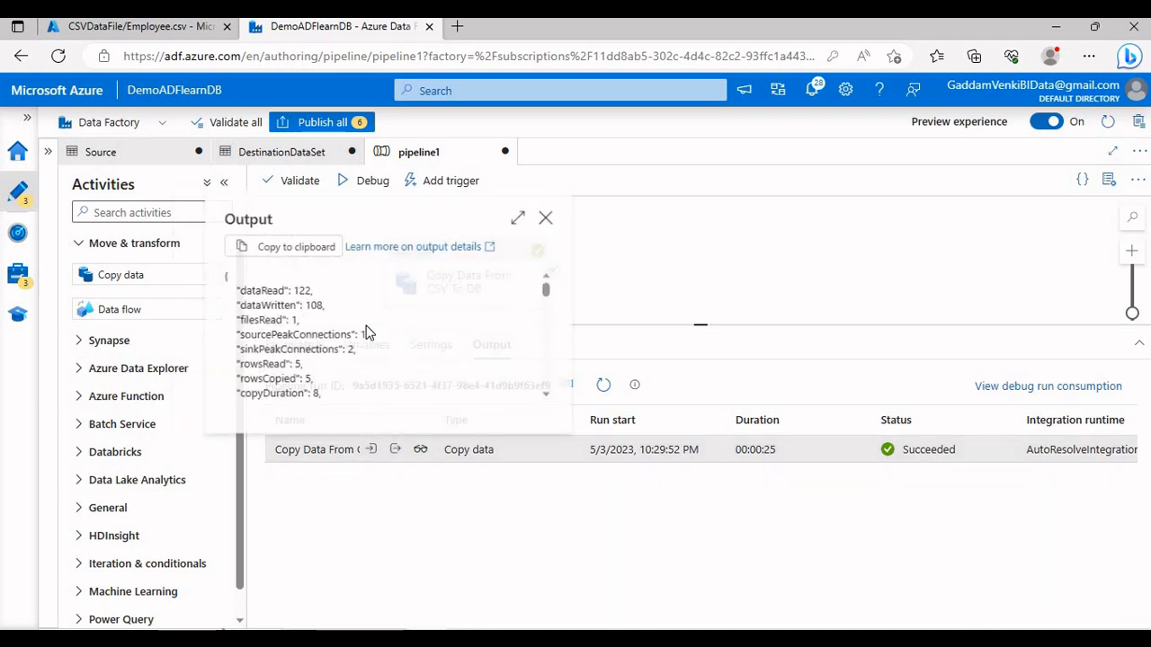
scroll(387, 328, down, 3)
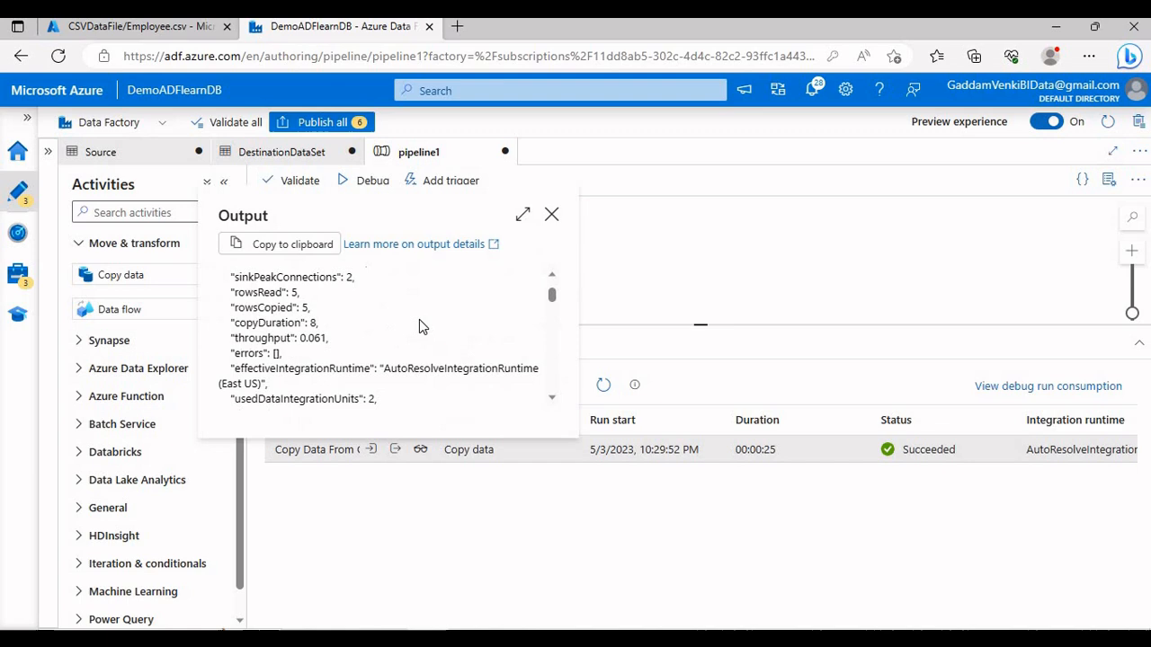
click(553, 214)
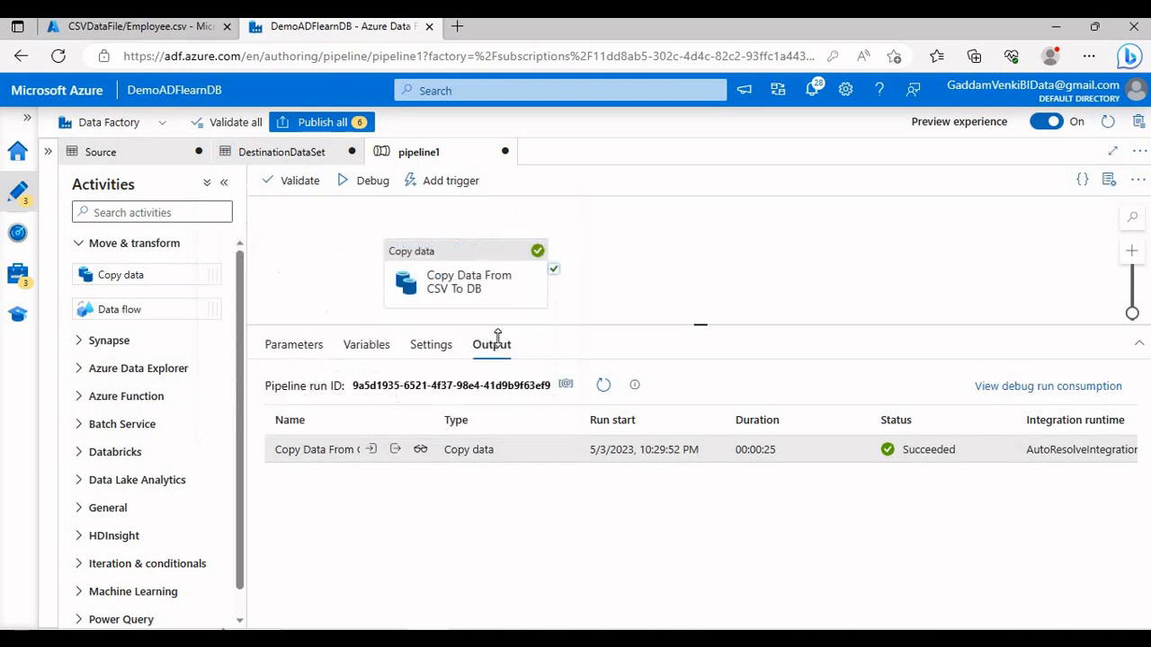
click(421, 449)
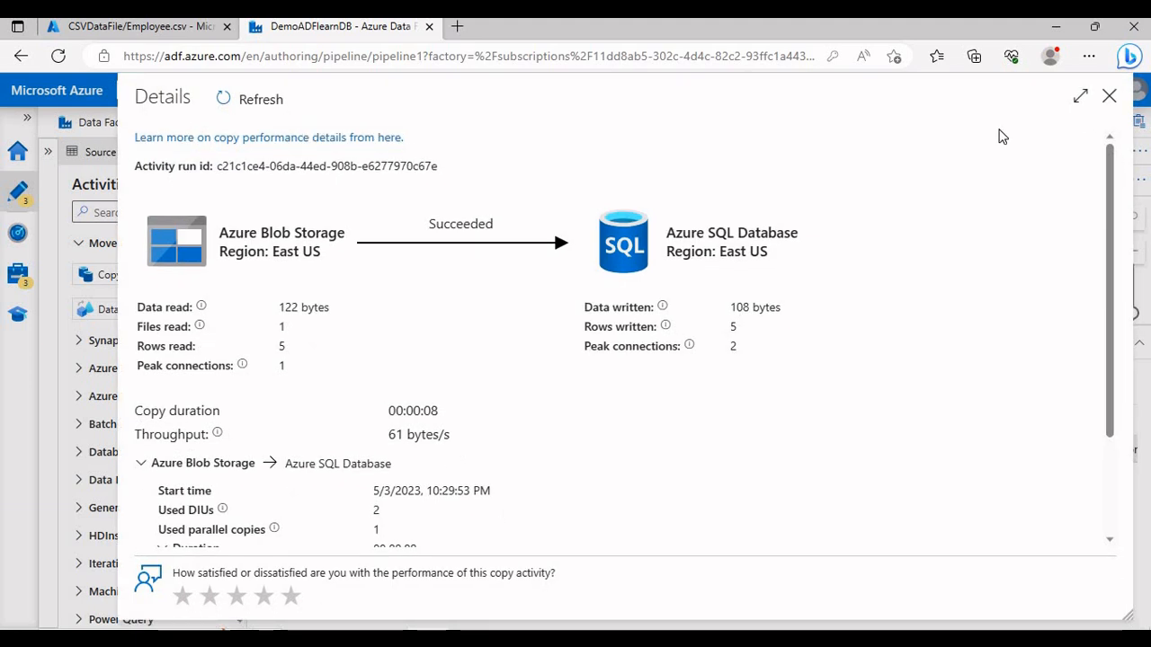
click(1109, 97)
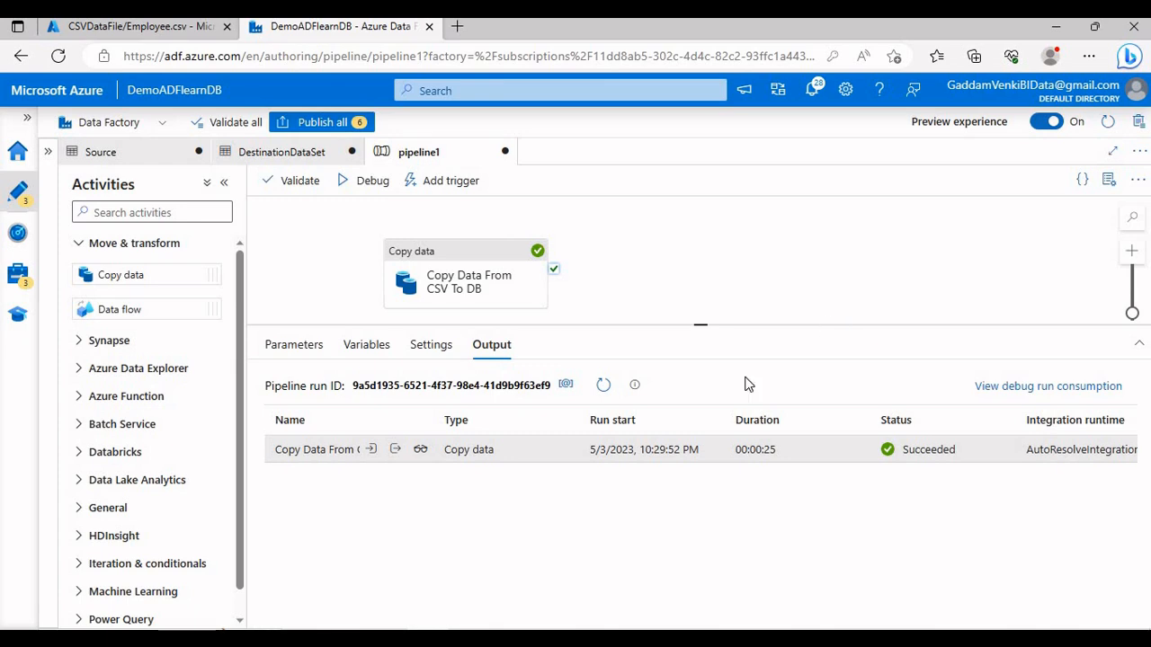
Hide the query results pane in SQL Server Management Studio and bring up the Training Center.PNG image.
click(470, 639)
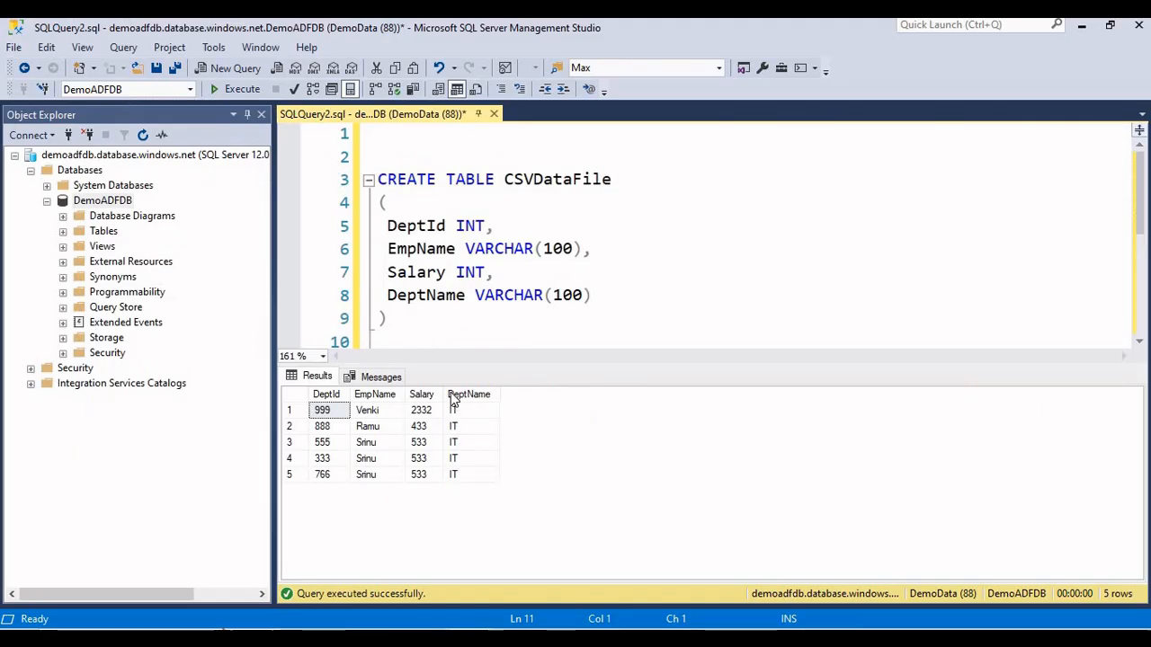
key(ctrl+r)
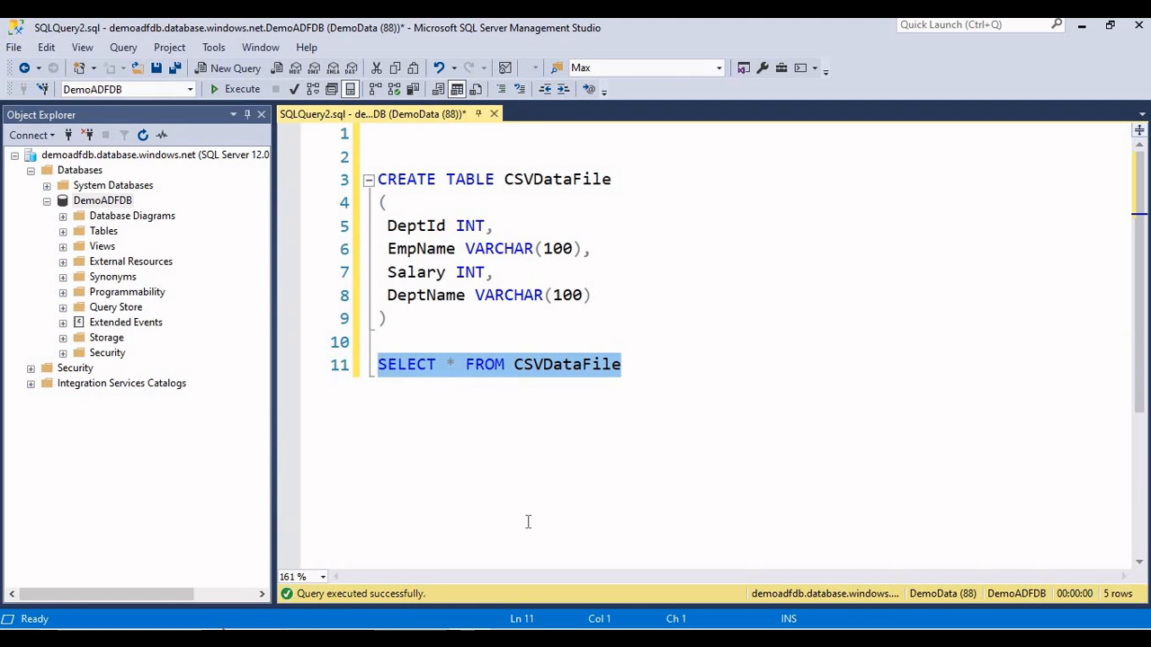
click(471, 639)
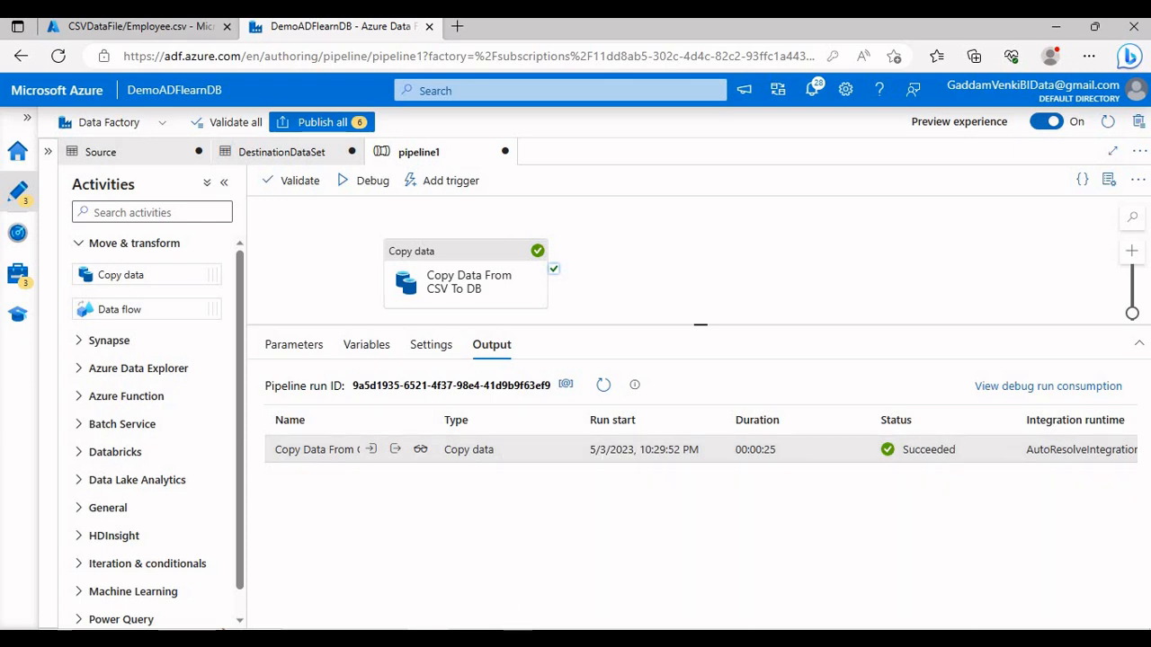
click(480, 564)
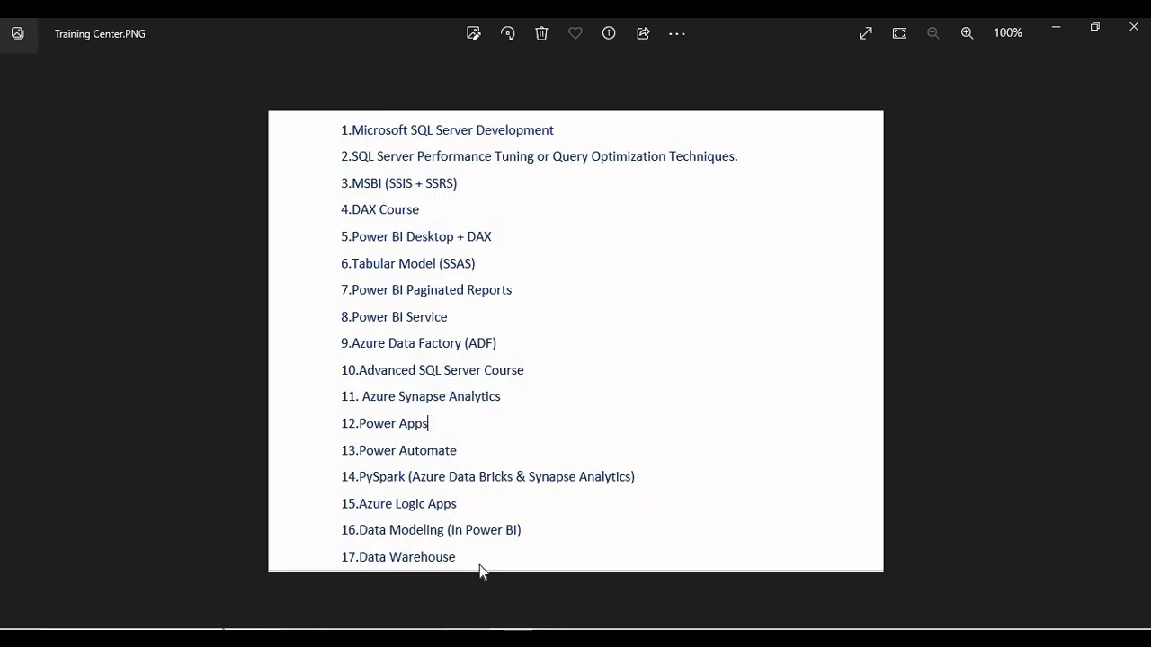